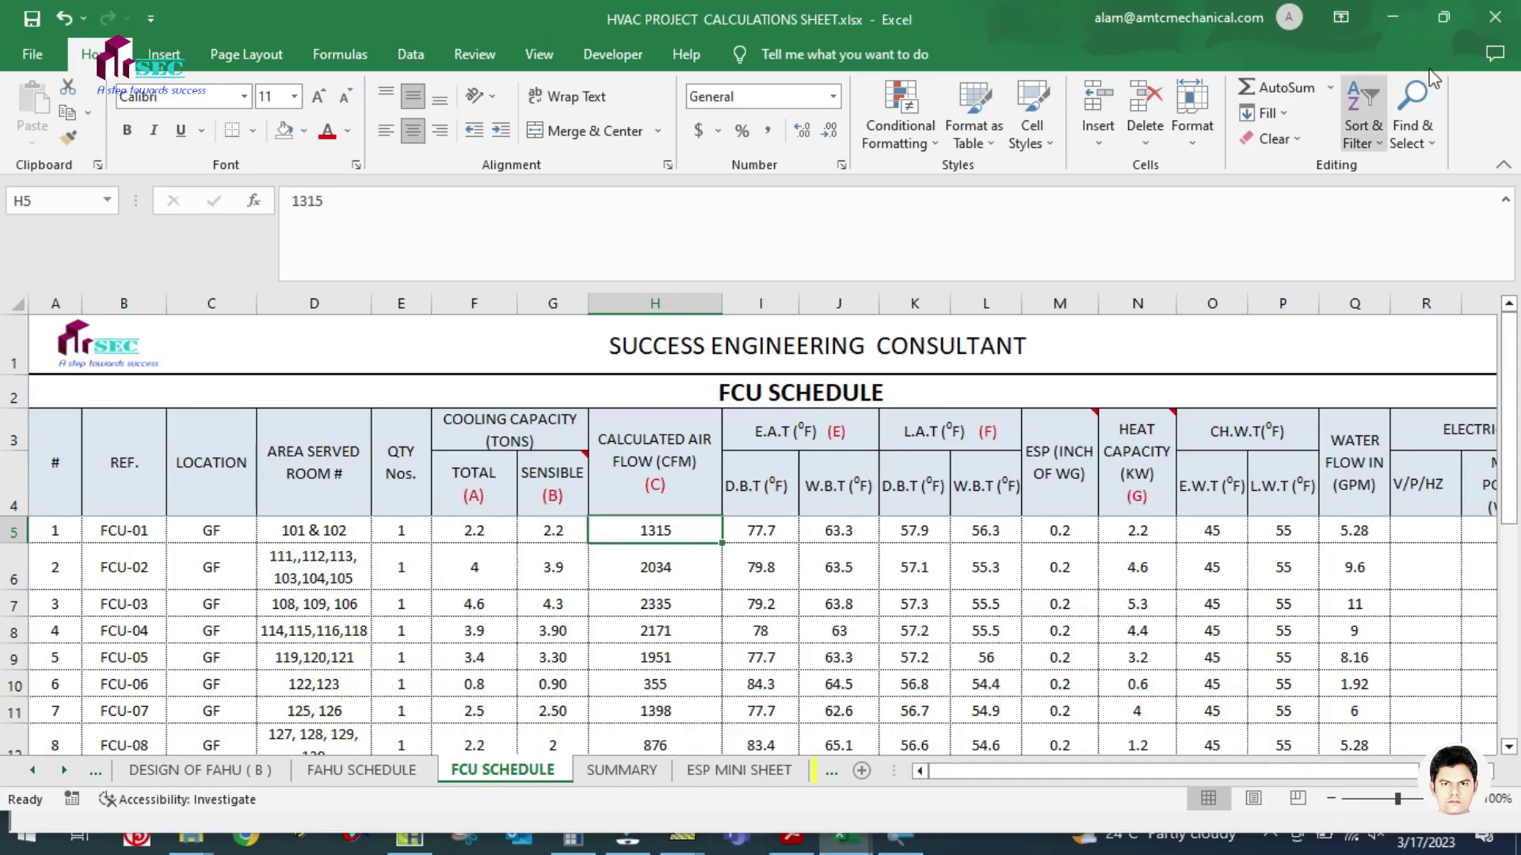
View the fresh air table in Load calculation for 2 BHK plan.xlsx and return to the FCU schedule in HVAC PROJECT CALCULATIONS SHEET.xlsx
left_click(1446, 22)
left_click(1448, 21)
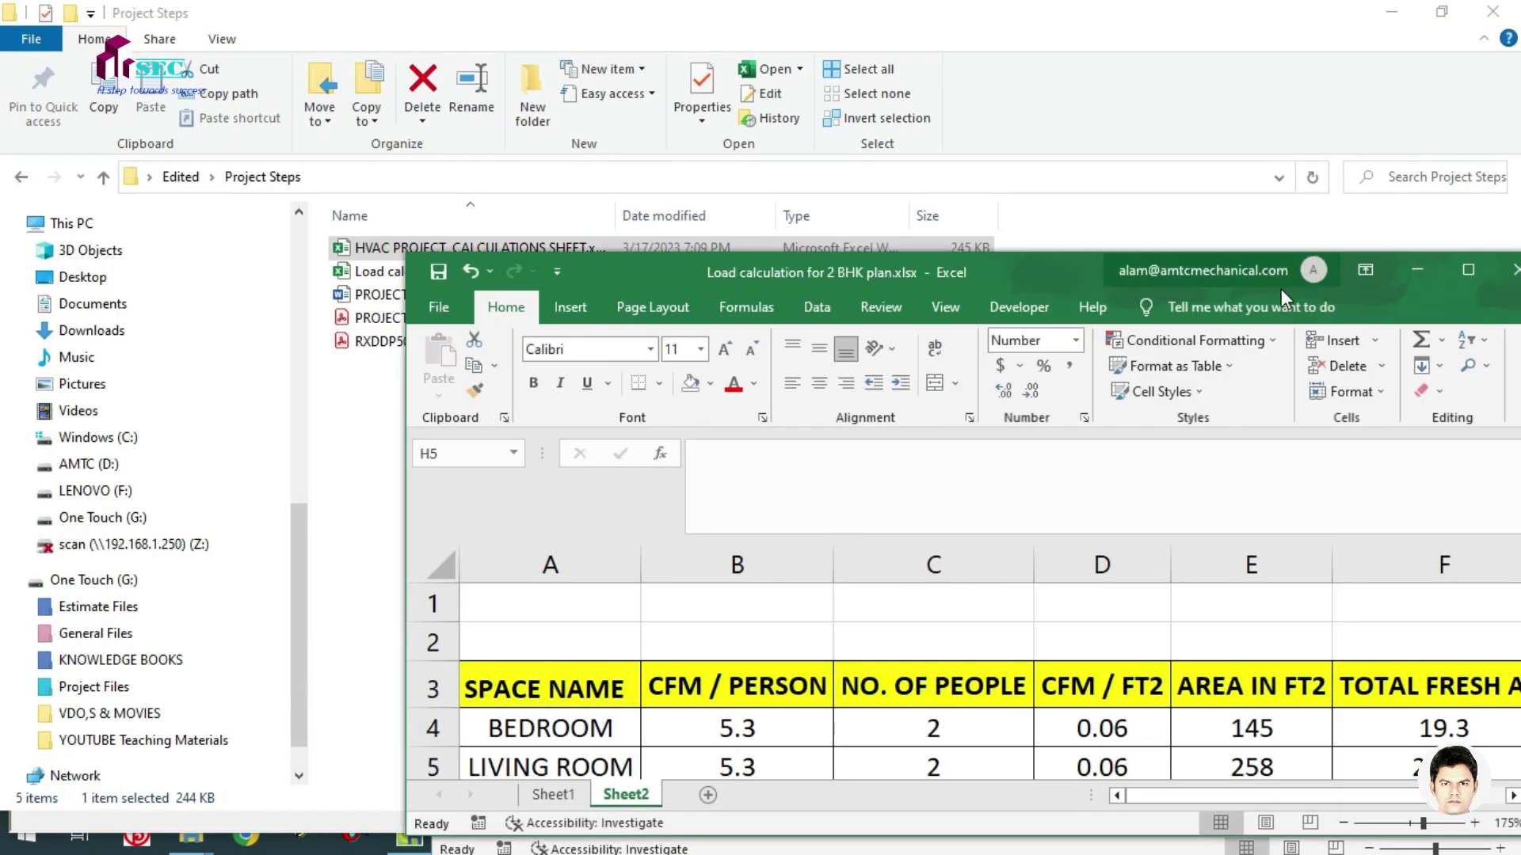
double_click(1046, 281)
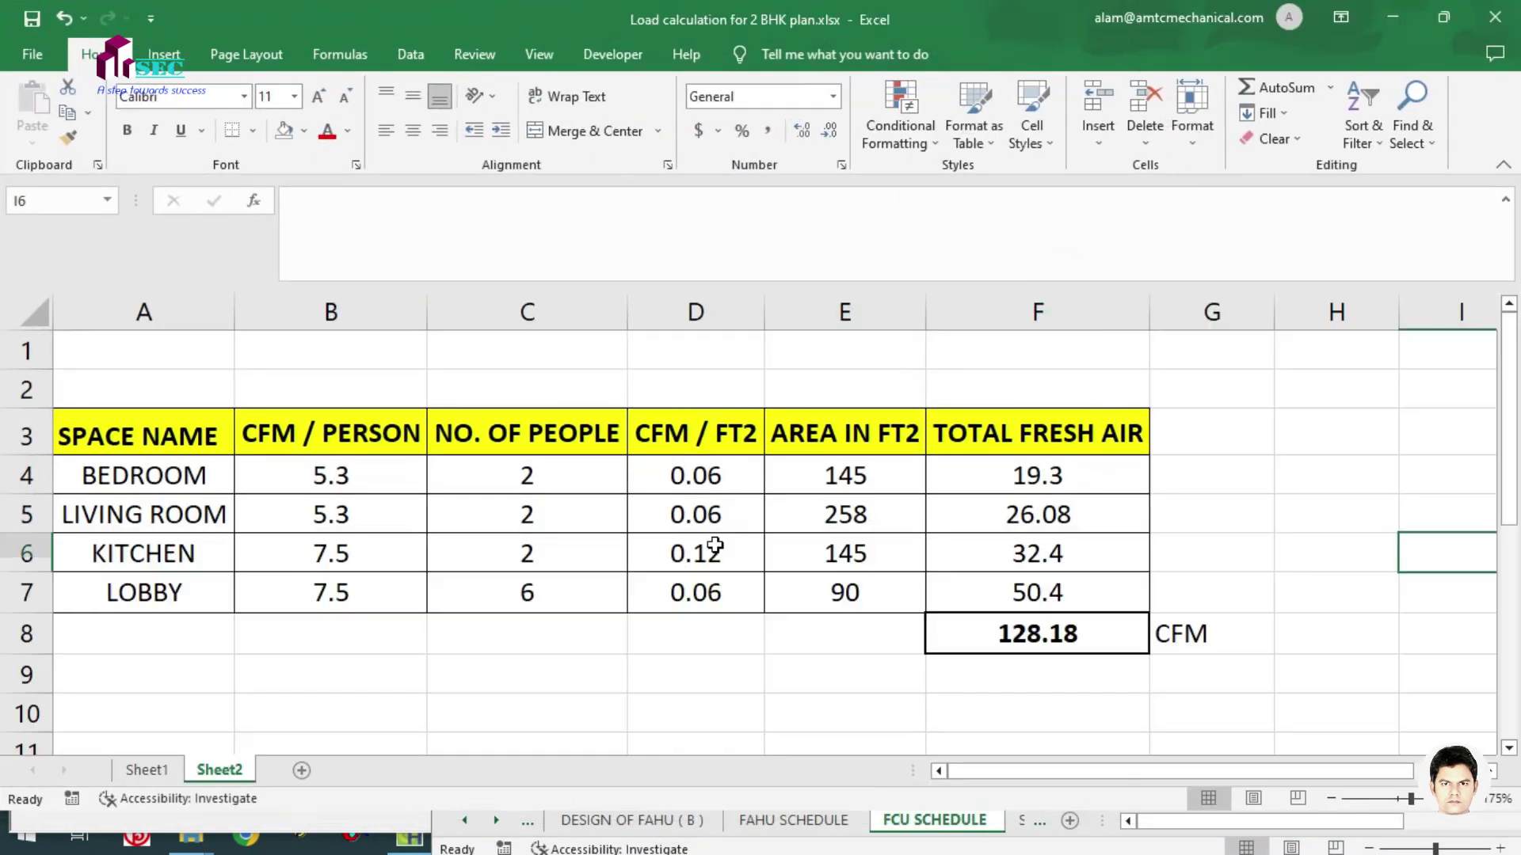
left_click(1407, 25)
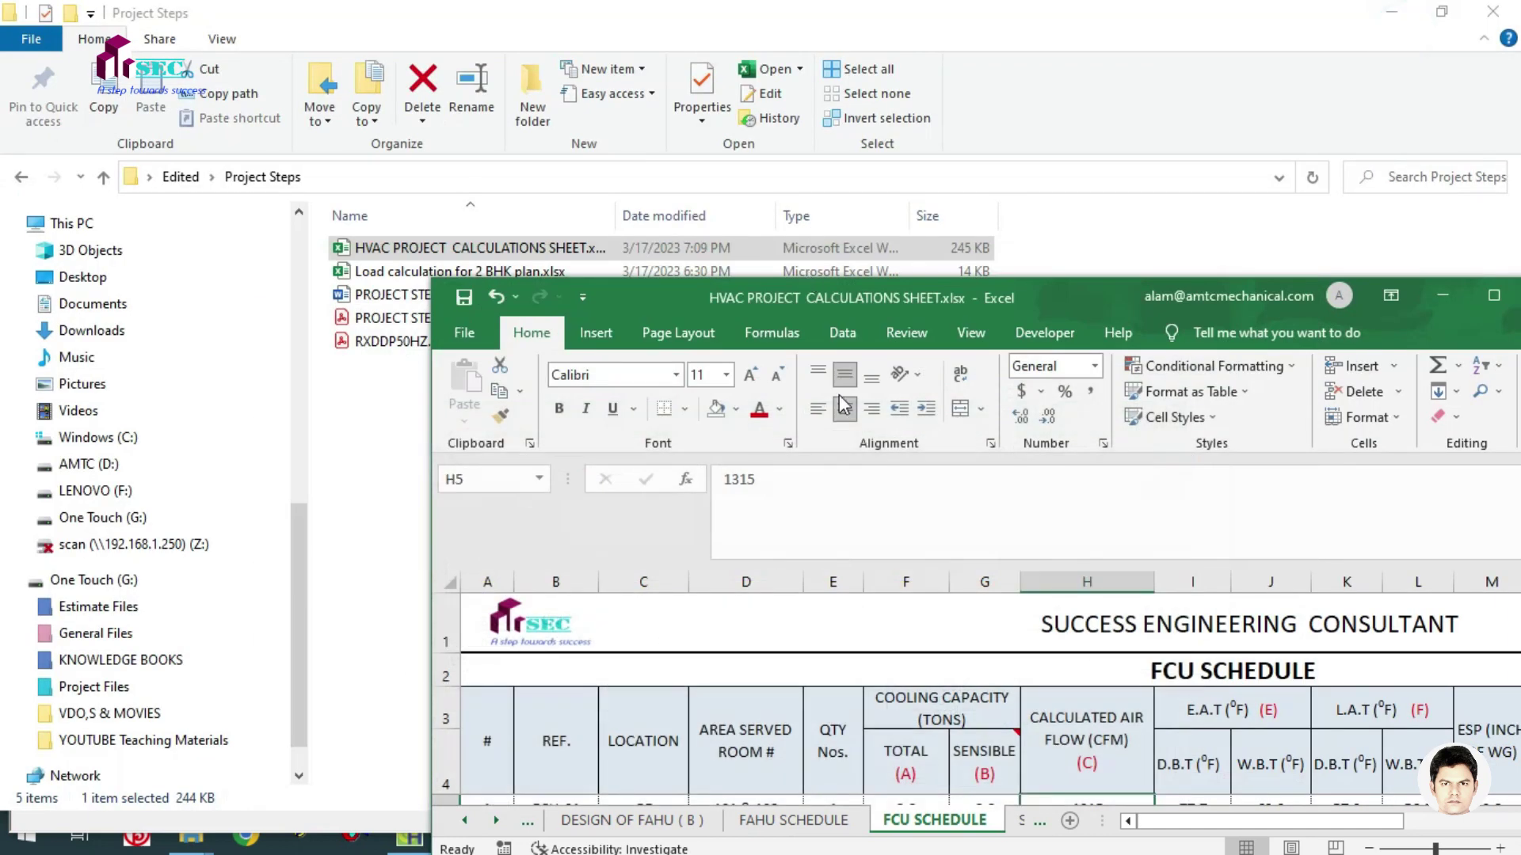
left_click(1479, 306)
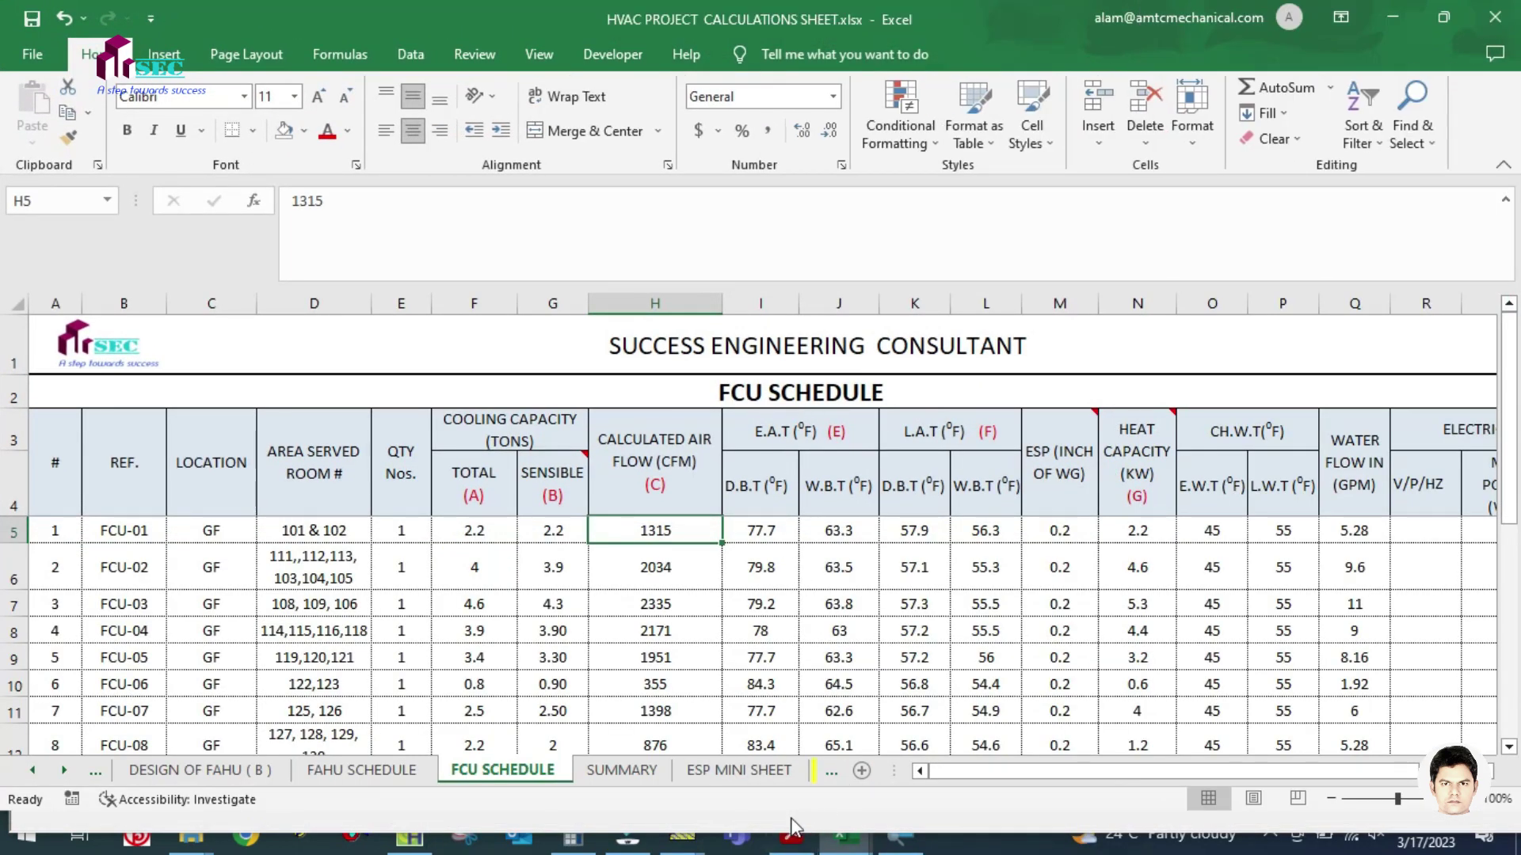
Switch to PROJECT STEPS.pdf in Adobe Acrobat Reader and review the fresh air calculation and equipment schedule steps
left_click(790, 828)
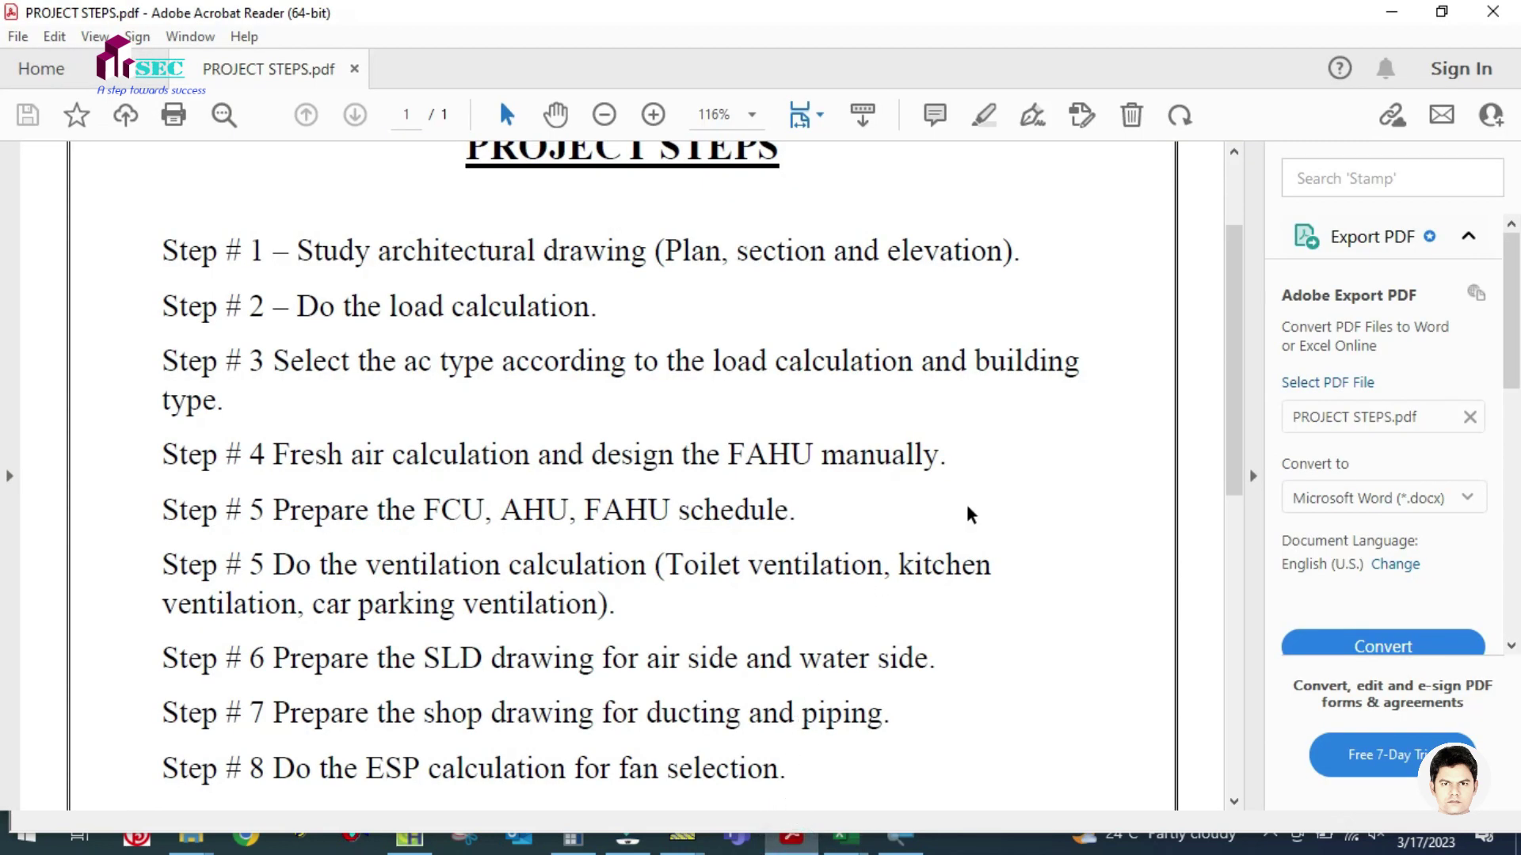
left_click(1392, 11)
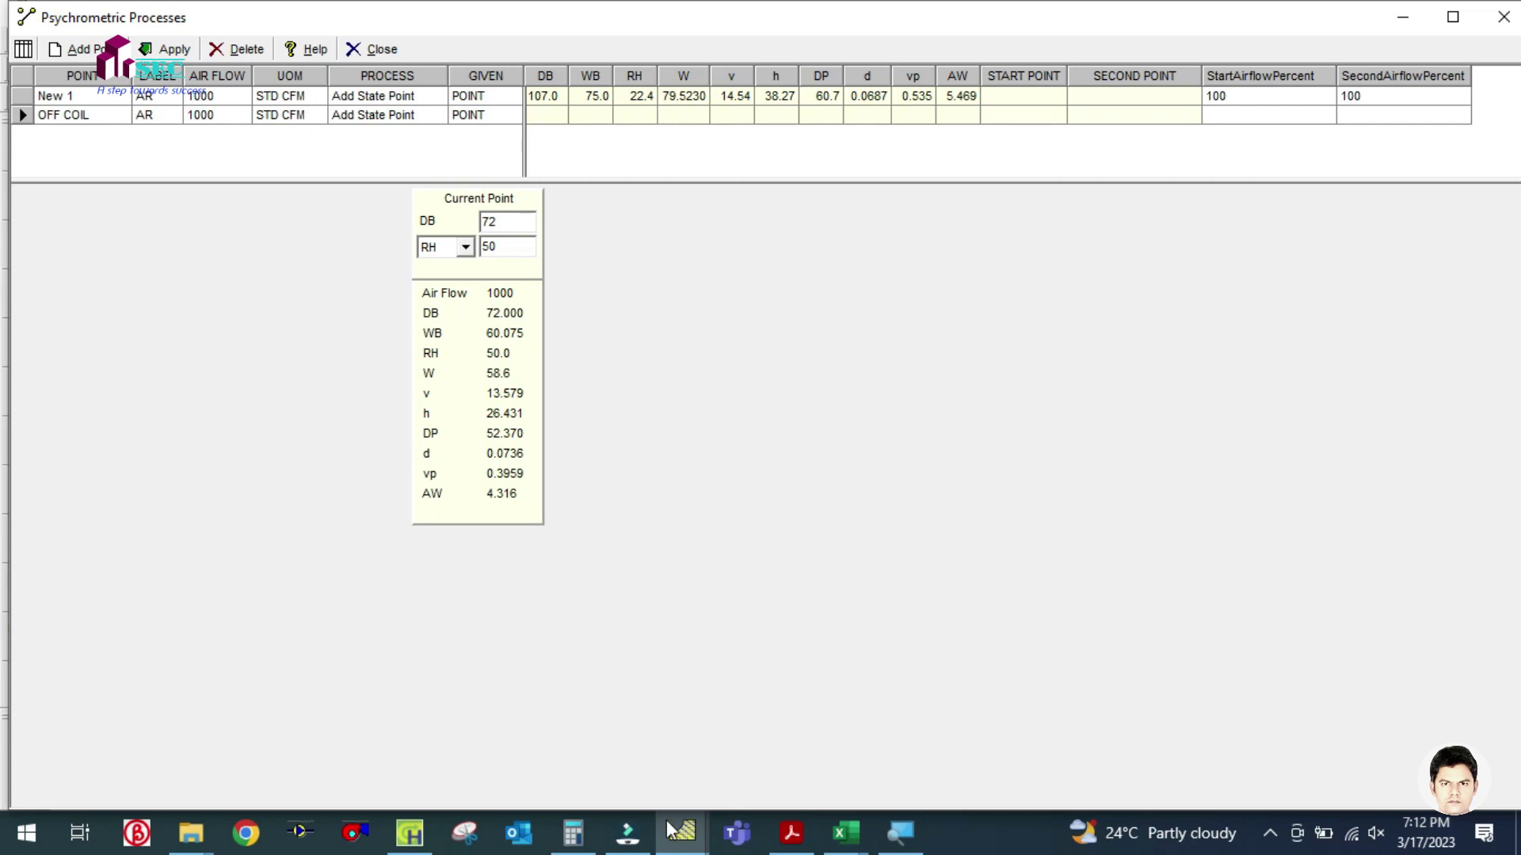
left_click(791, 833)
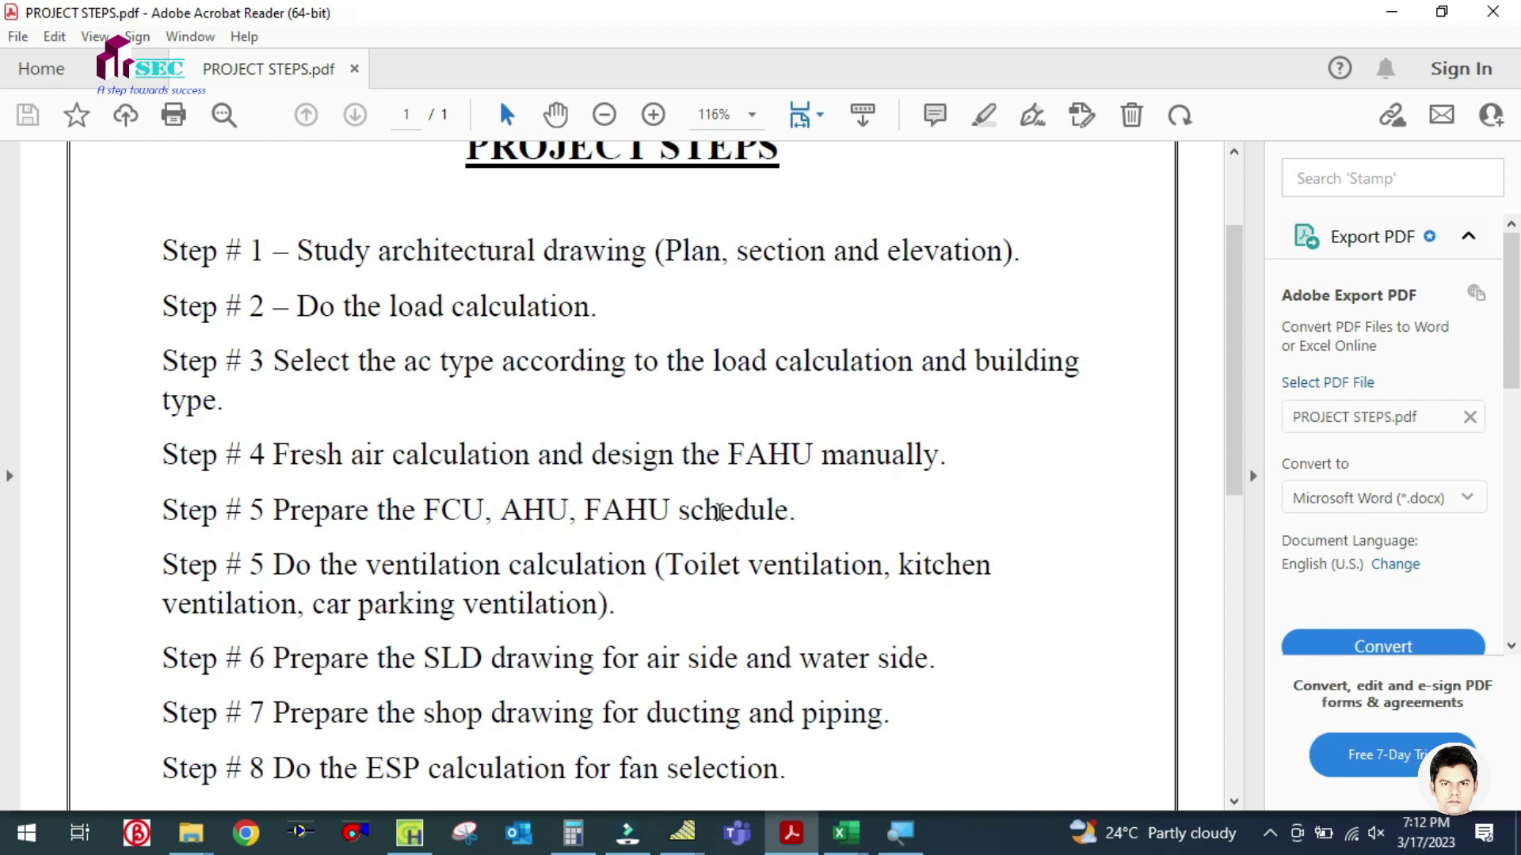
left_click_drag(425, 511, 691, 513)
left_click(507, 521)
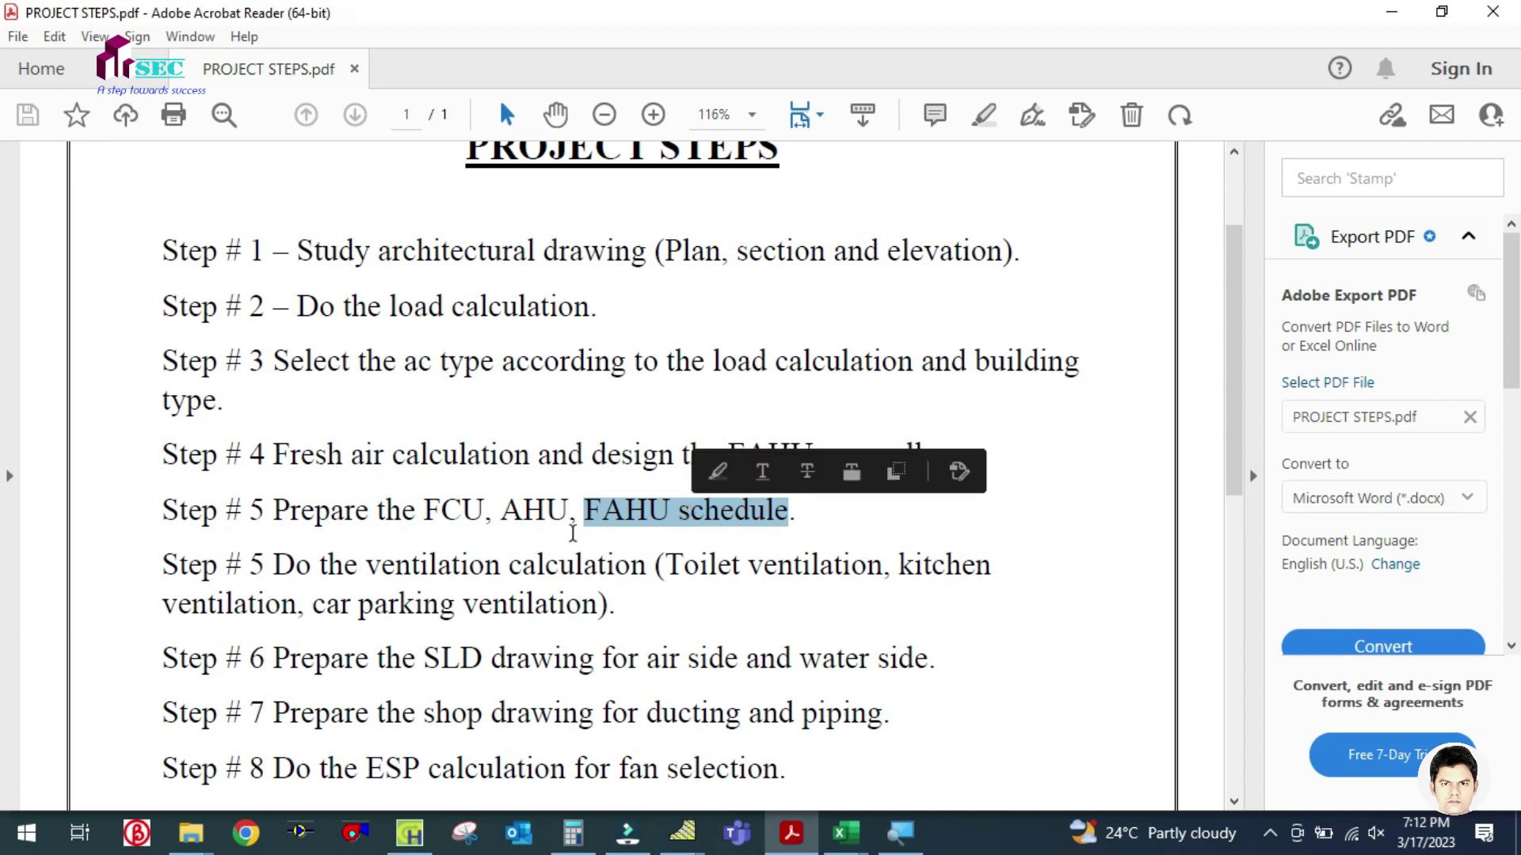
left_click(395, 519)
left_click_drag(274, 451, 329, 456)
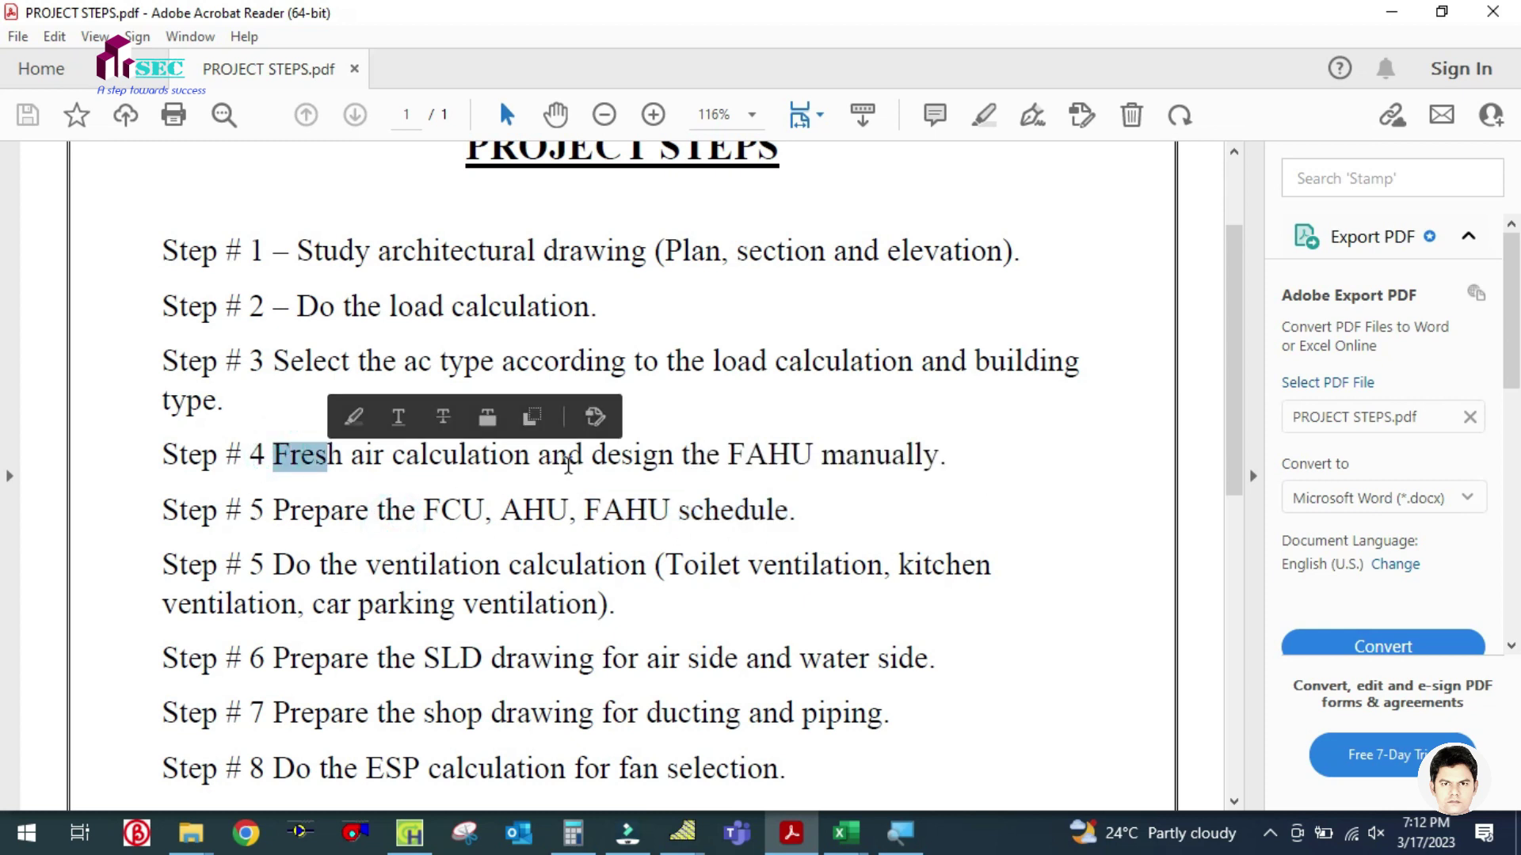
left_click(604, 455)
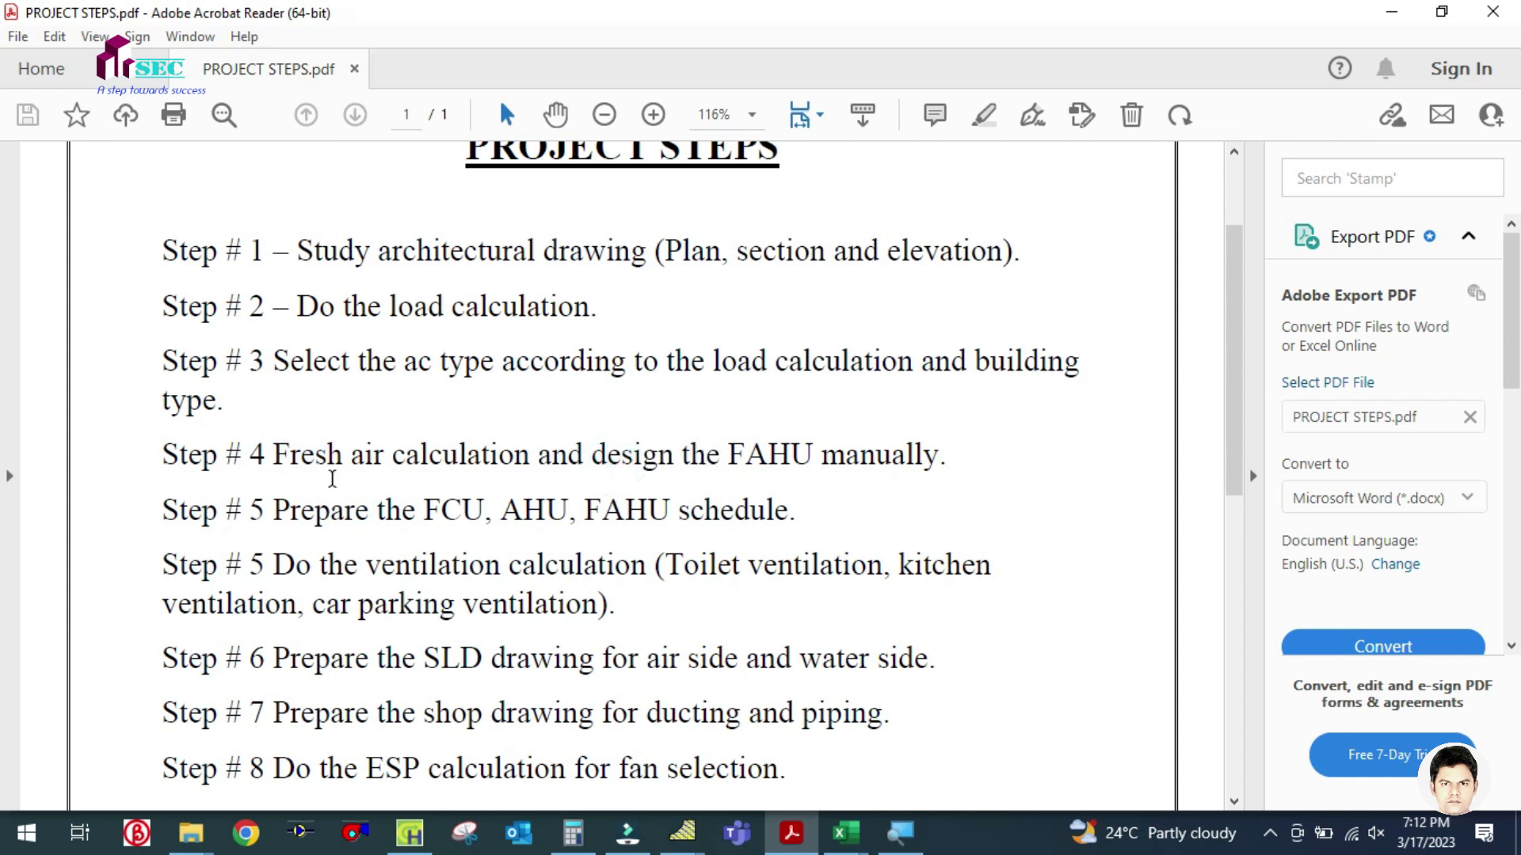
Examine the Step # 5 line about preparing the FCU, AHU and FAHU schedule
left_click_drag(273, 511, 789, 513)
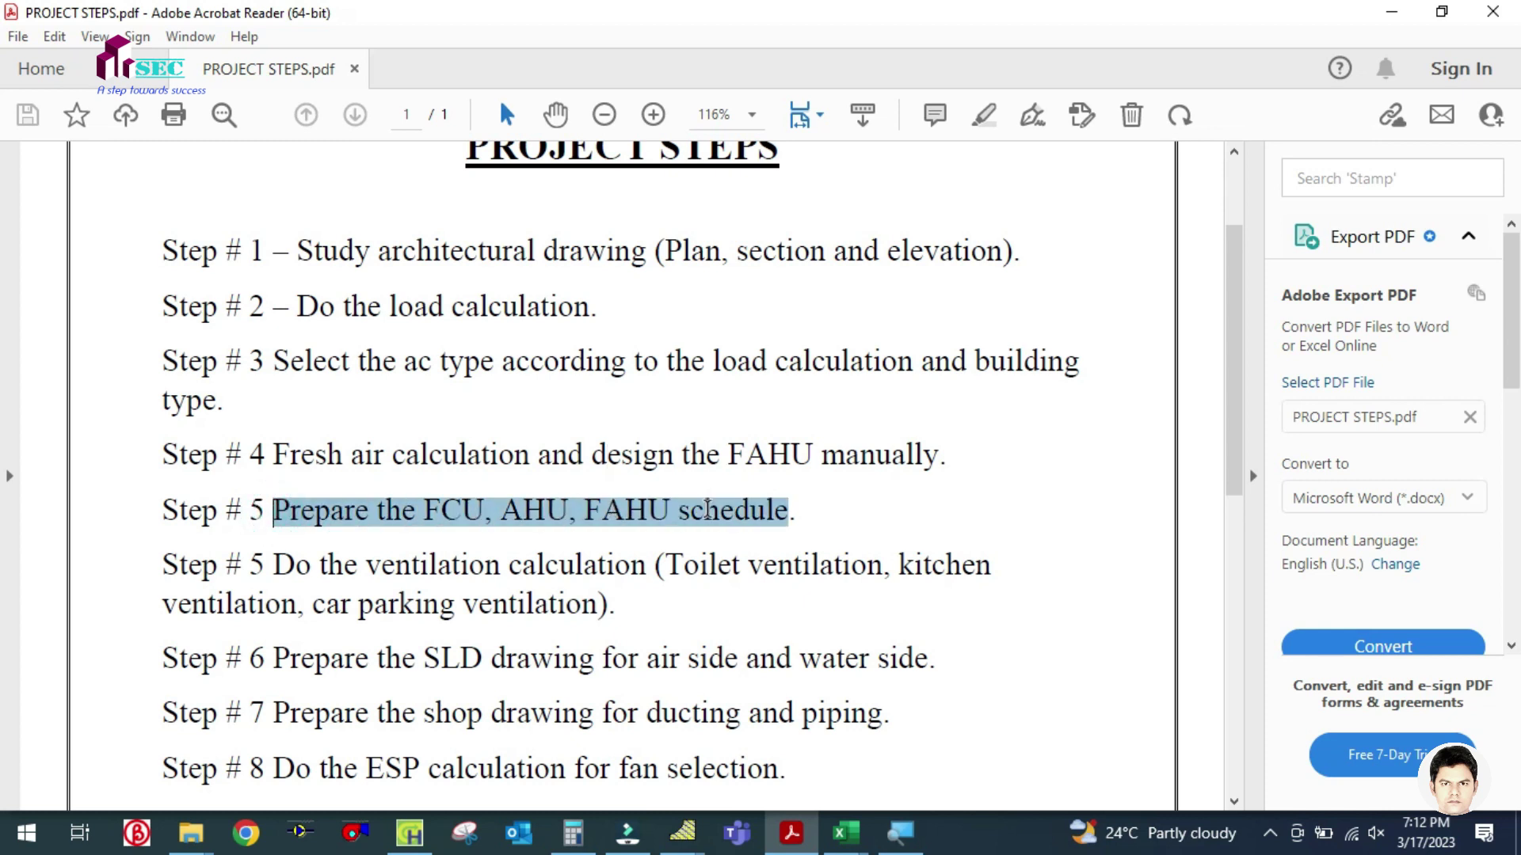
left_click(391, 512)
left_click_drag(423, 513, 651, 515)
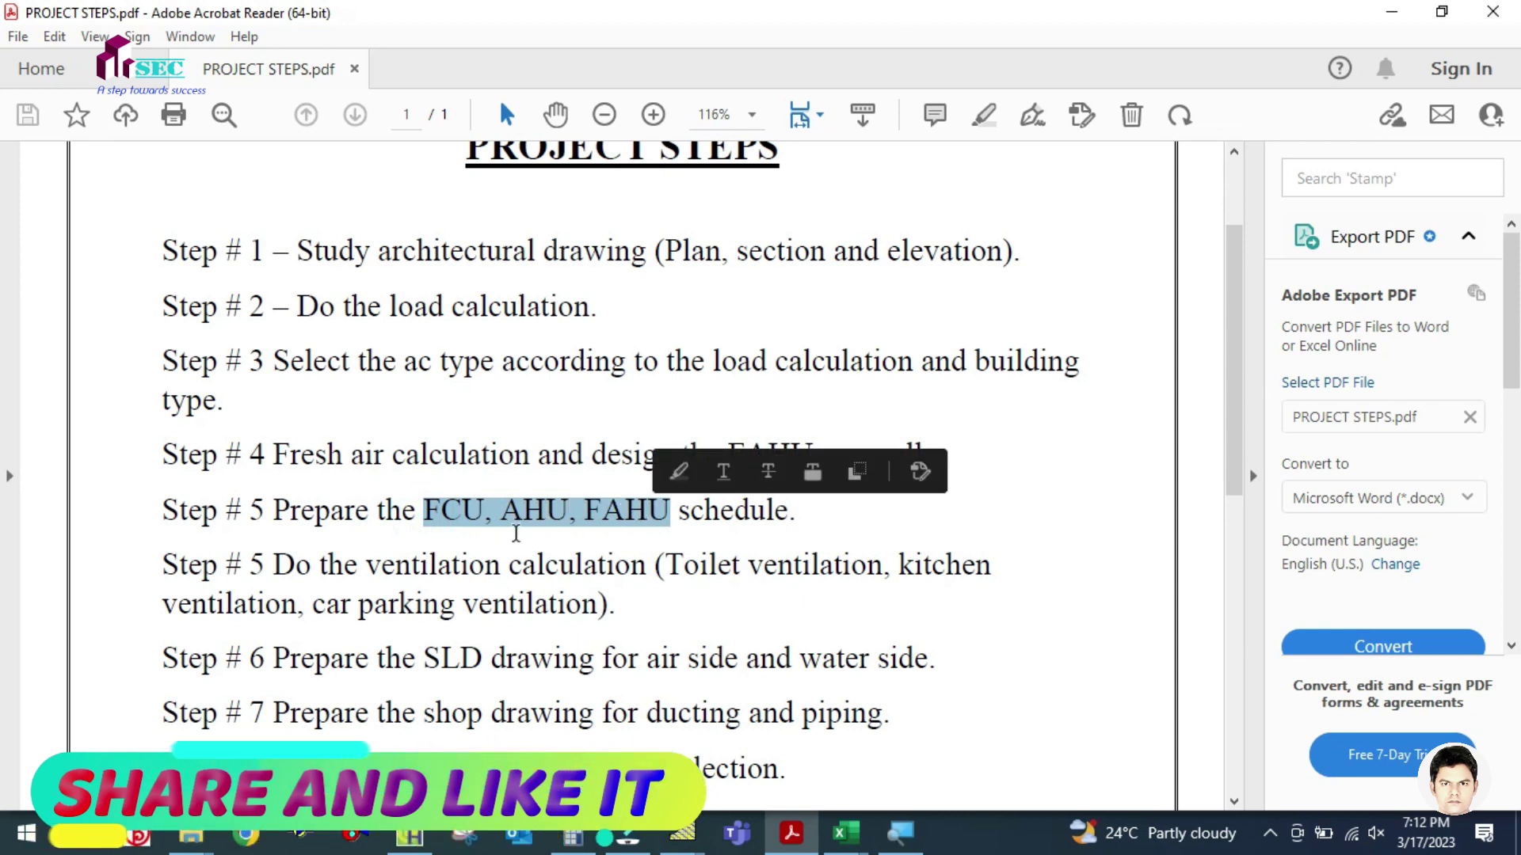
left_click(510, 515)
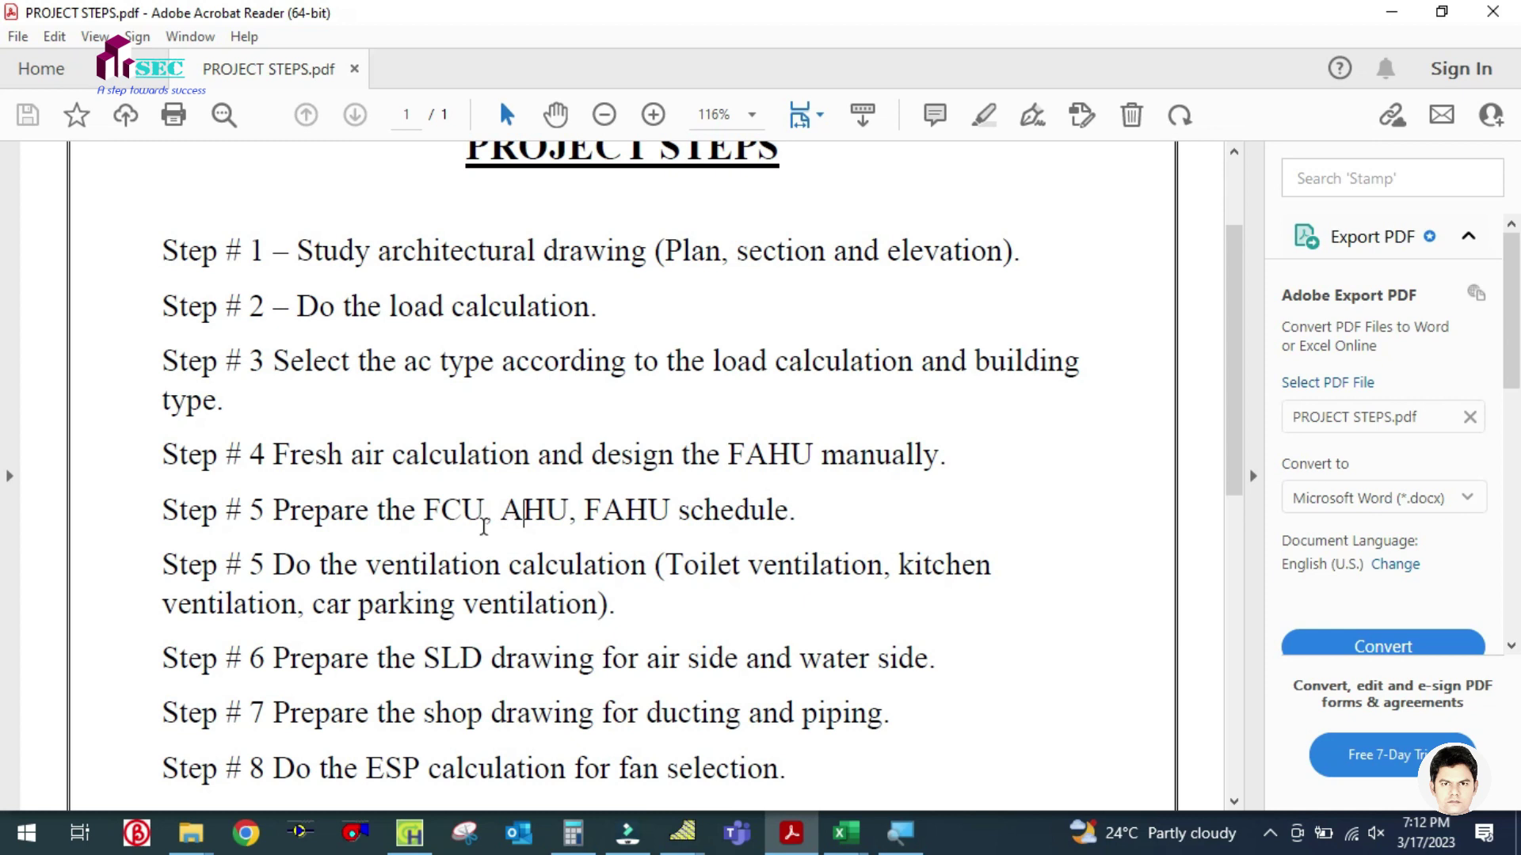
left_click_drag(588, 511, 669, 515)
left_click(625, 512)
left_click_drag(275, 511, 500, 523)
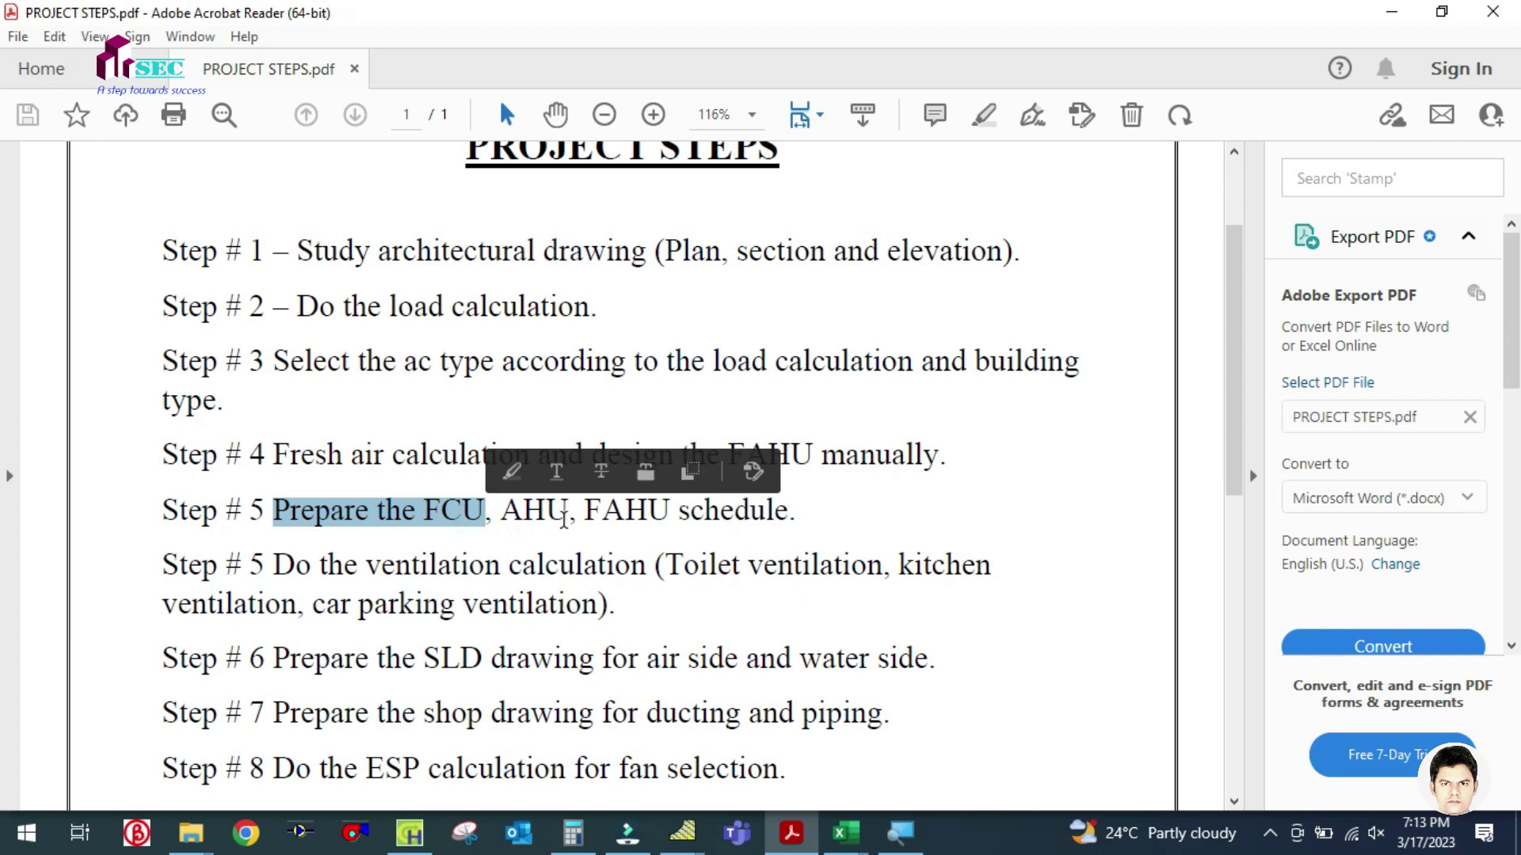
left_click(567, 514)
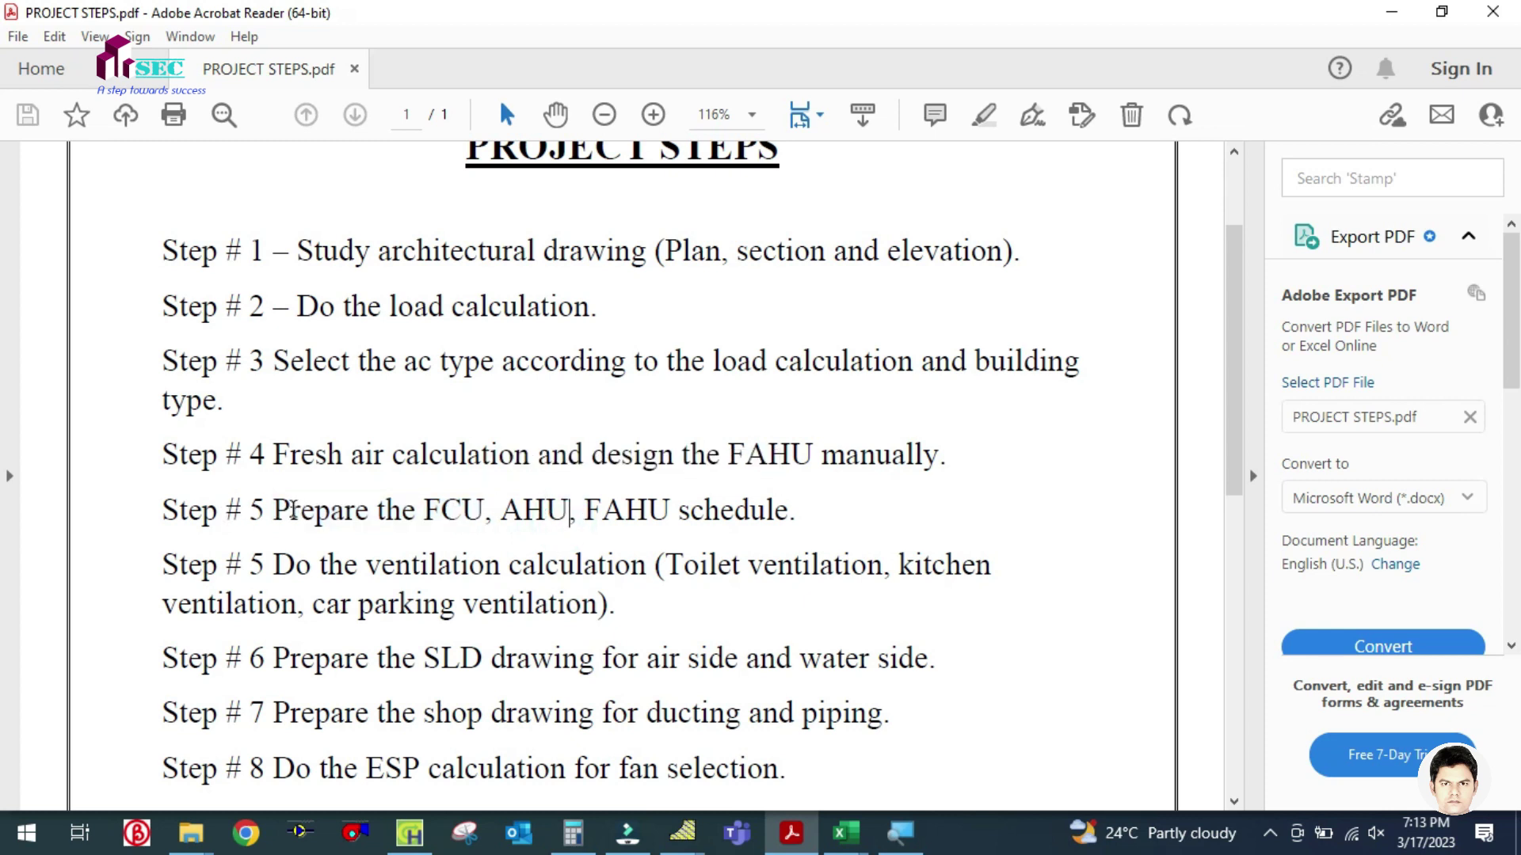
left_click_drag(284, 509, 417, 513)
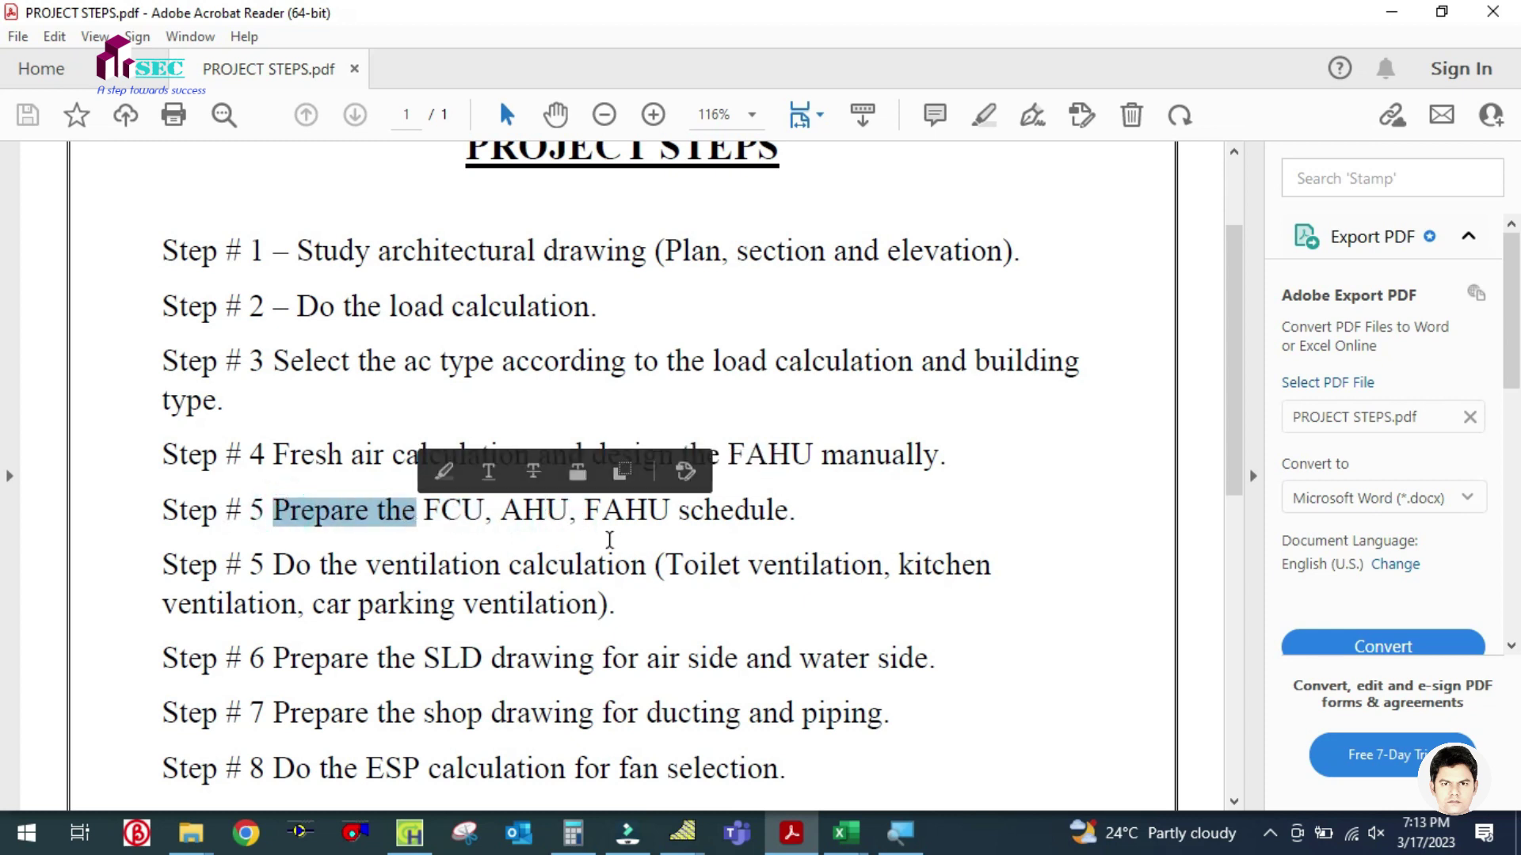
left_click(569, 523)
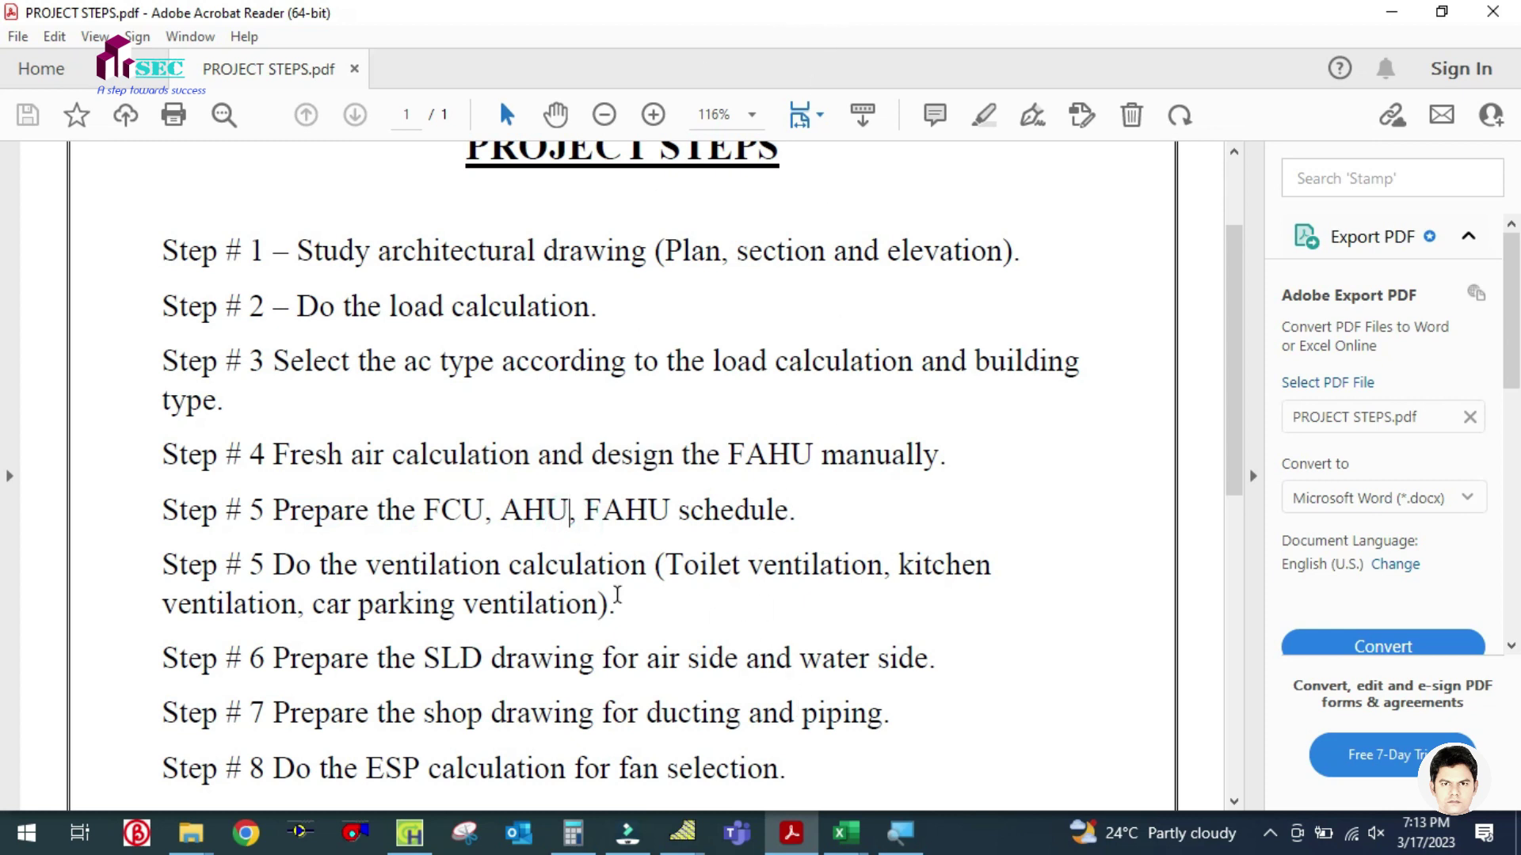
Switch to HVAC PROJECT CALCULATIONS SHEET.xlsx in Excel and examine the unit references in the FCU schedule's REF. column
mouse_move(844, 831)
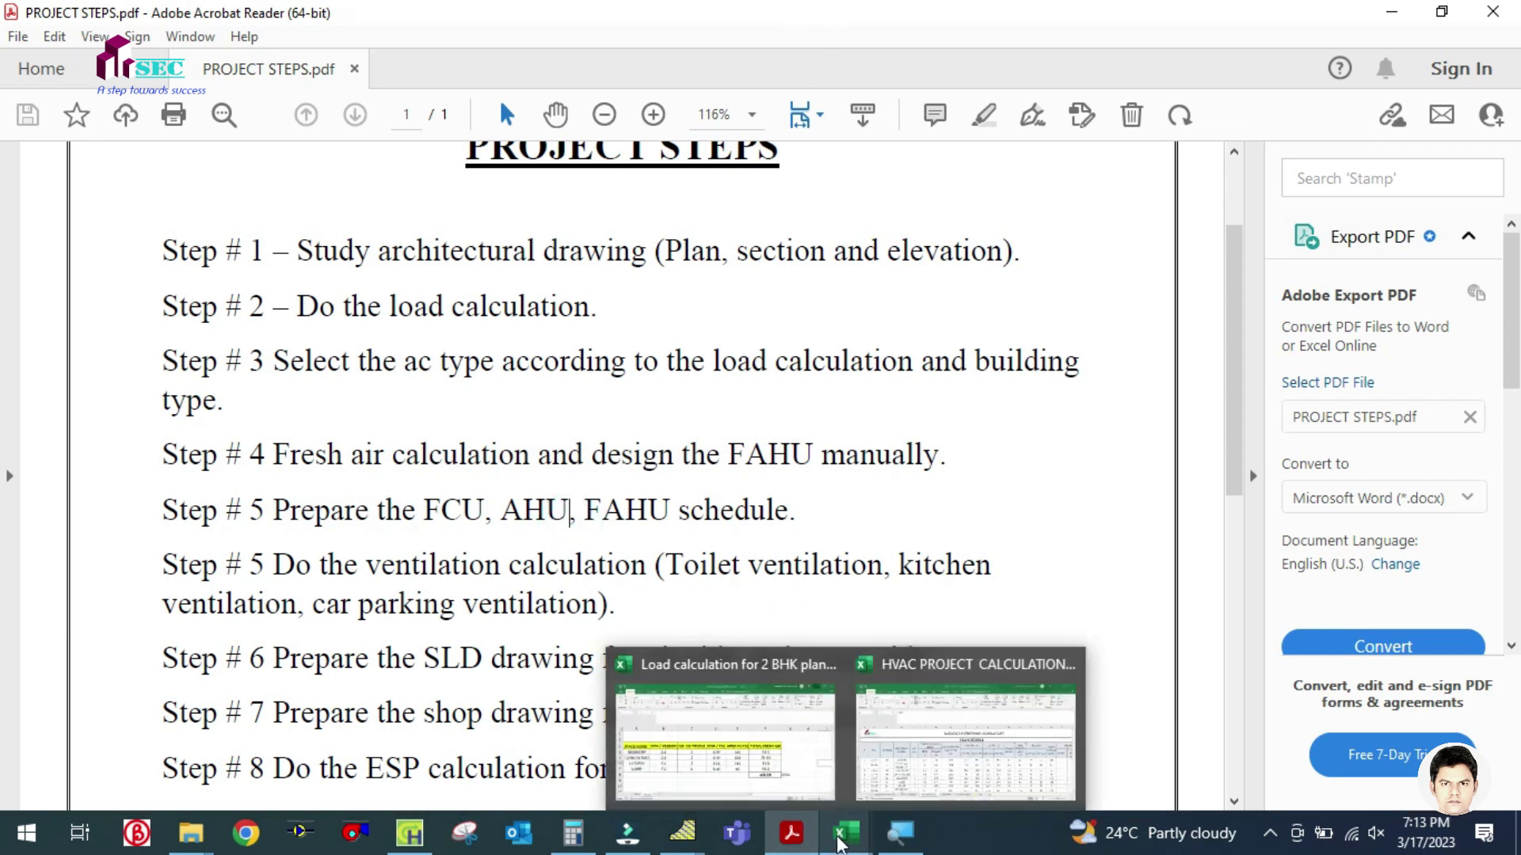
left_click(906, 766)
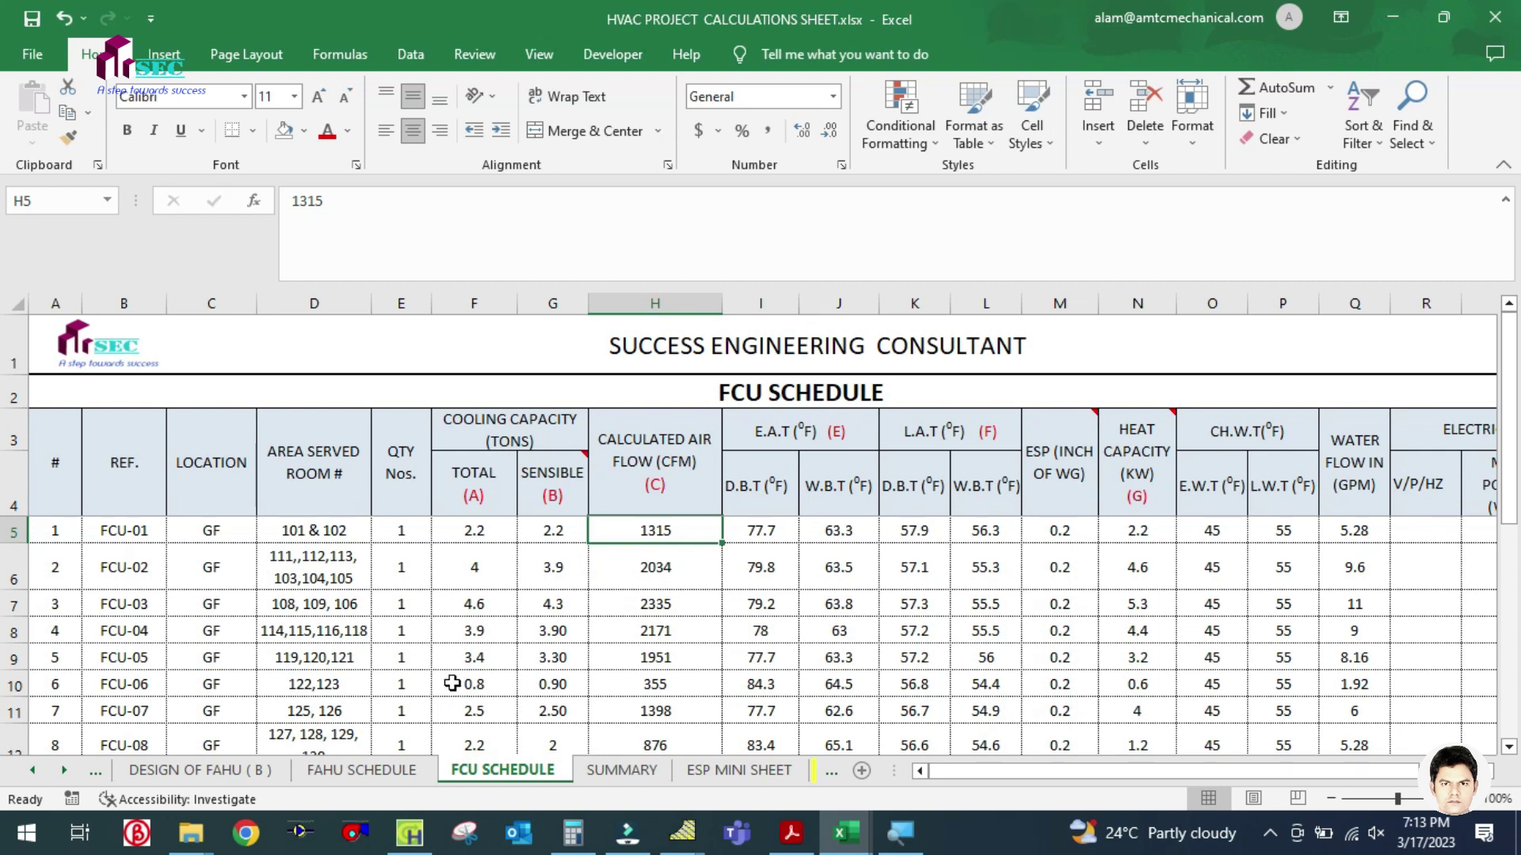
left_click(129, 470)
left_click(125, 604)
left_click(125, 476)
left_click(126, 532)
left_click(125, 569)
left_click(123, 606)
left_click(131, 653)
left_click(123, 602)
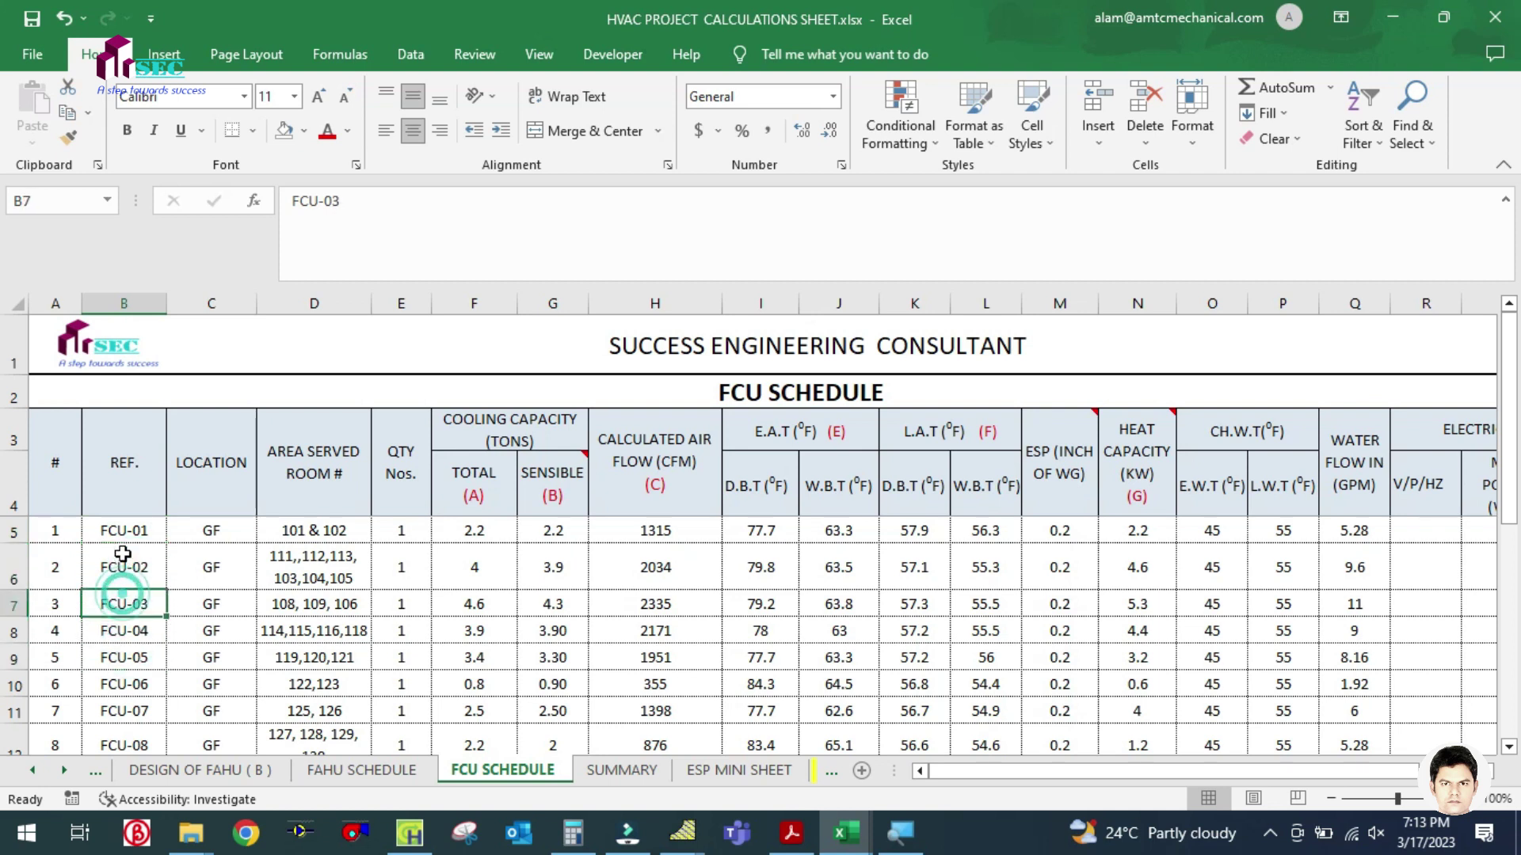
left_click(124, 531)
Examine the location, area served and quantity columns of the FCU schedule
left_click(222, 480)
left_click(213, 529)
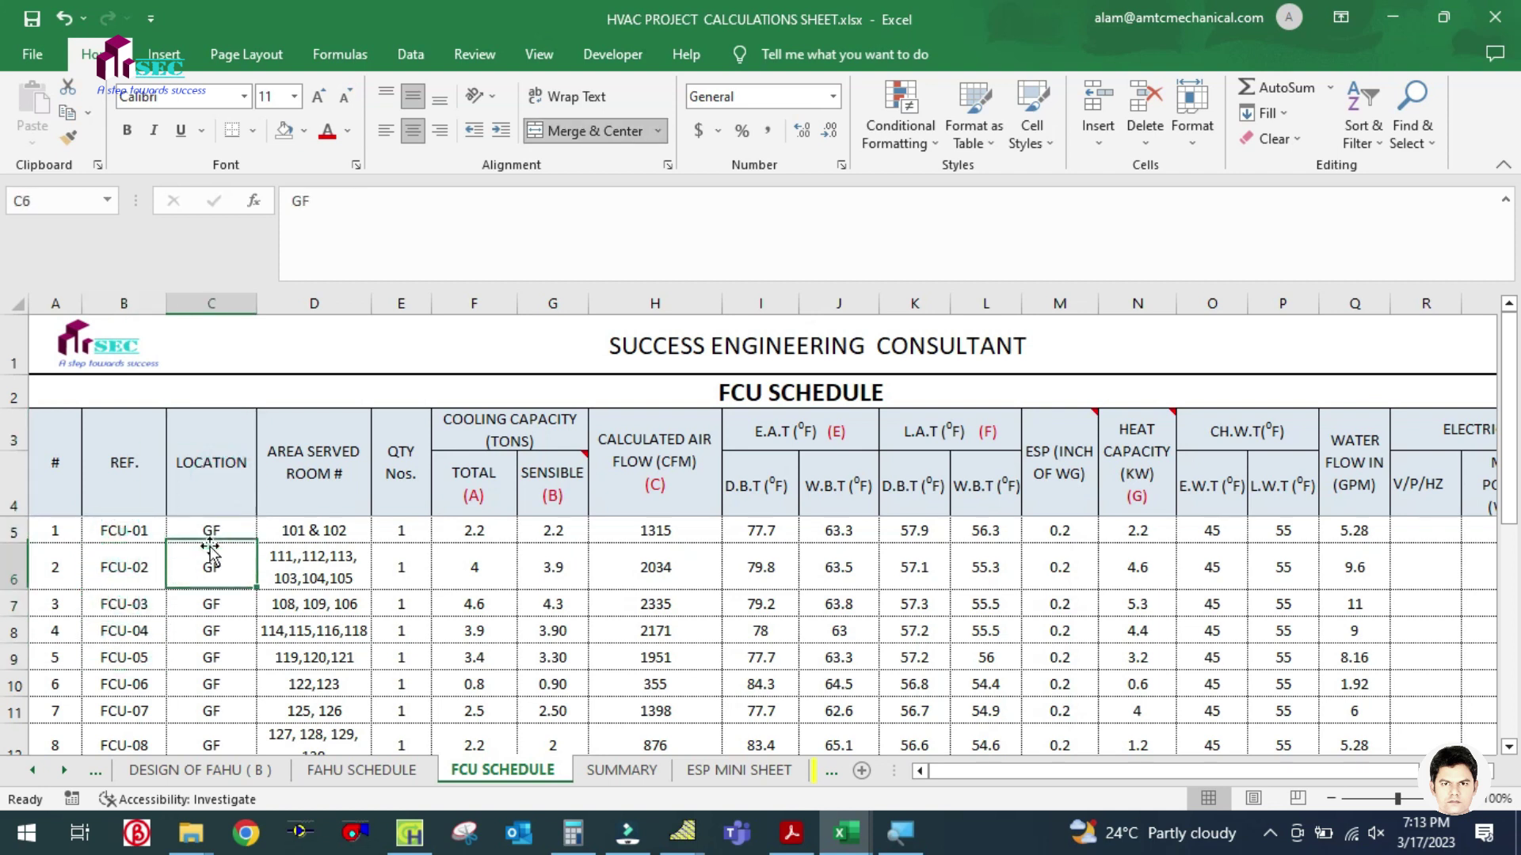
left_click(212, 570)
scroll(214, 600, "down", 2)
scroll(214, 599, "up", 2)
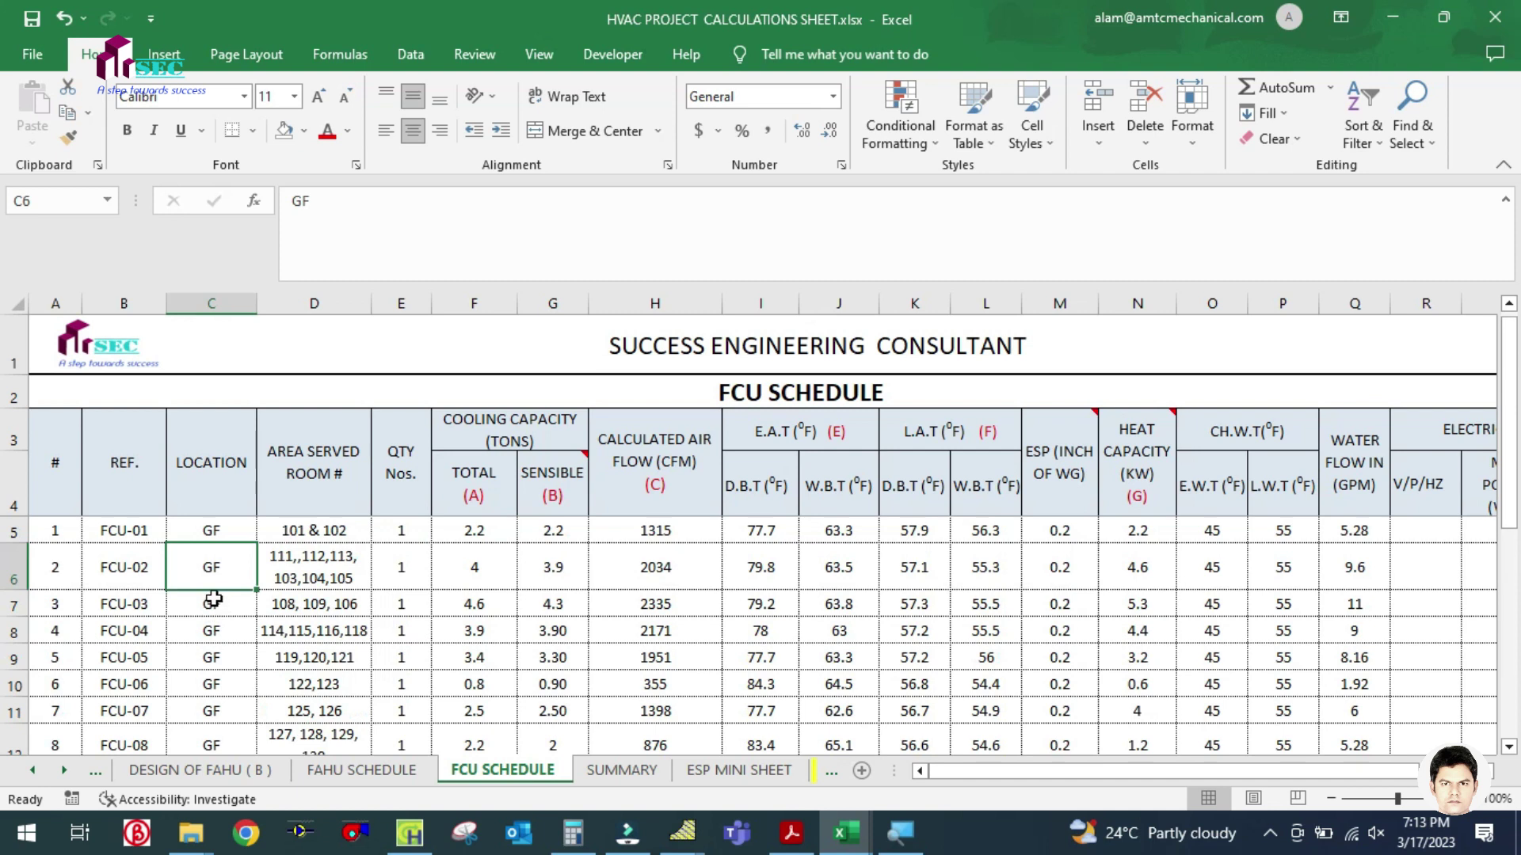
left_click(309, 491)
left_click(310, 564)
left_click(309, 529)
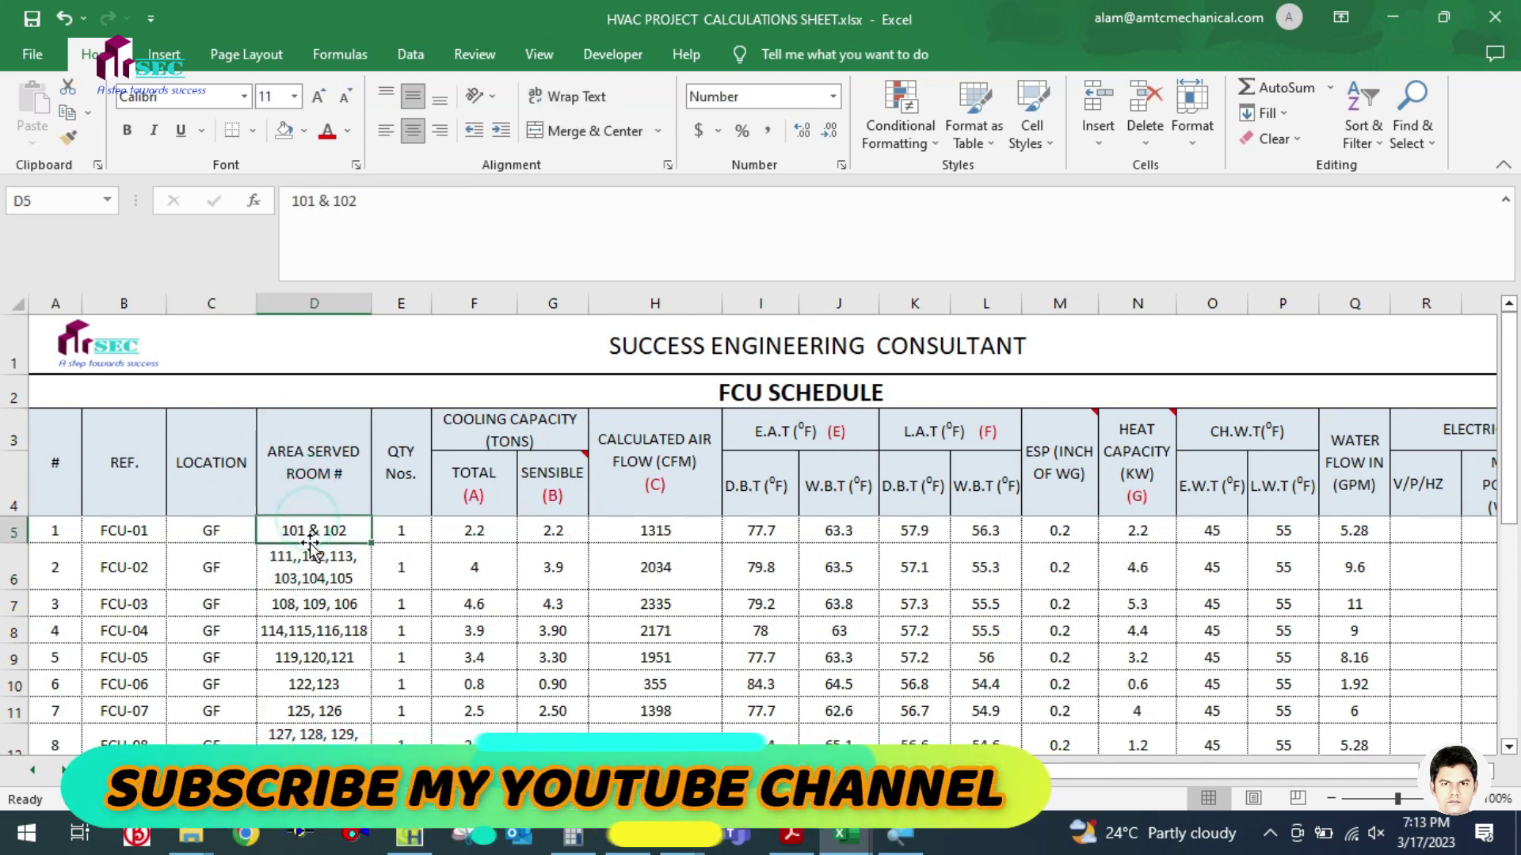
left_click(310, 569)
left_click(321, 659)
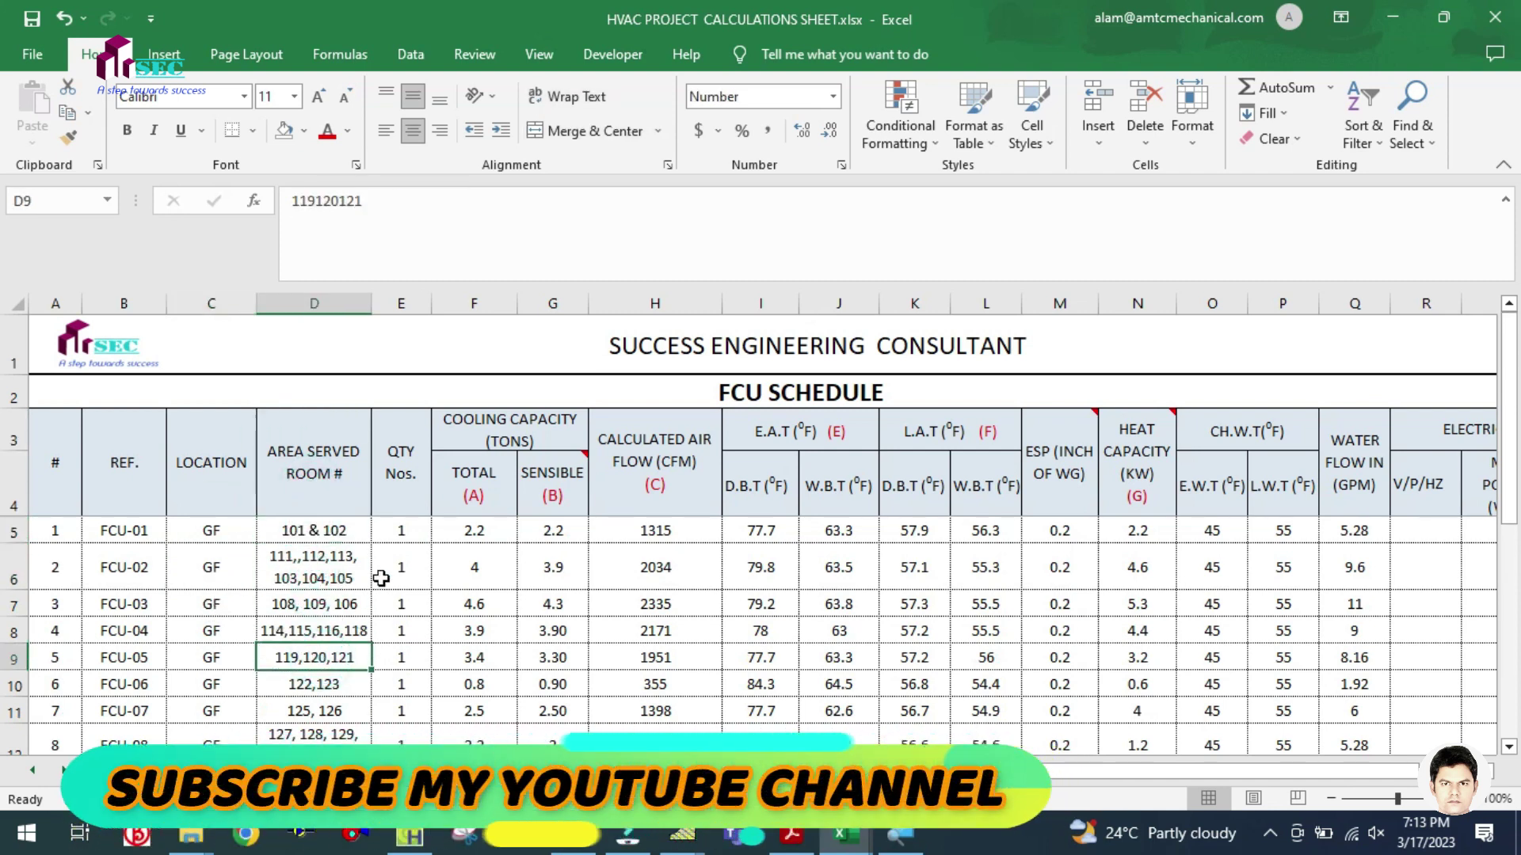
left_click(404, 529)
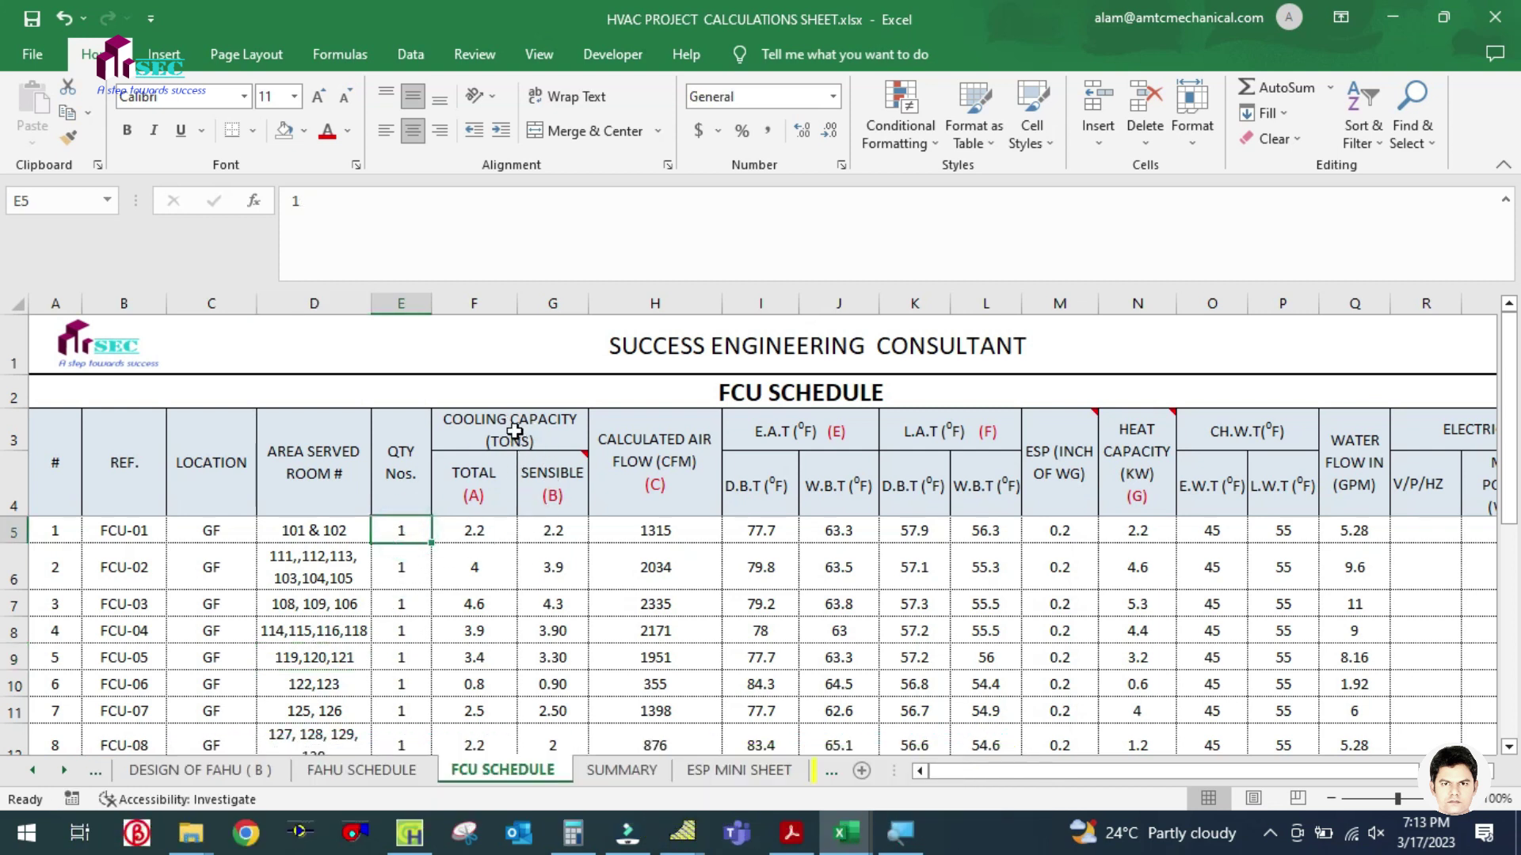
Review the total and sensible cooling capacities, the sensible capacity note and the calculated air flow in the FCU schedule
left_click(481, 535)
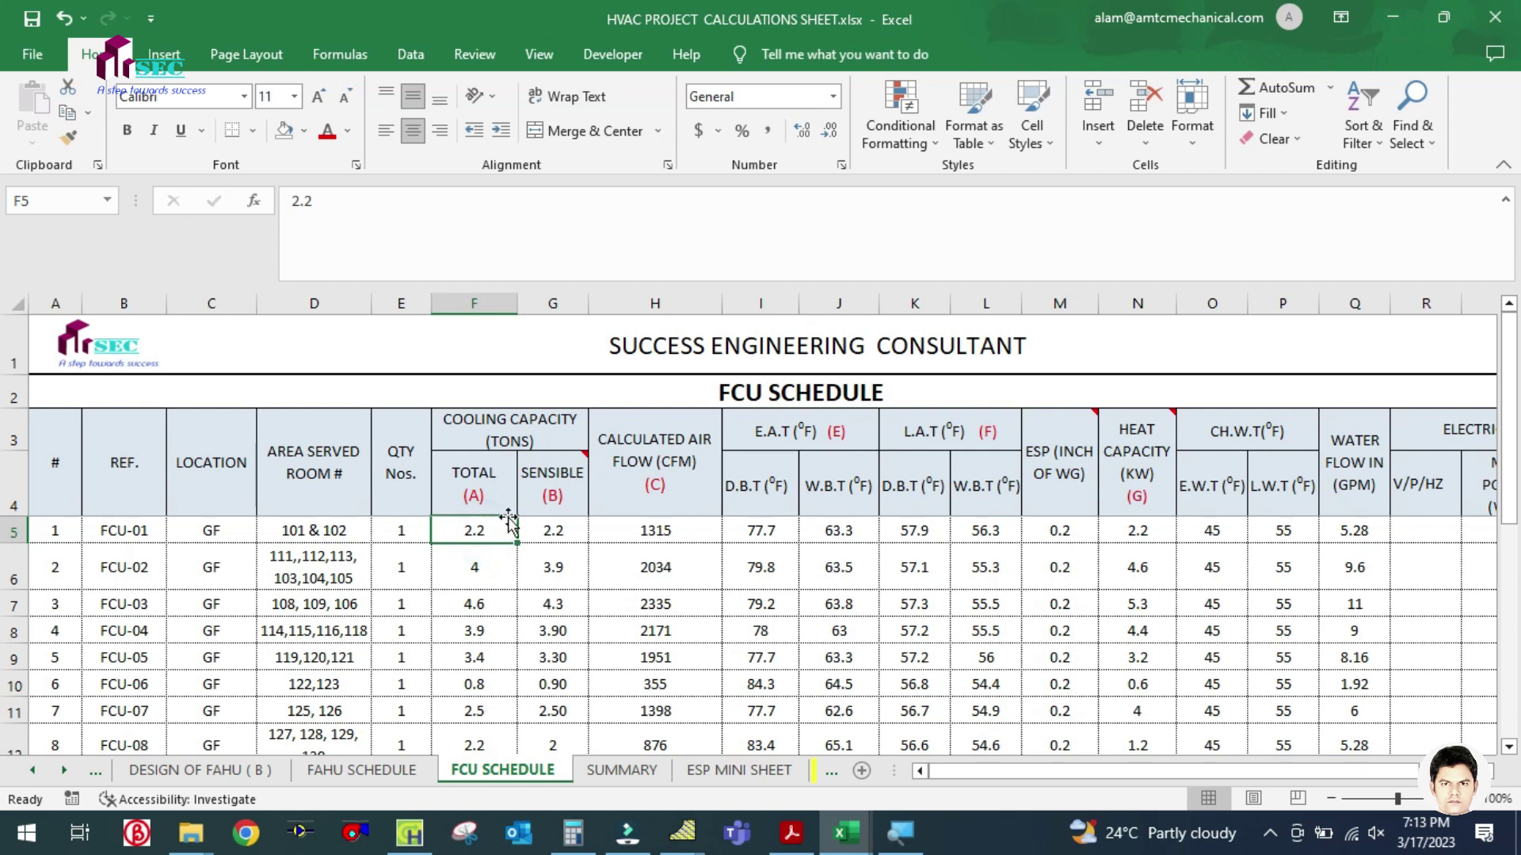
left_click(539, 532)
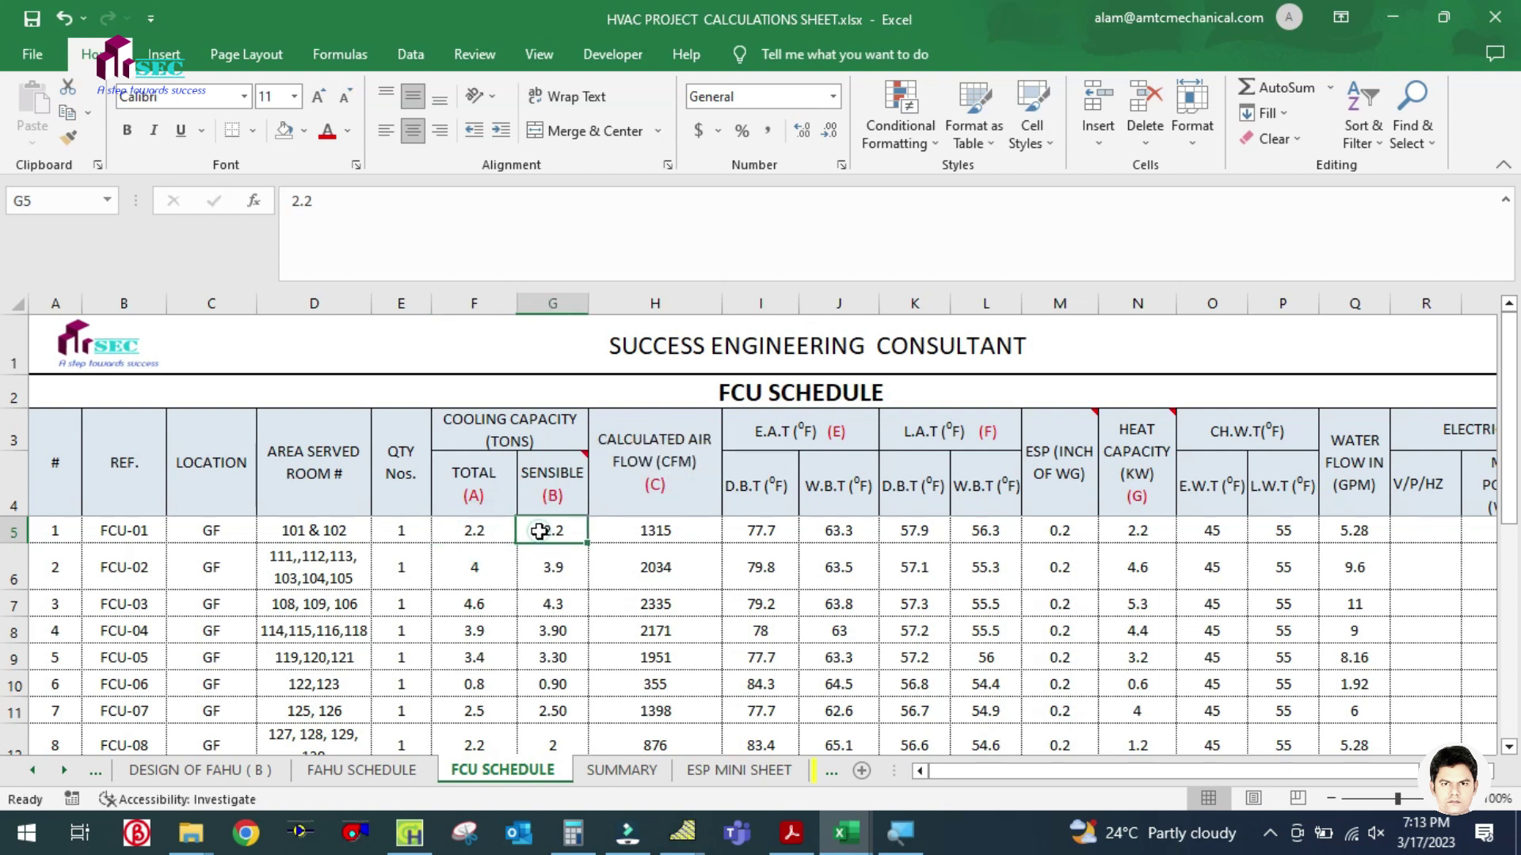
mouse_move(554, 494)
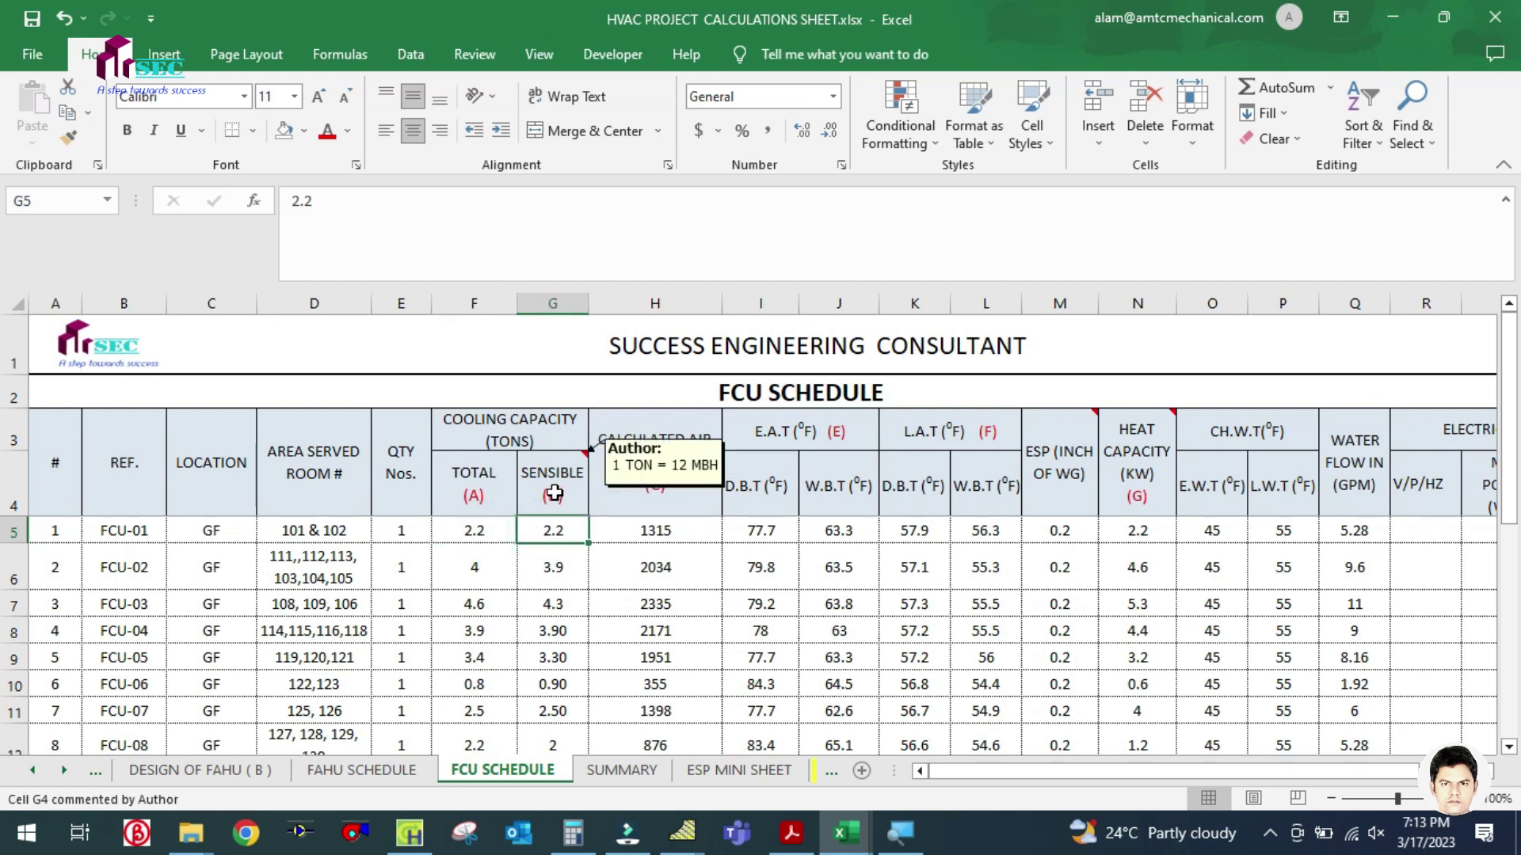
double_click(651, 532)
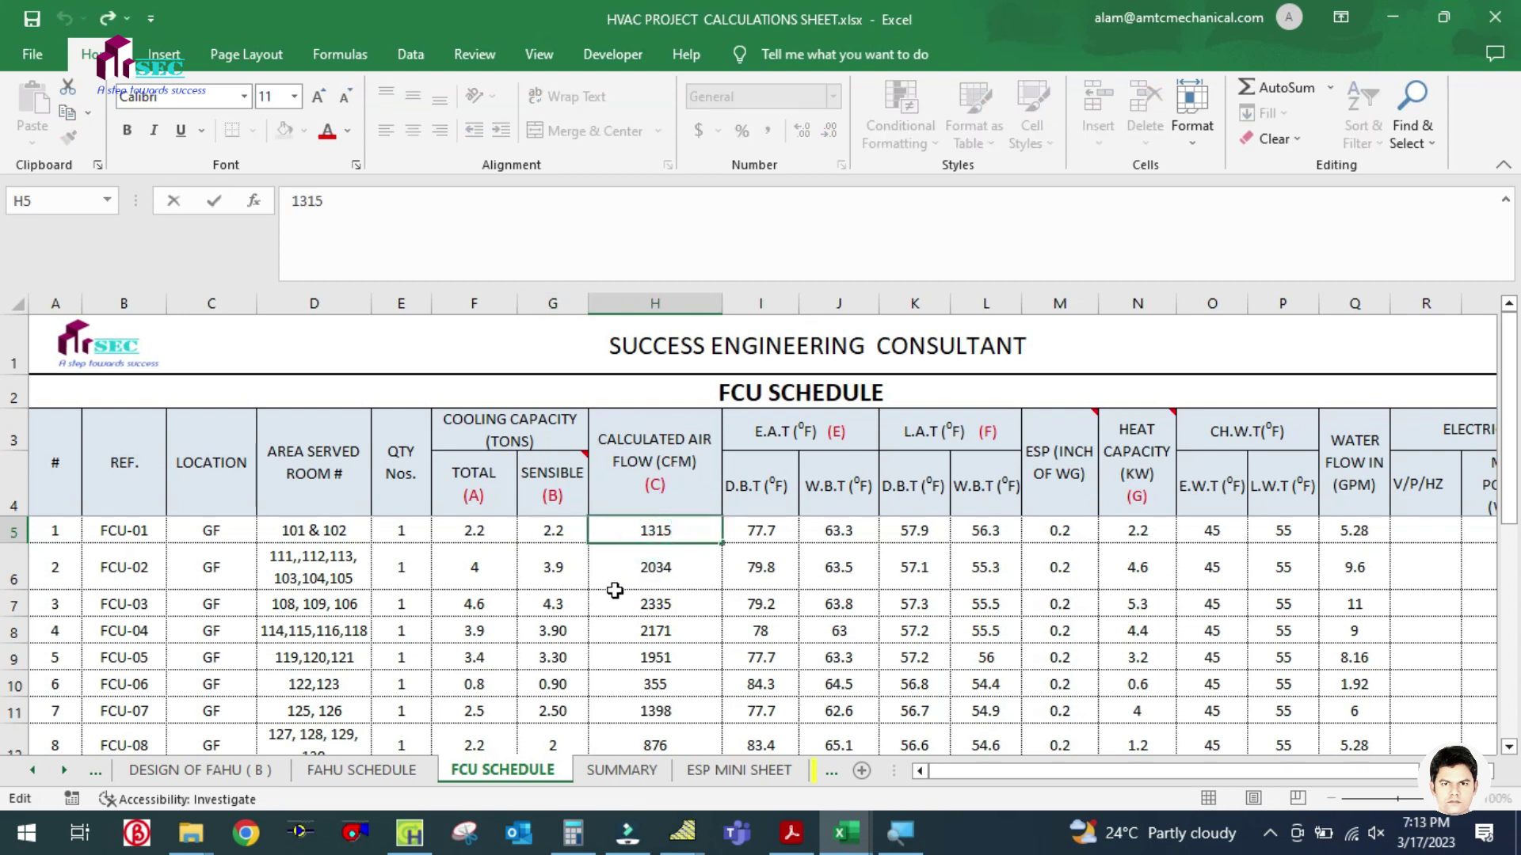
left_click(633, 630)
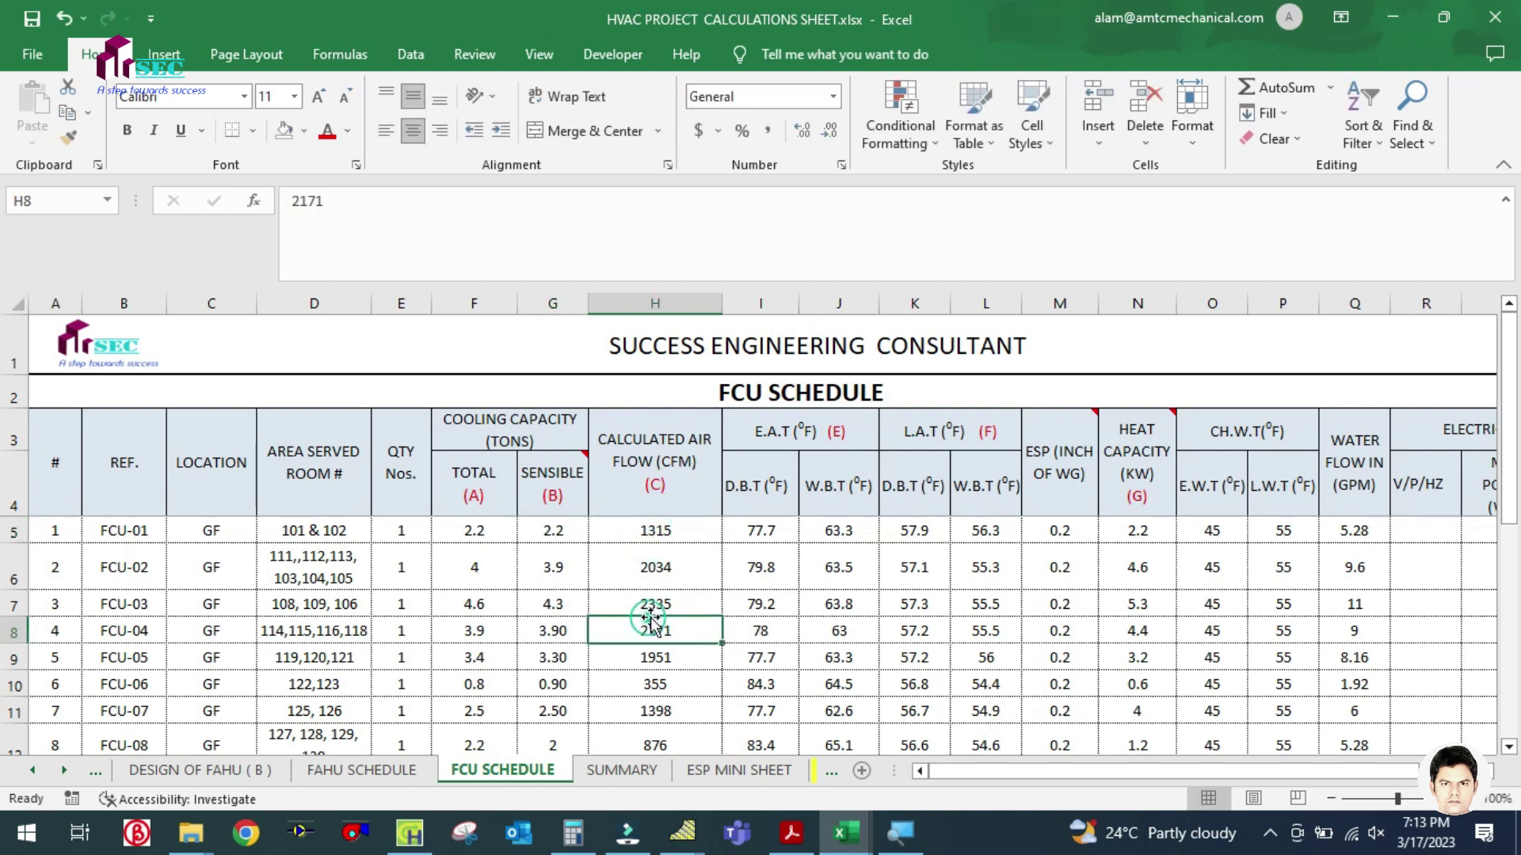
Review the entering and leaving air dry-bulb and wet-bulb temperatures in the FCU schedule
left_click(754, 528)
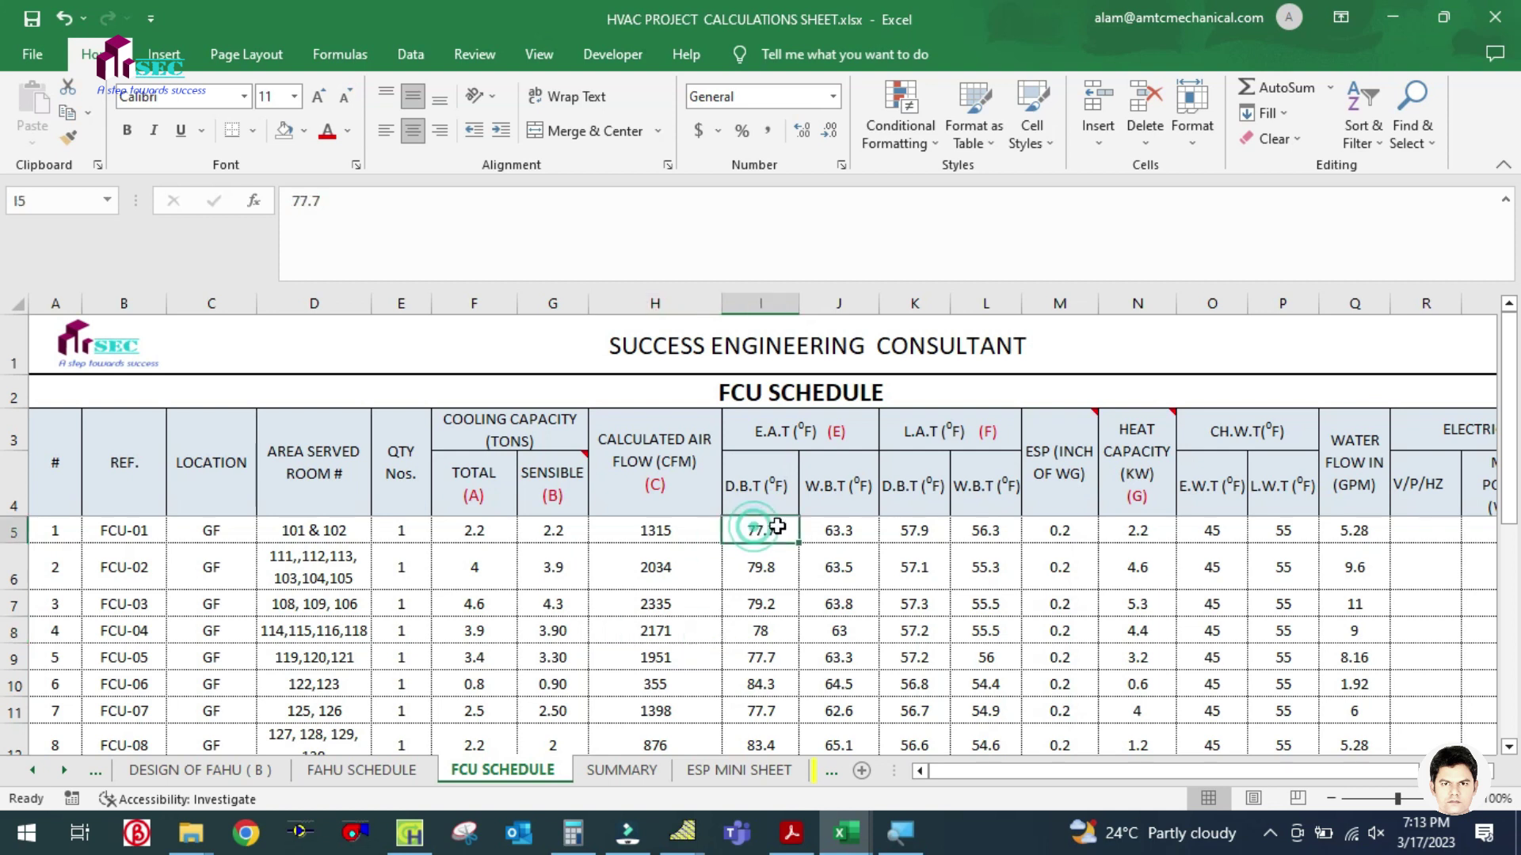
left_click(860, 567)
left_click(855, 610)
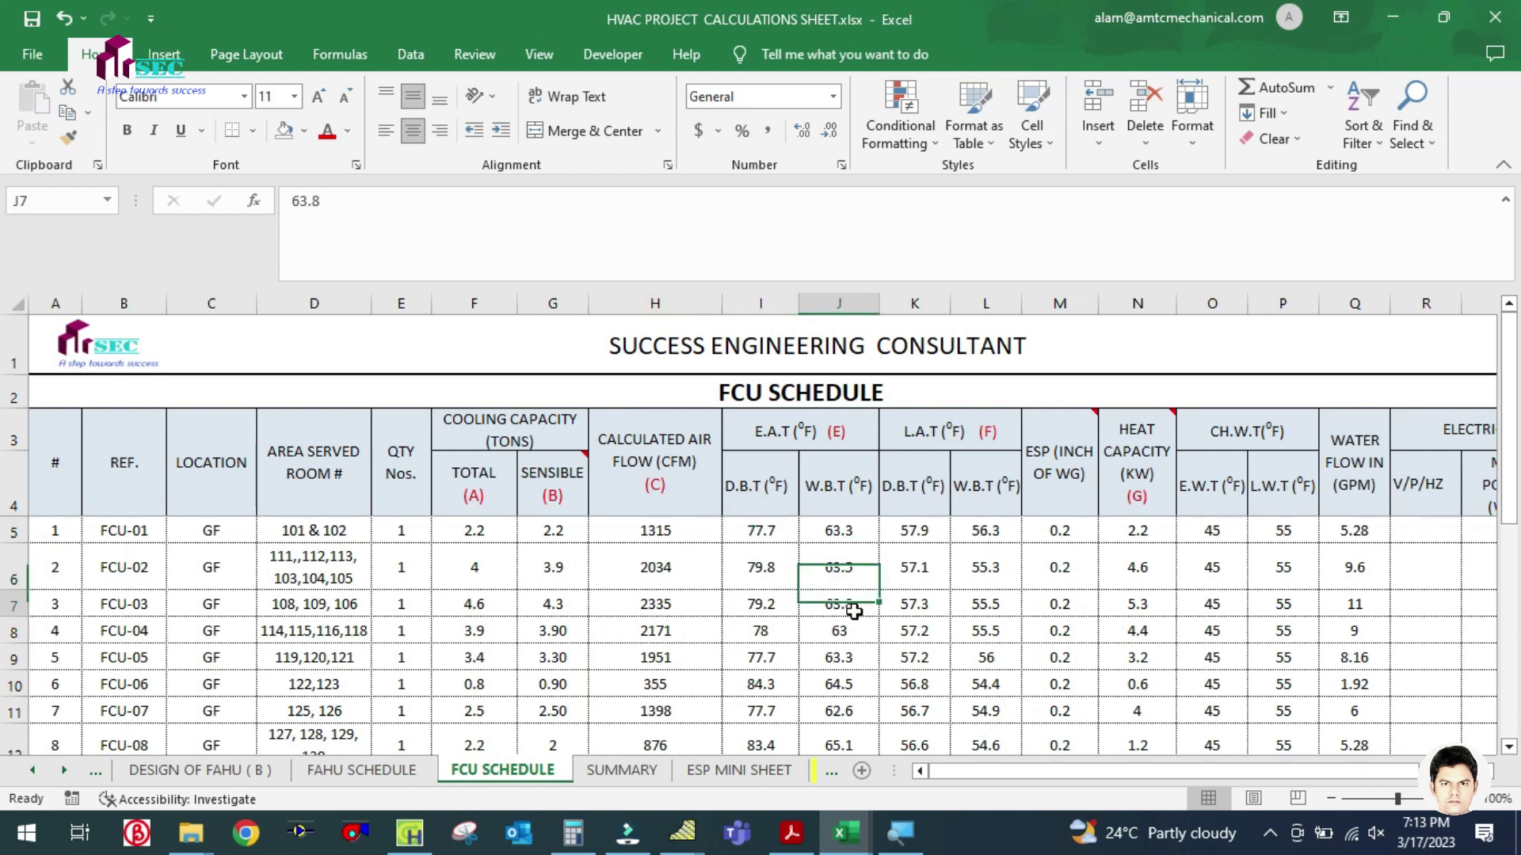
left_click(764, 532)
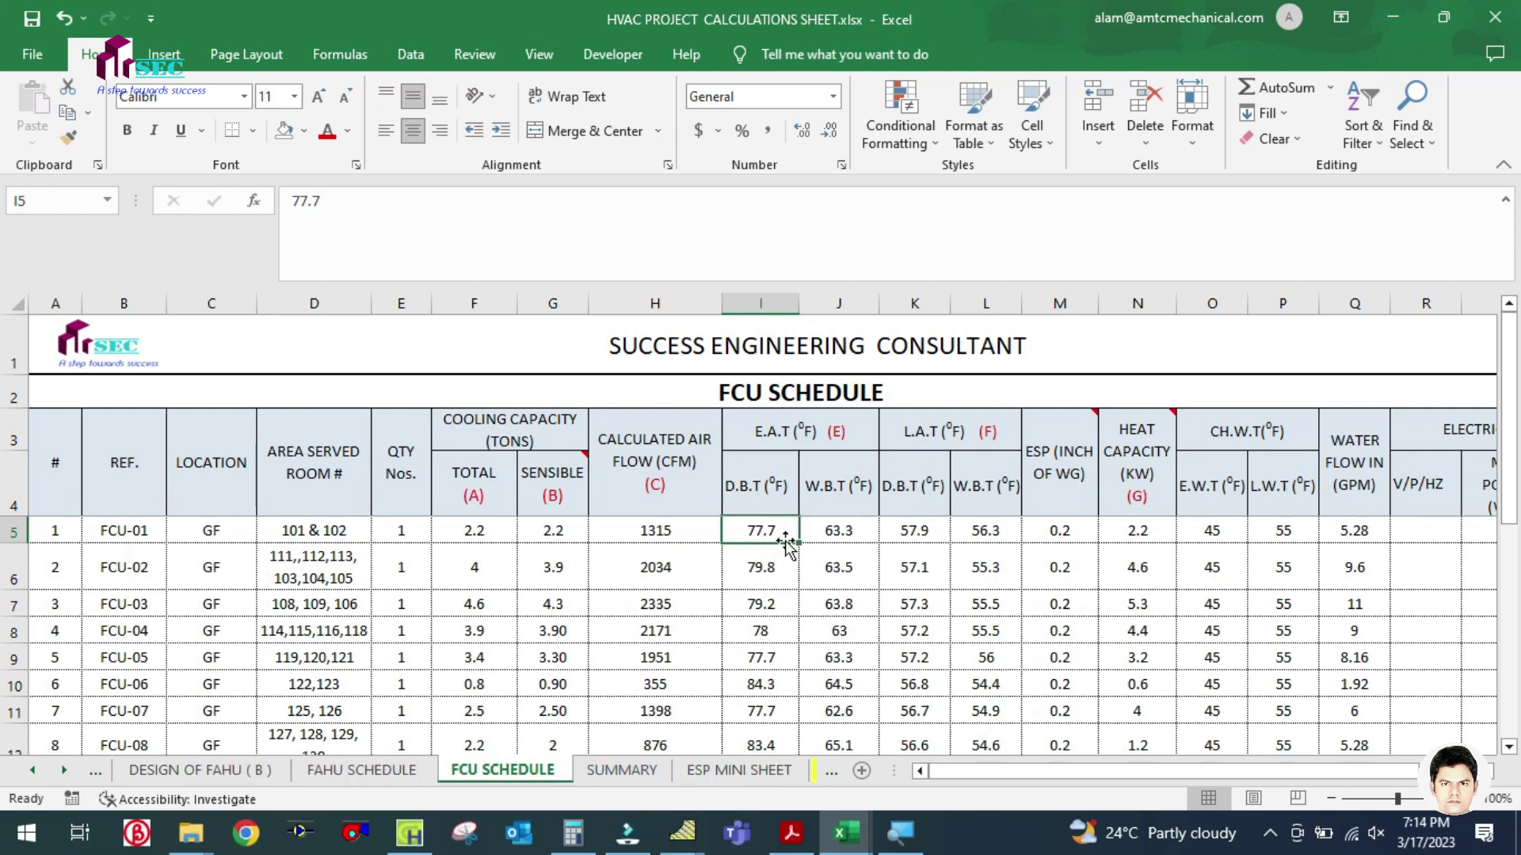
left_click(852, 564)
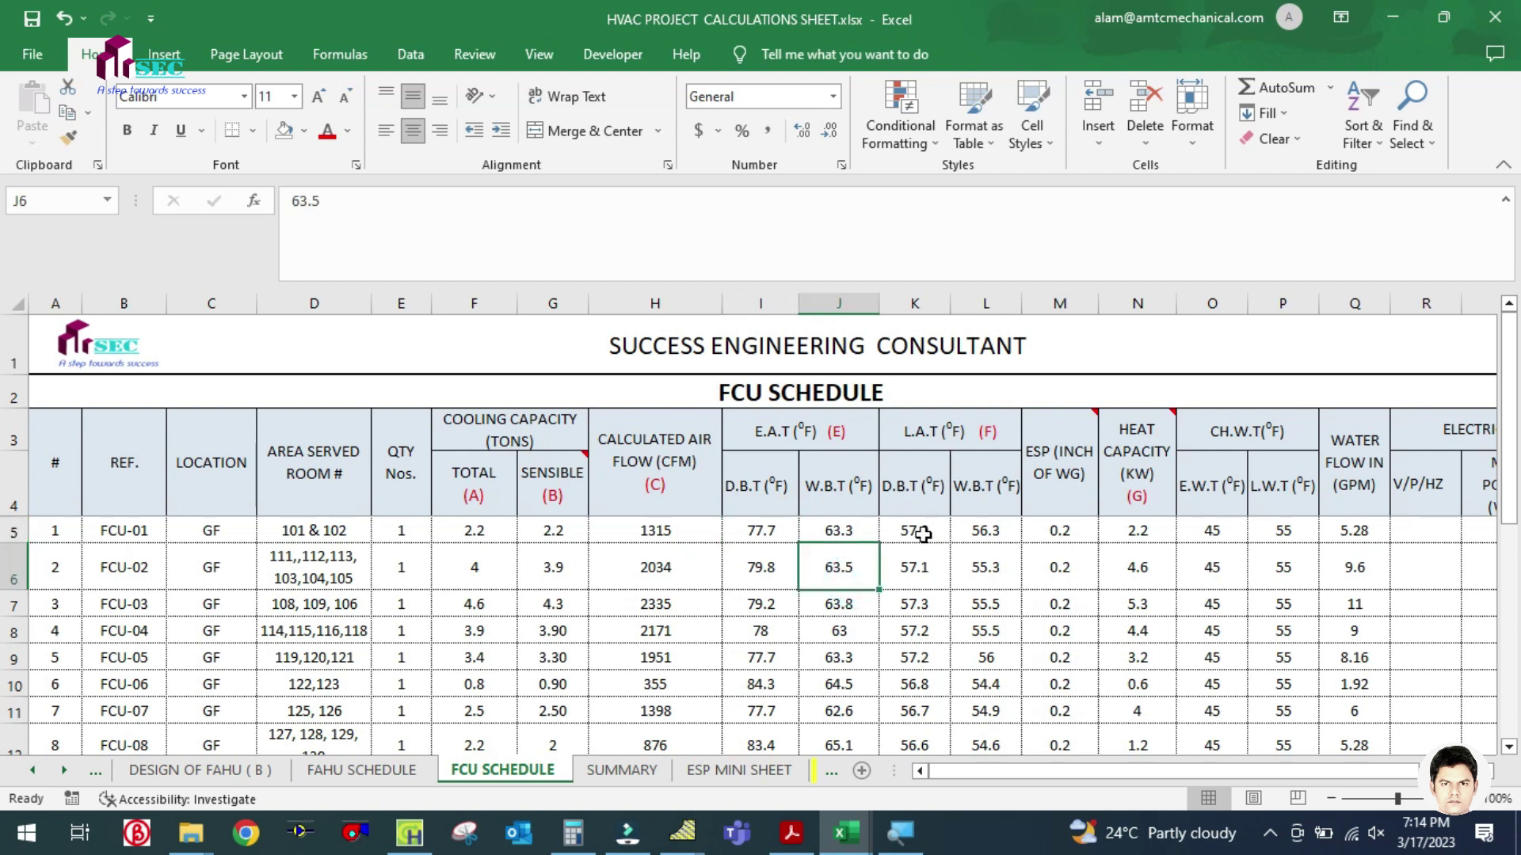
left_click(998, 530)
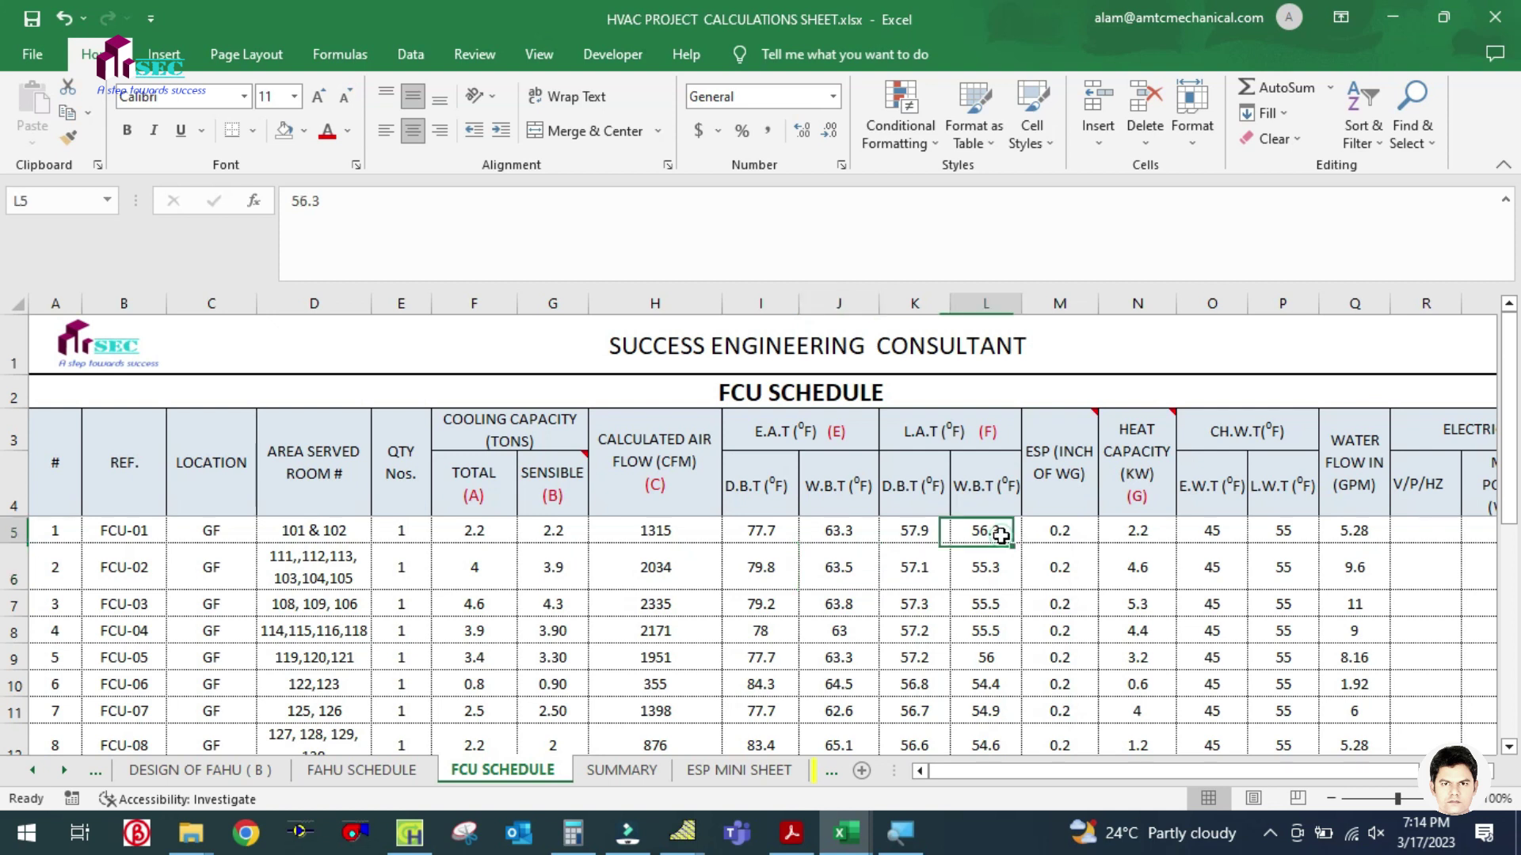
Review the ESP column, the heat capacity note and the electrical V/P/HZ and motor power columns of the FCU schedule
left_click(1070, 529)
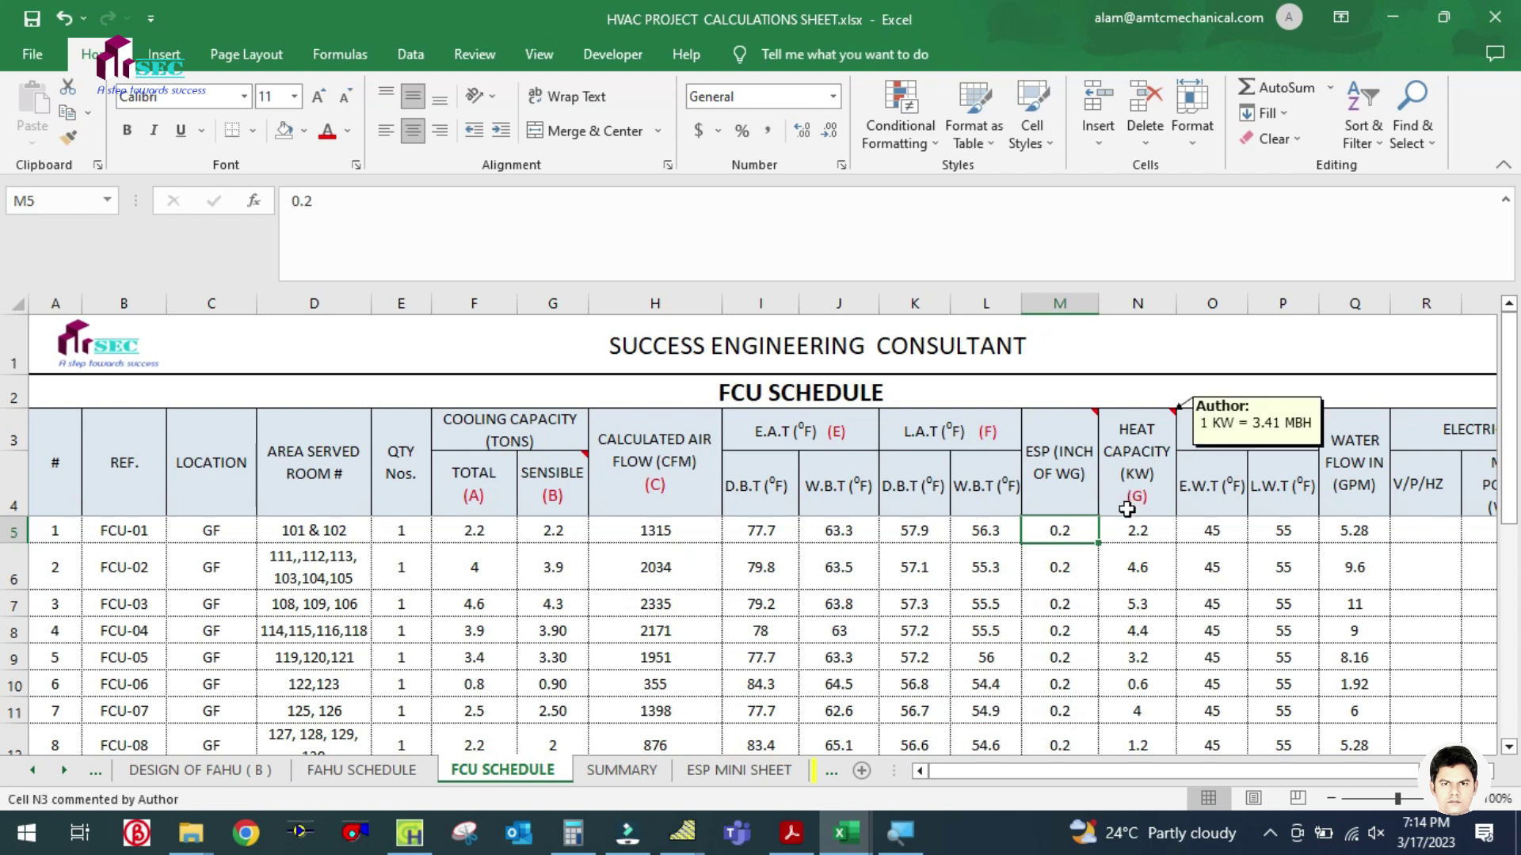
mouse_move(1157, 472)
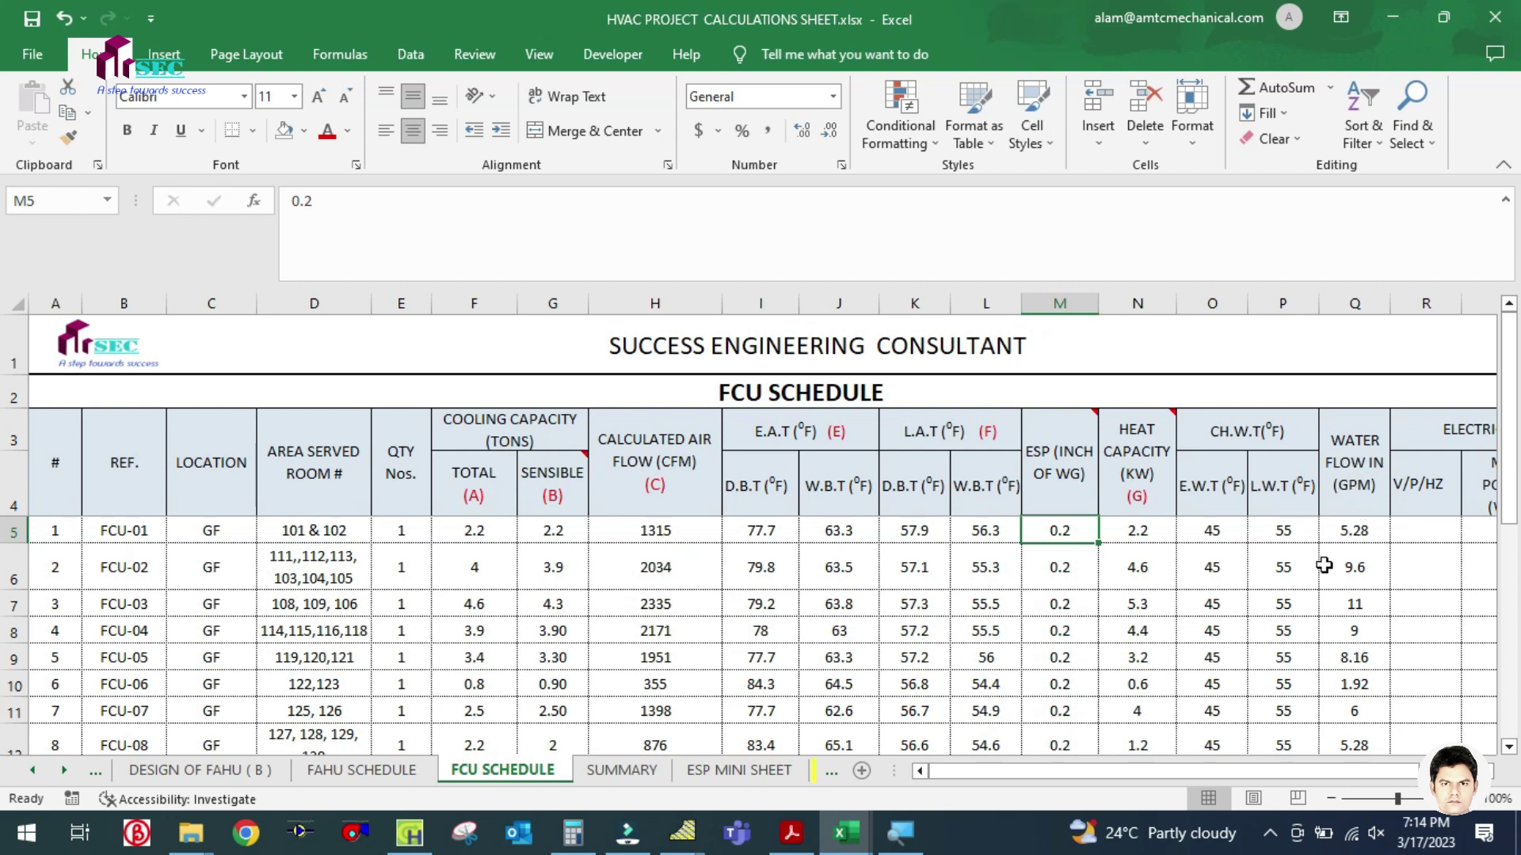
left_click_drag(1132, 772, 1190, 772)
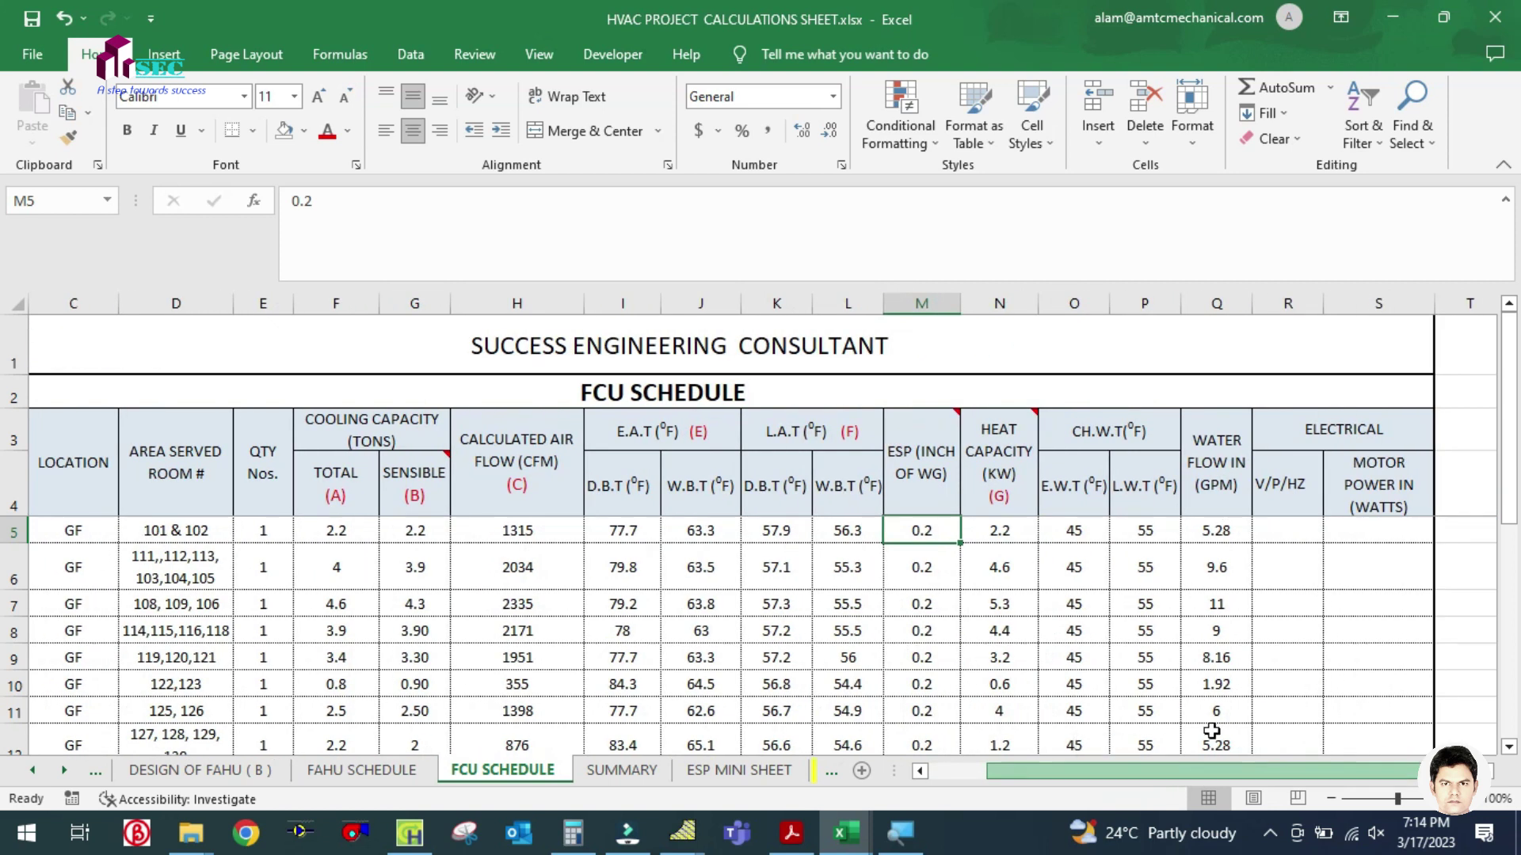
left_click_drag(1297, 431, 1309, 507)
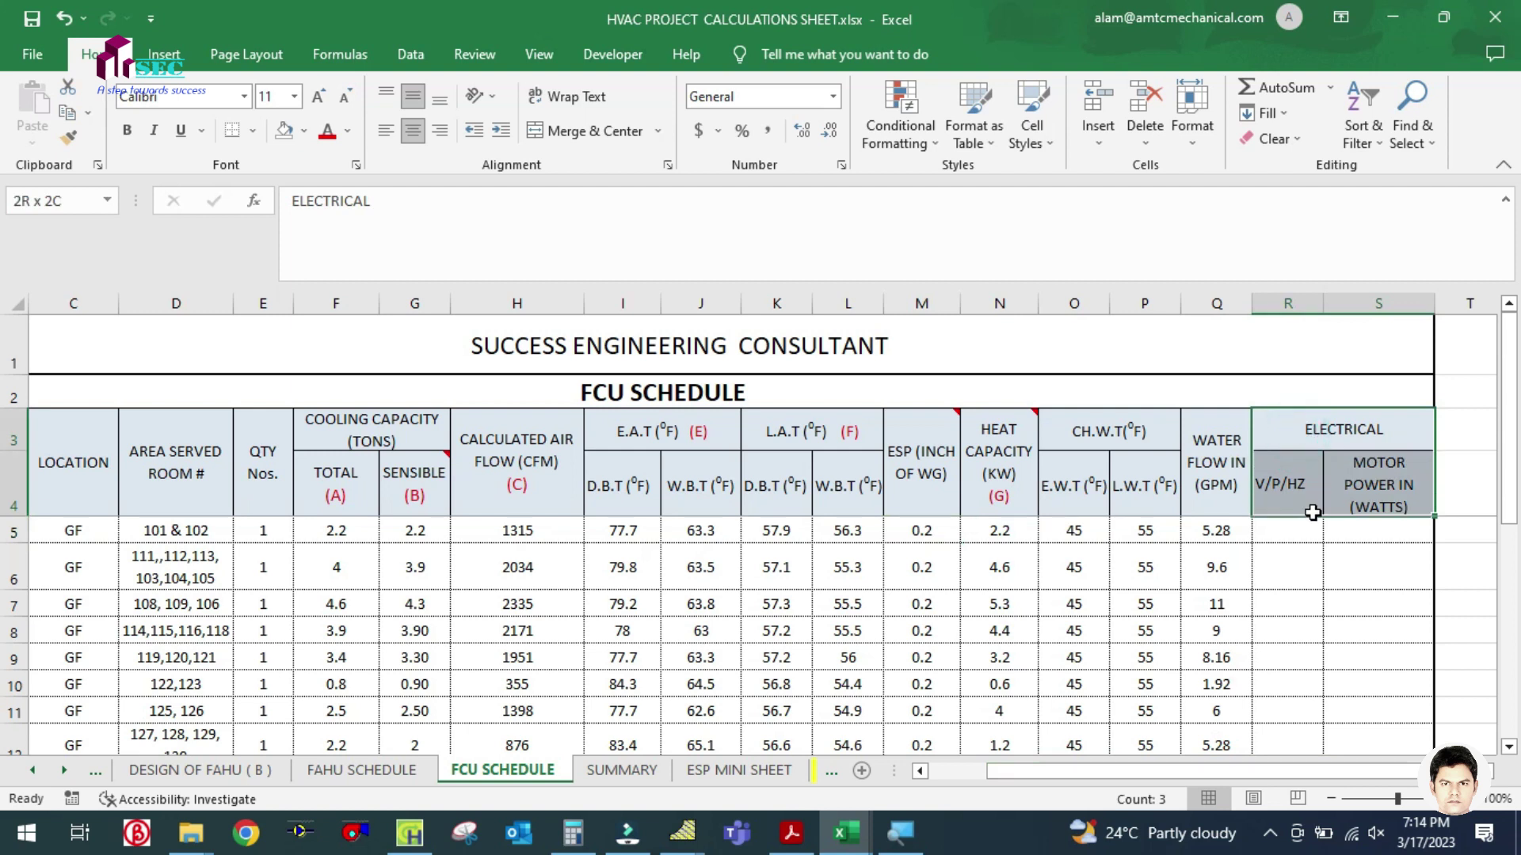
left_click(1334, 568)
left_click_drag(1313, 423, 1324, 472)
left_click(1263, 574)
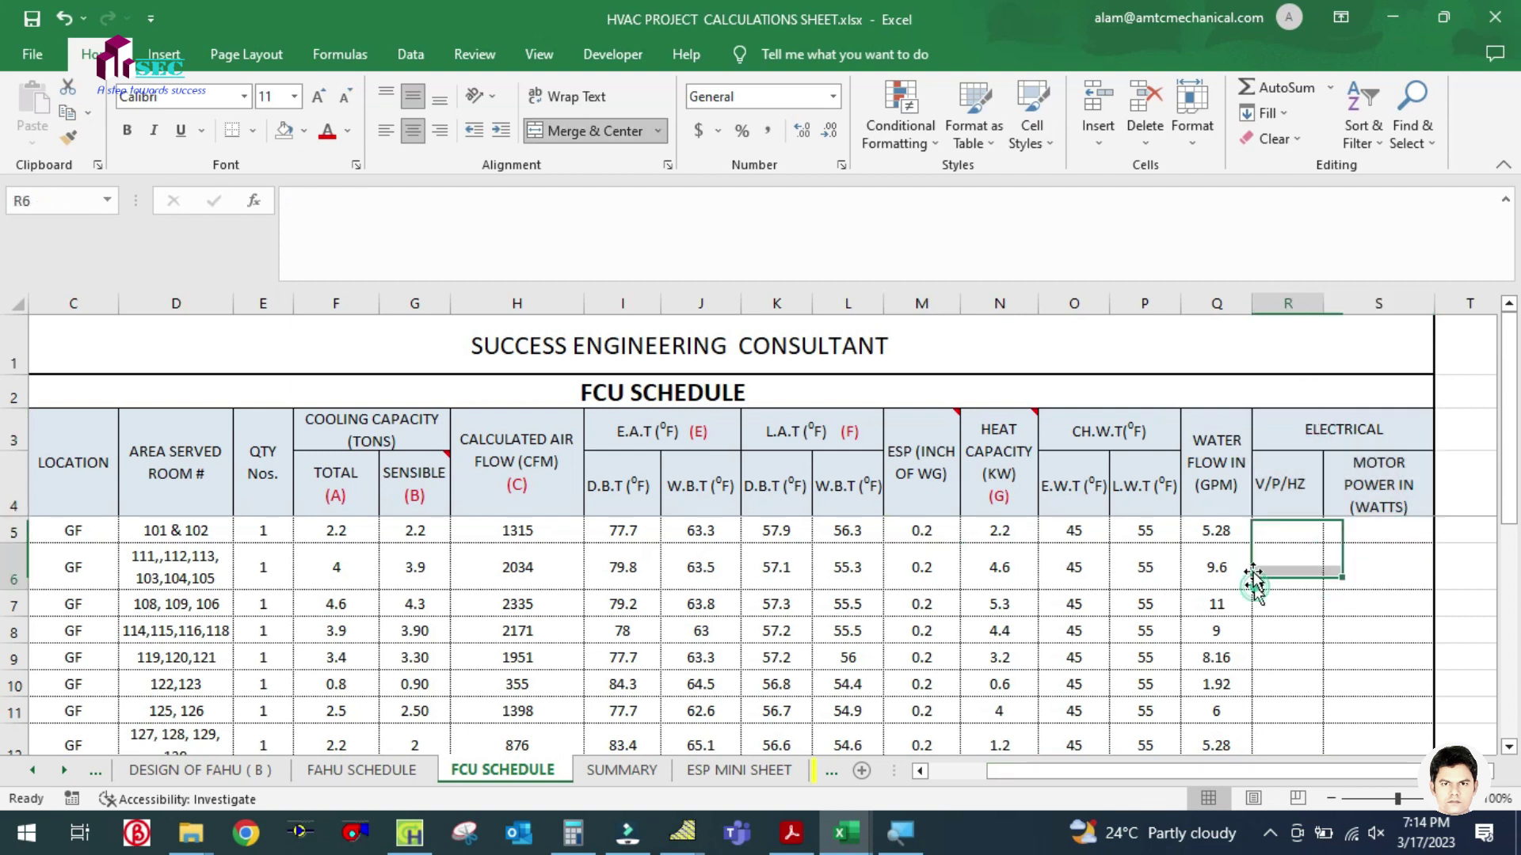
left_click(1270, 500)
left_click(1273, 526)
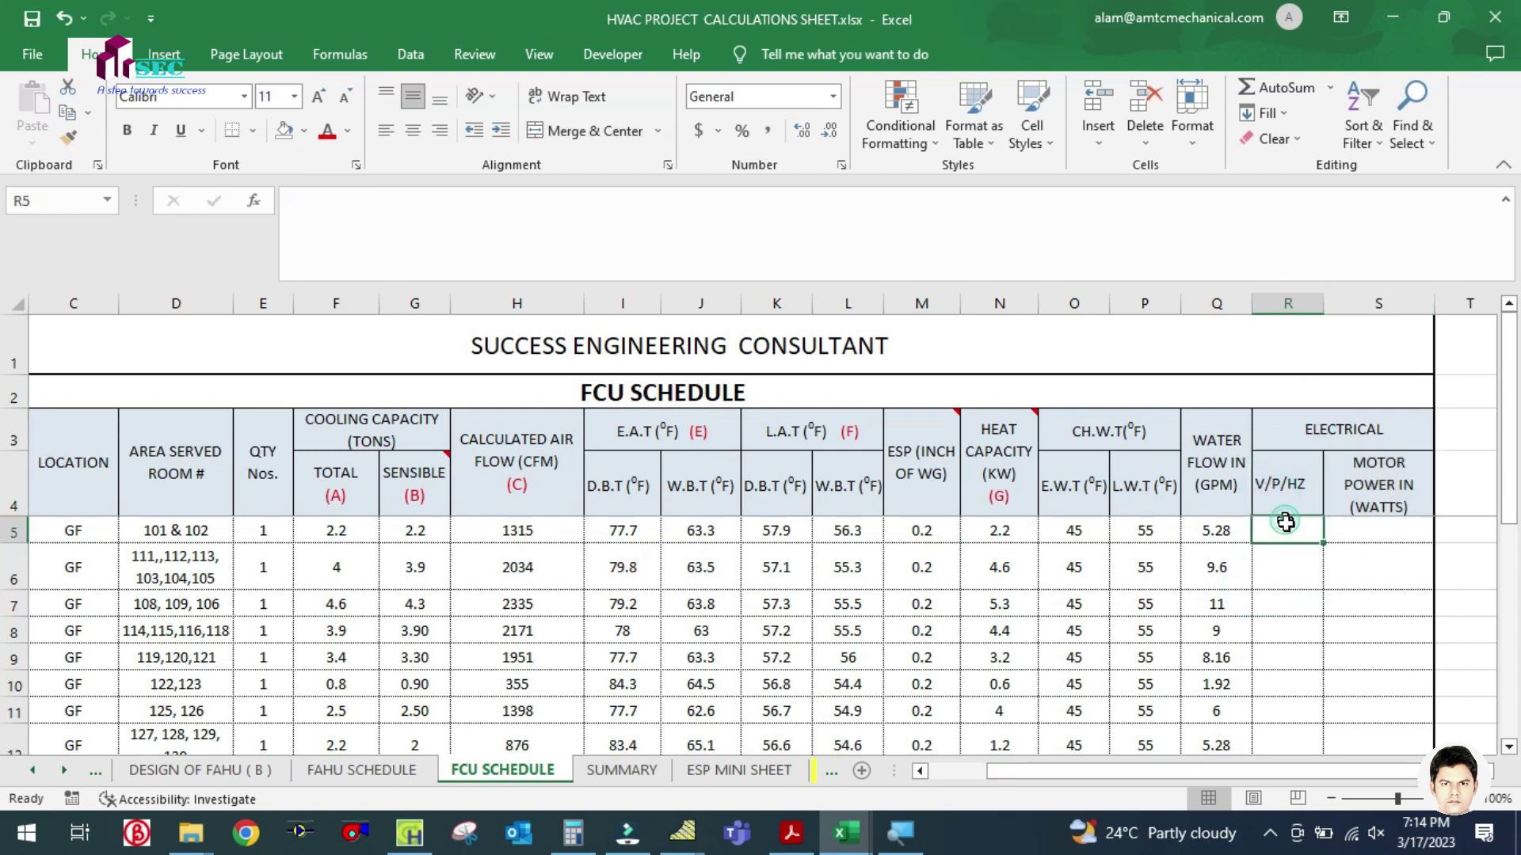
left_click(1361, 520)
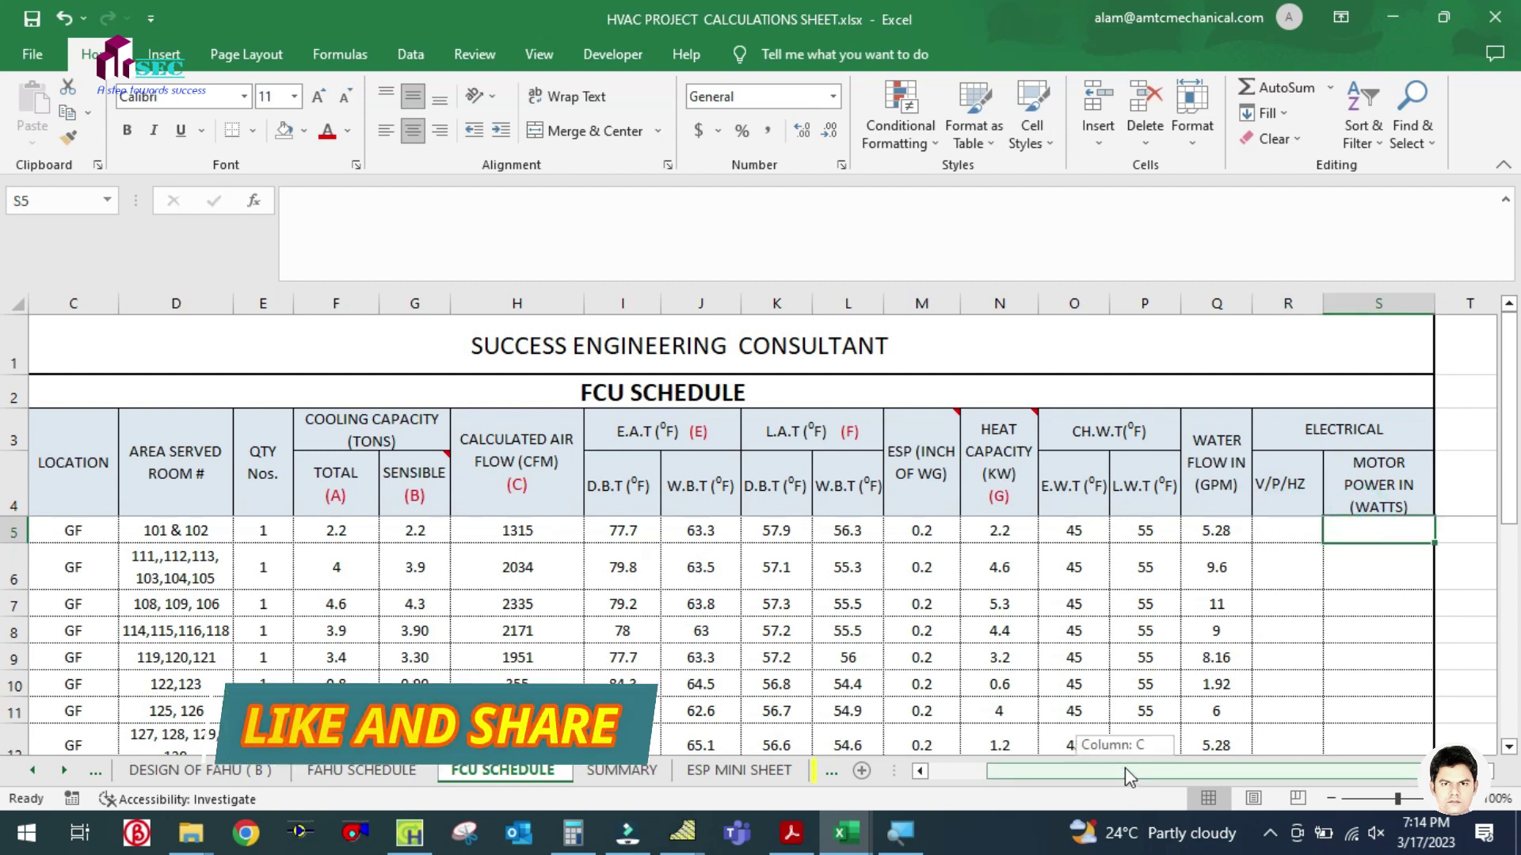
left_click_drag(1125, 768, 1053, 776)
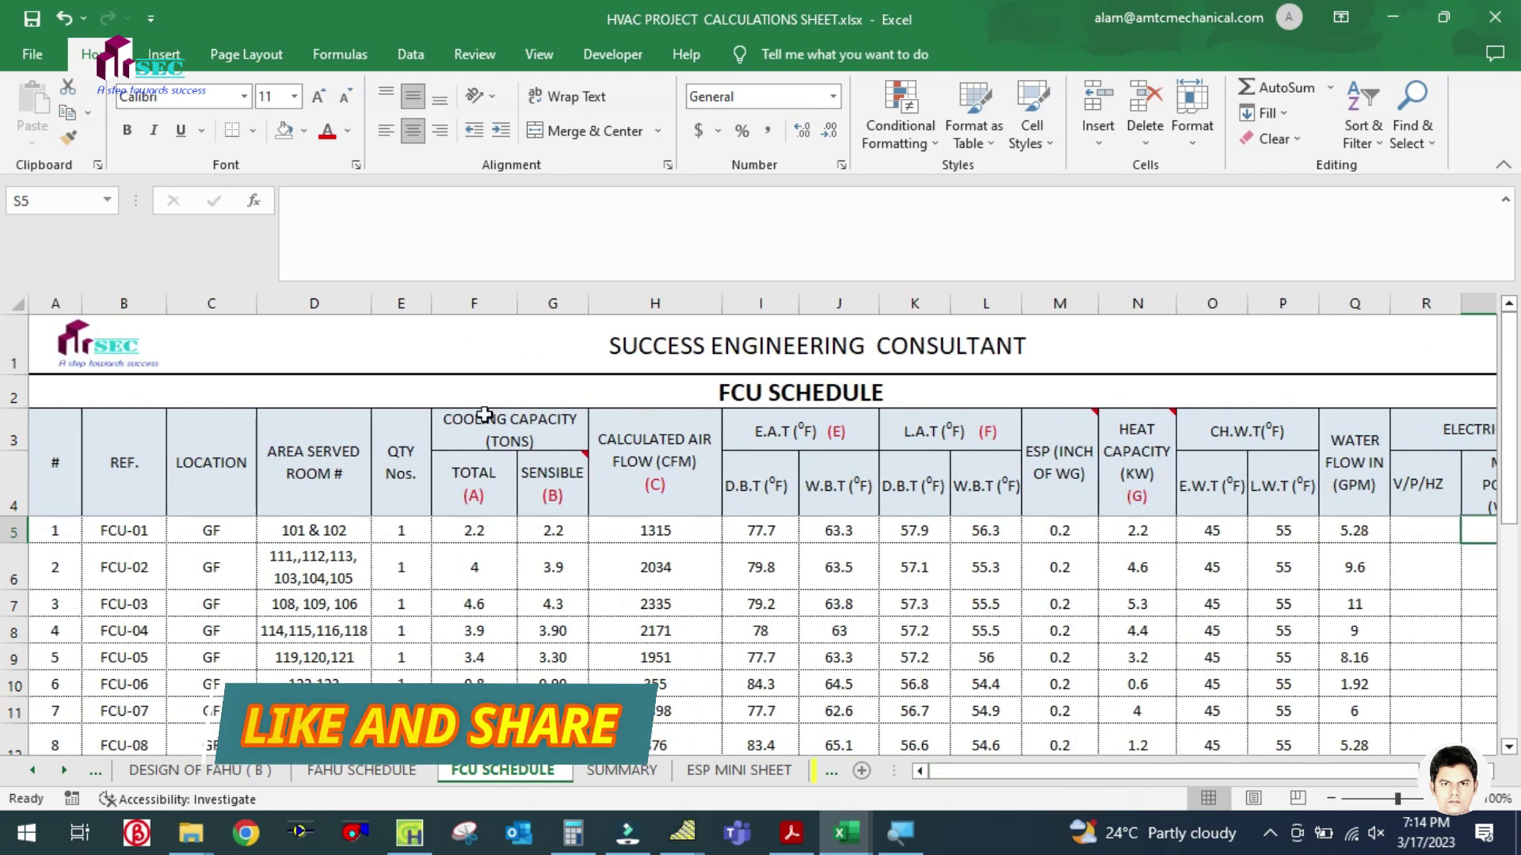
Open the FAHU SCHEDULE sheet and look over its blank rows and column headings, starting at the REF. column
left_click(320, 772)
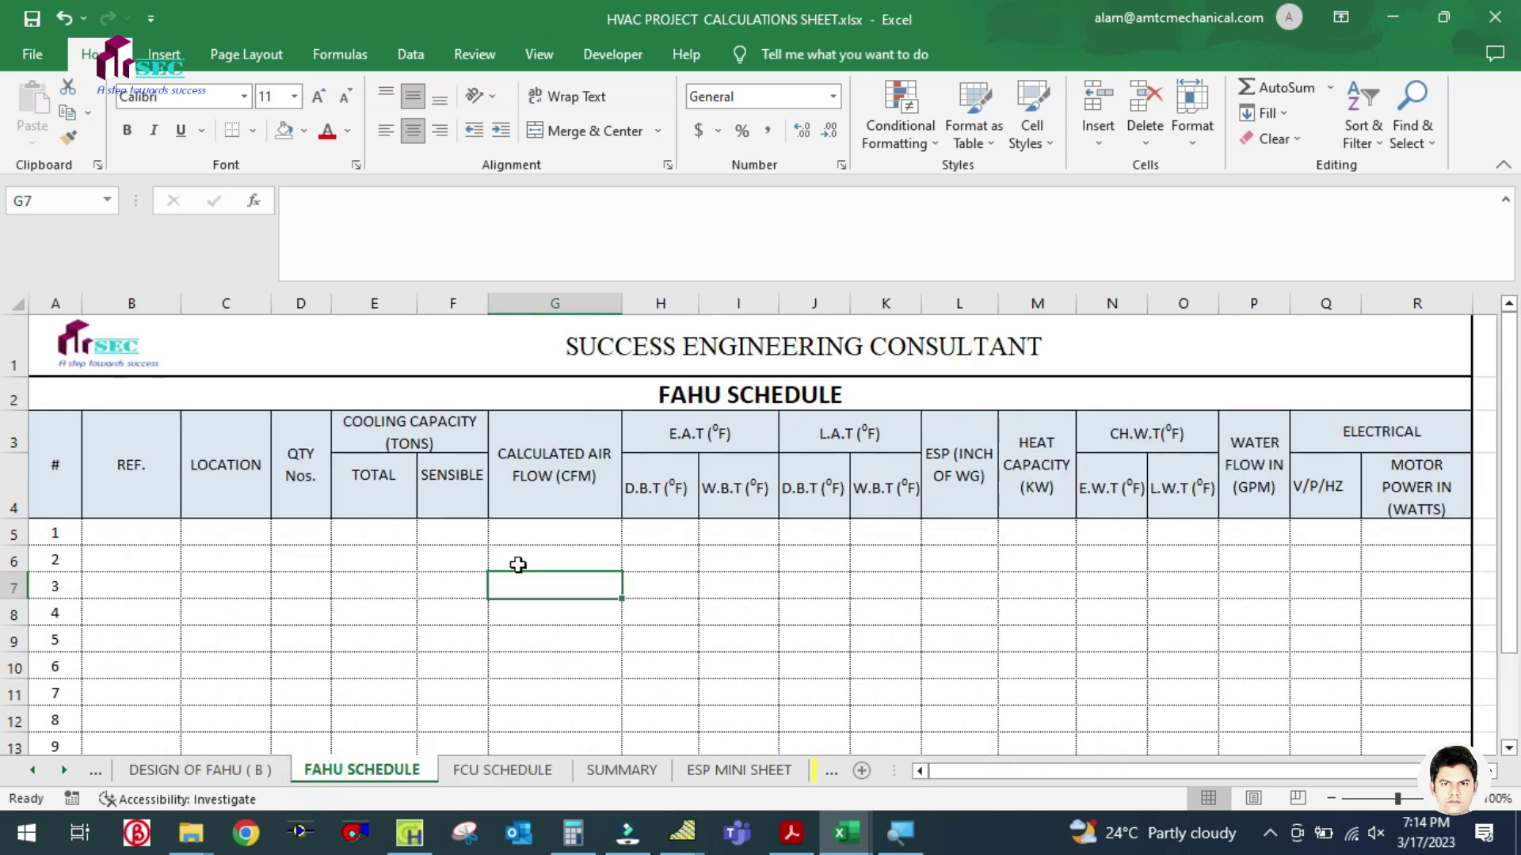
left_click(906, 604)
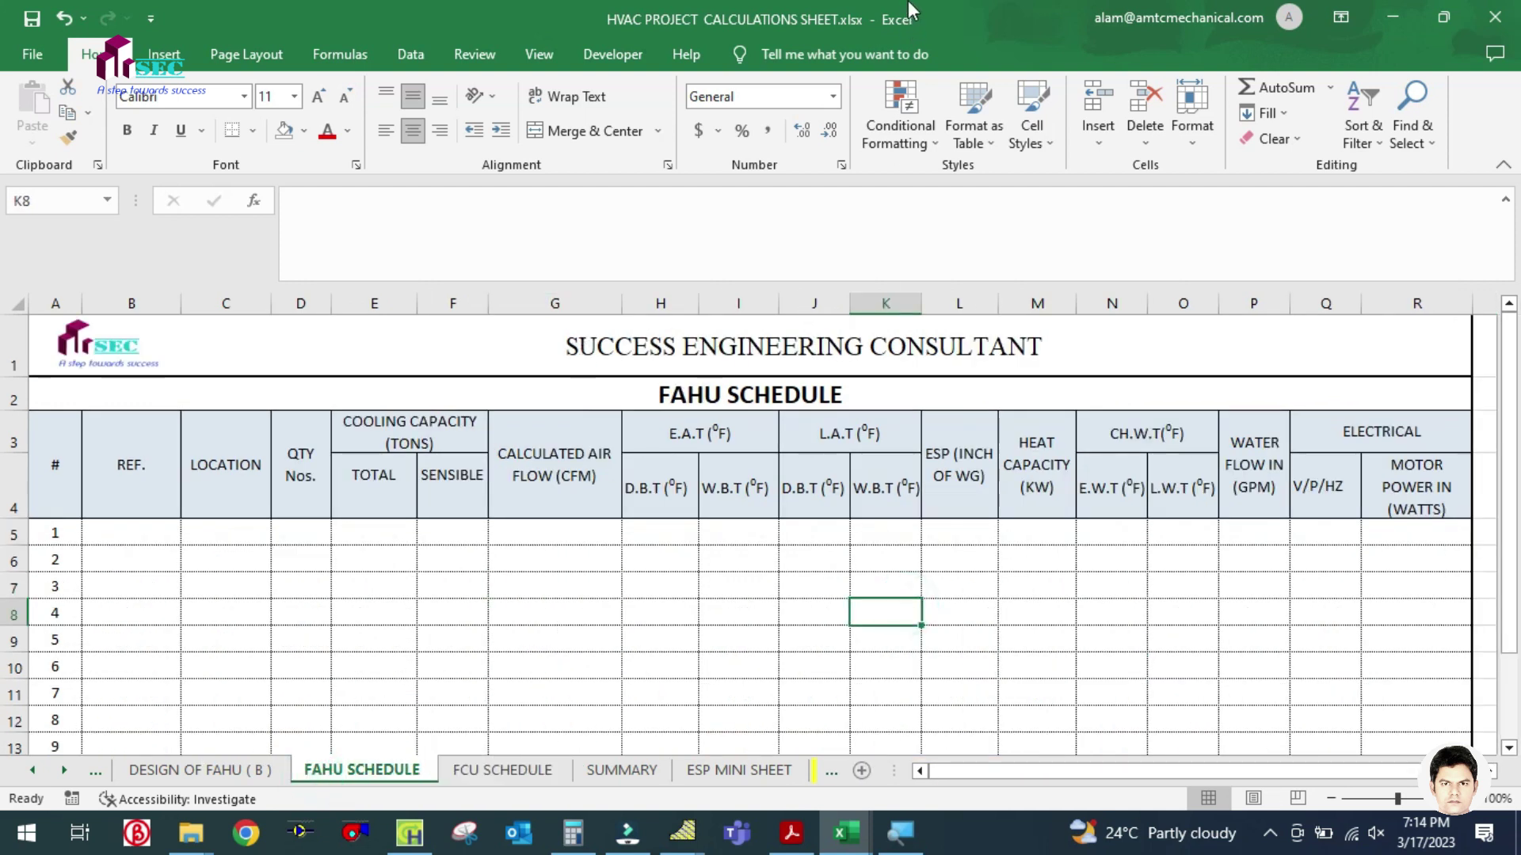
left_click(238, 582)
left_click(130, 559)
left_click(125, 533)
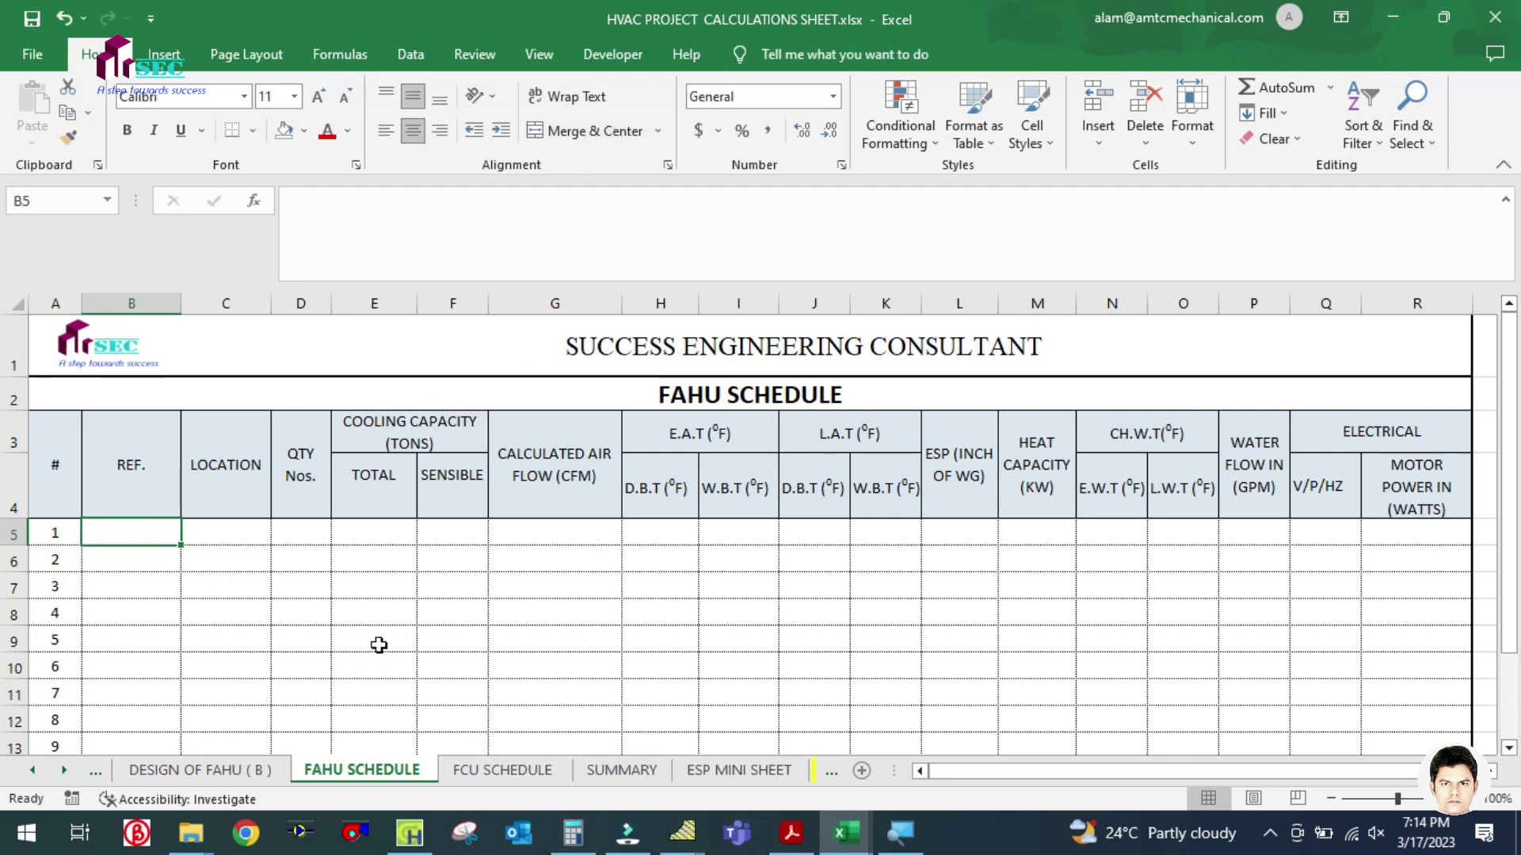
Examine the FAHU row's air flow, coil temperatures and loads on the DESIGN OF FAHU ( B ) sheet
left_click(224, 780)
scroll(197, 682, "up", 1)
scroll(197, 682, "down", 2)
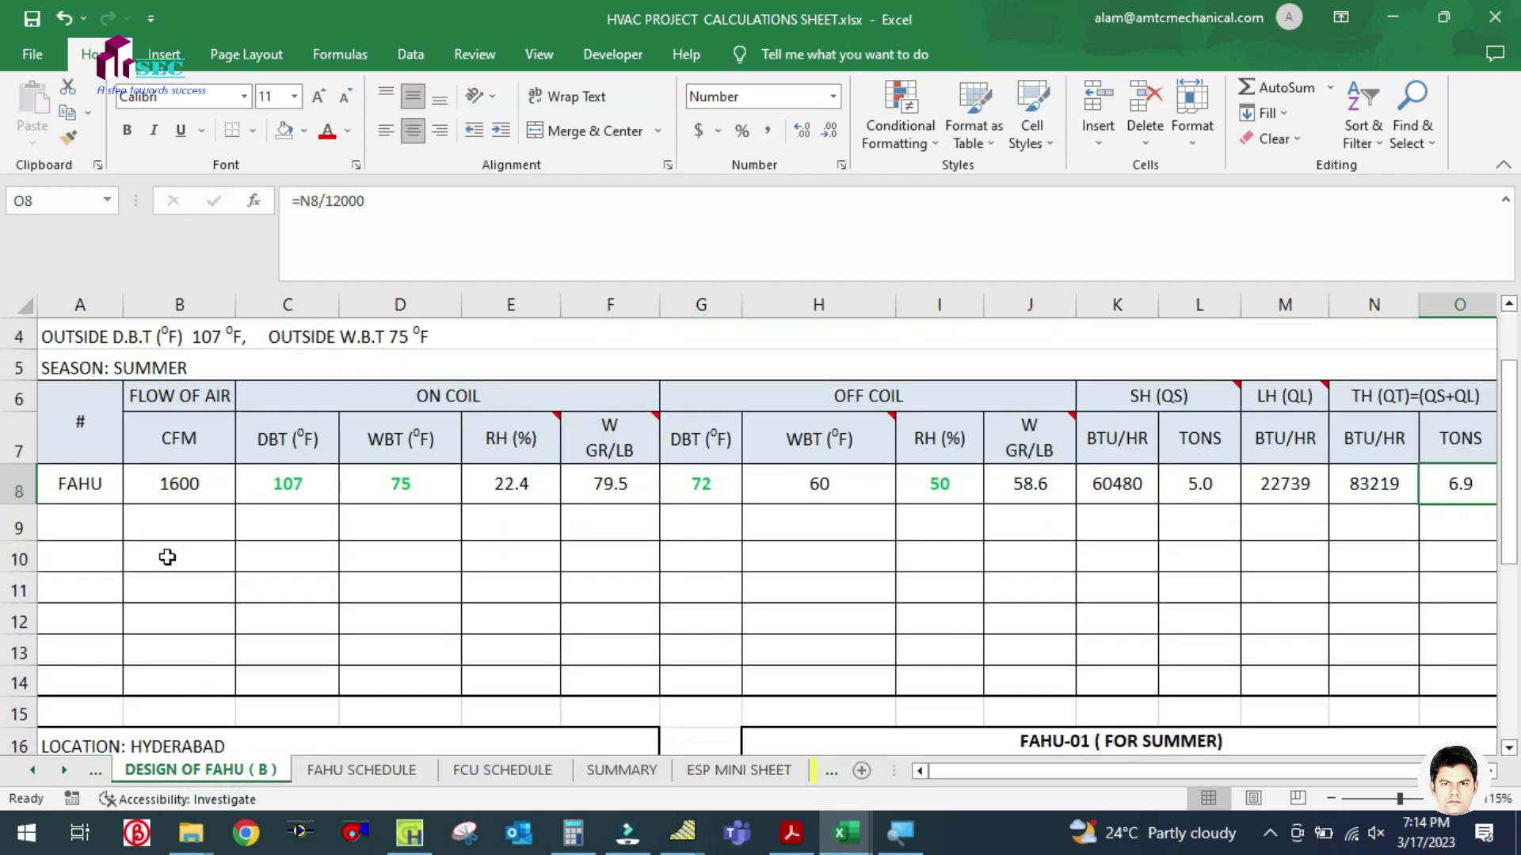
left_click(214, 599)
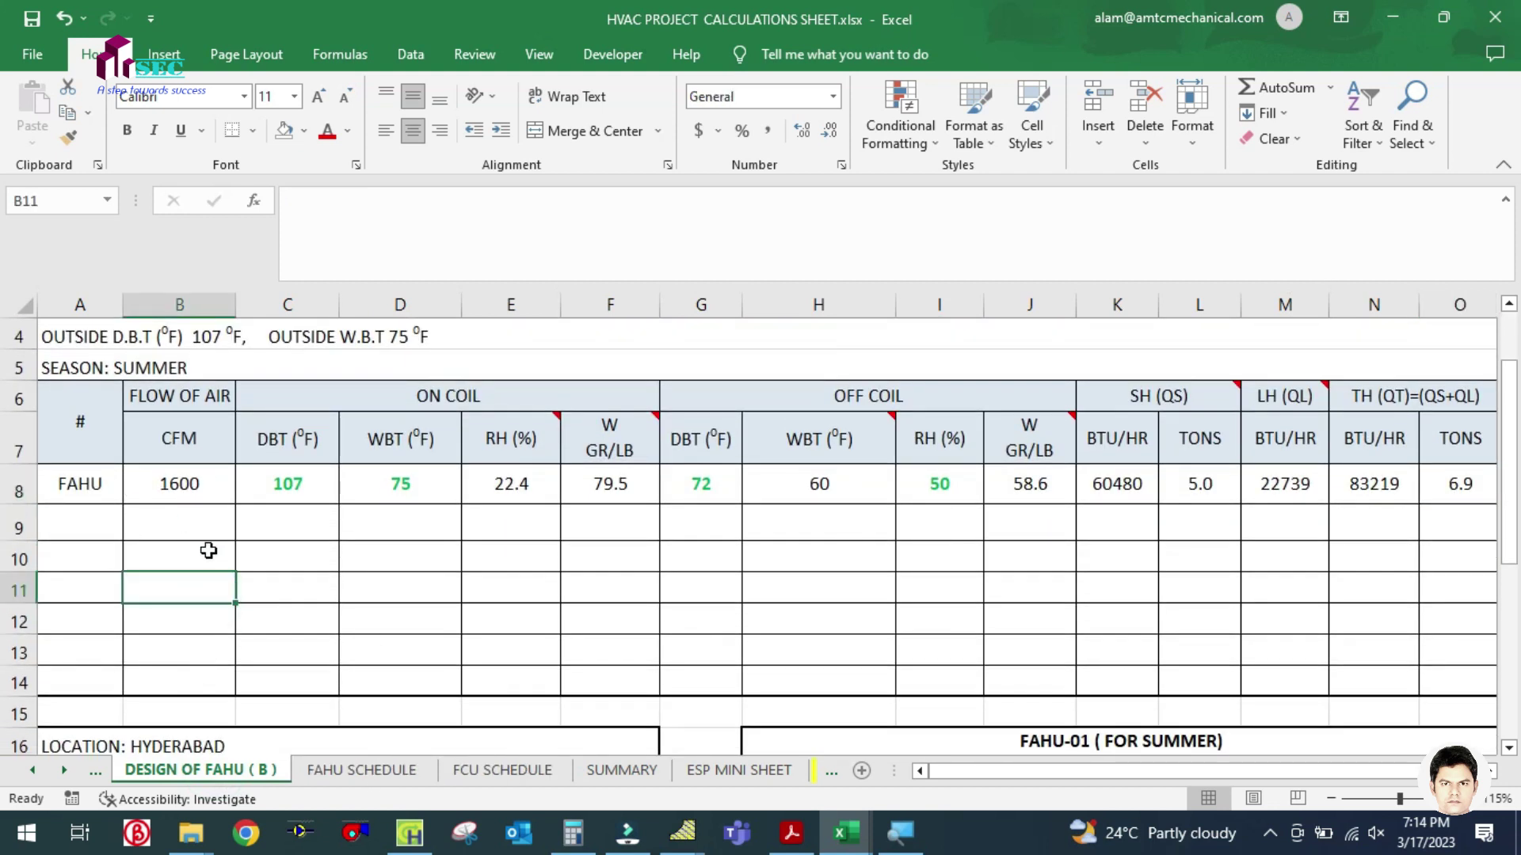
Return to the FAHU SCHEDULE sheet and enter 2BHK VILLA as the REF. for row 1 of the schedule
left_click(373, 773)
left_click(222, 629)
left_click(129, 533)
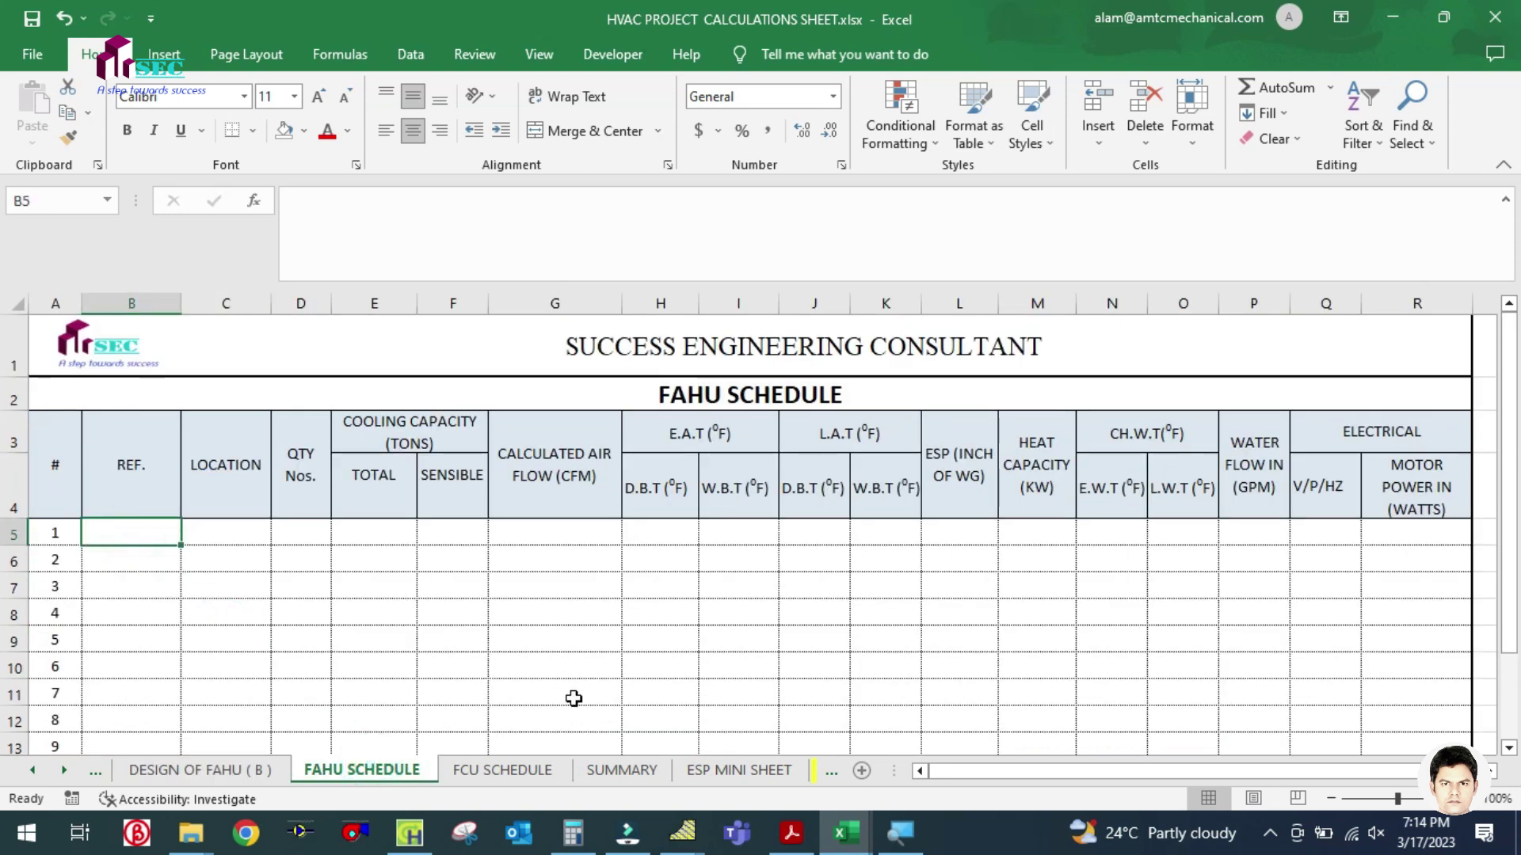
type("2")
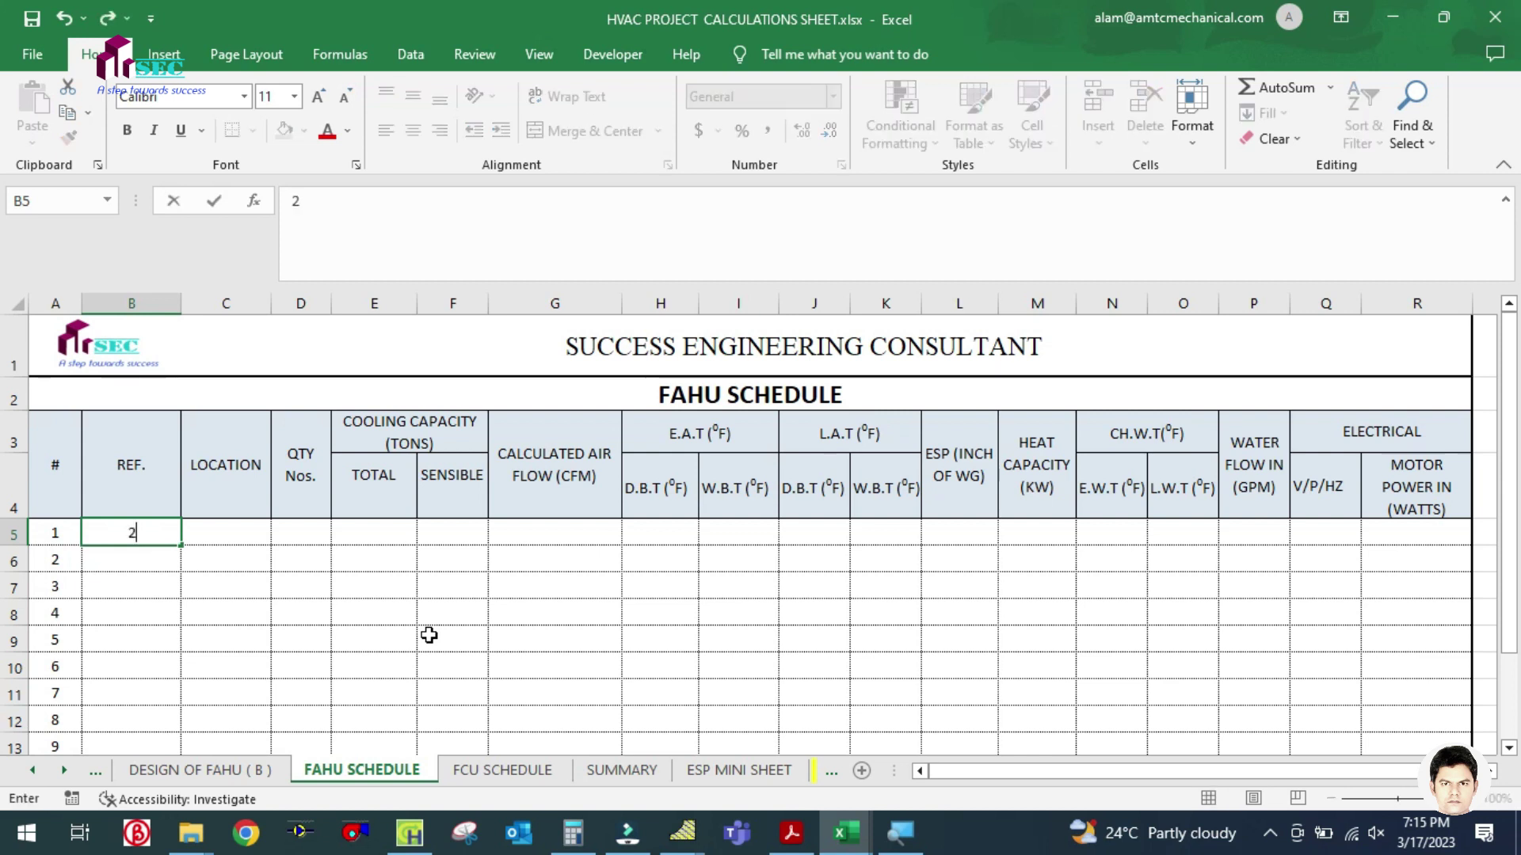
type("BHK VILLA")
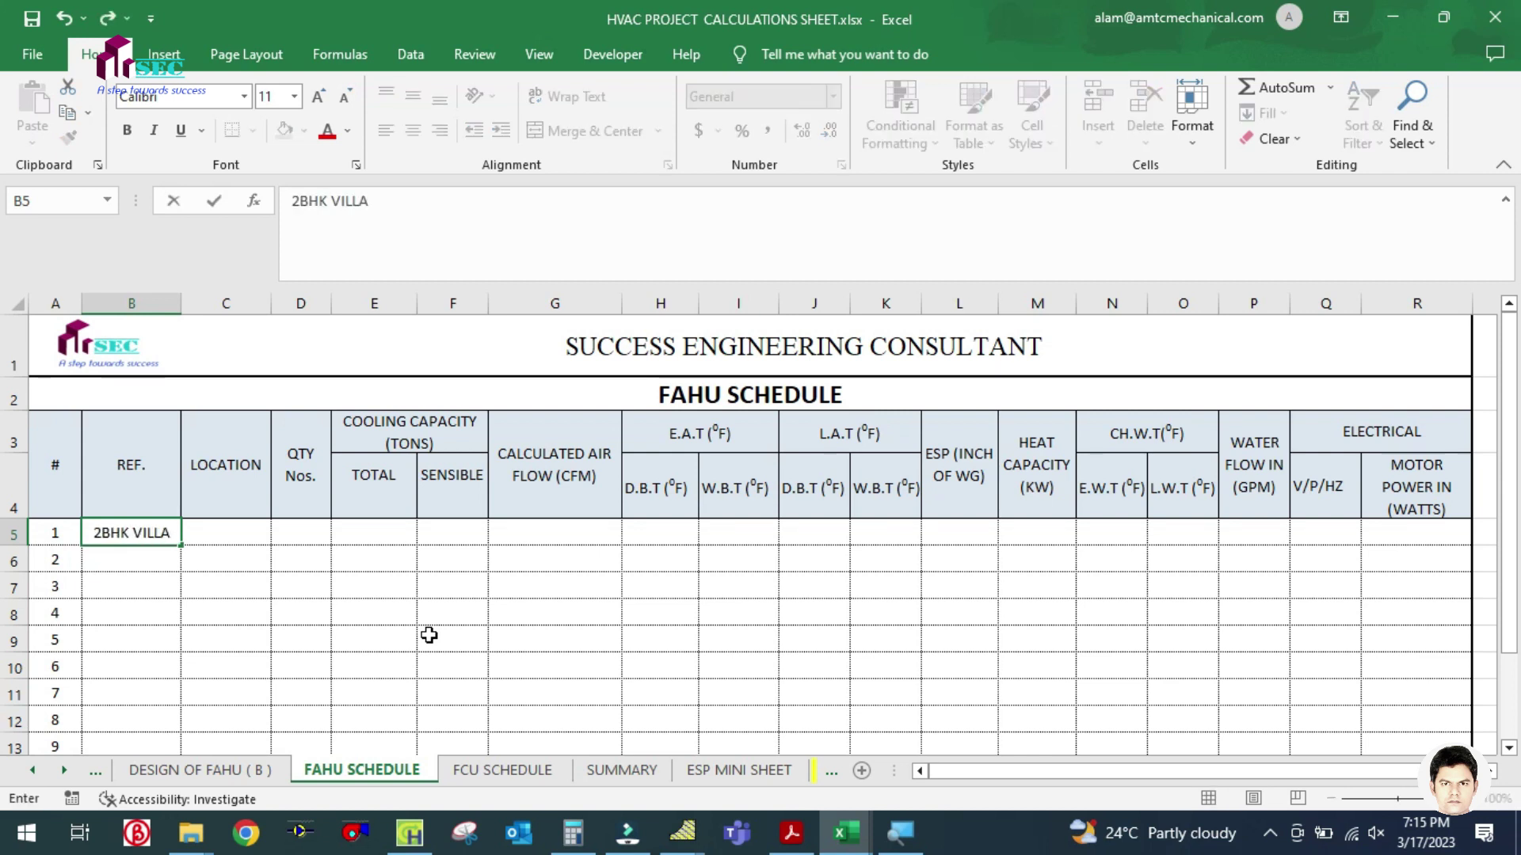
left_click(428, 635)
Enter GF as the location and 1 as the quantity for the 2BHK VILLA unit
left_click(229, 530)
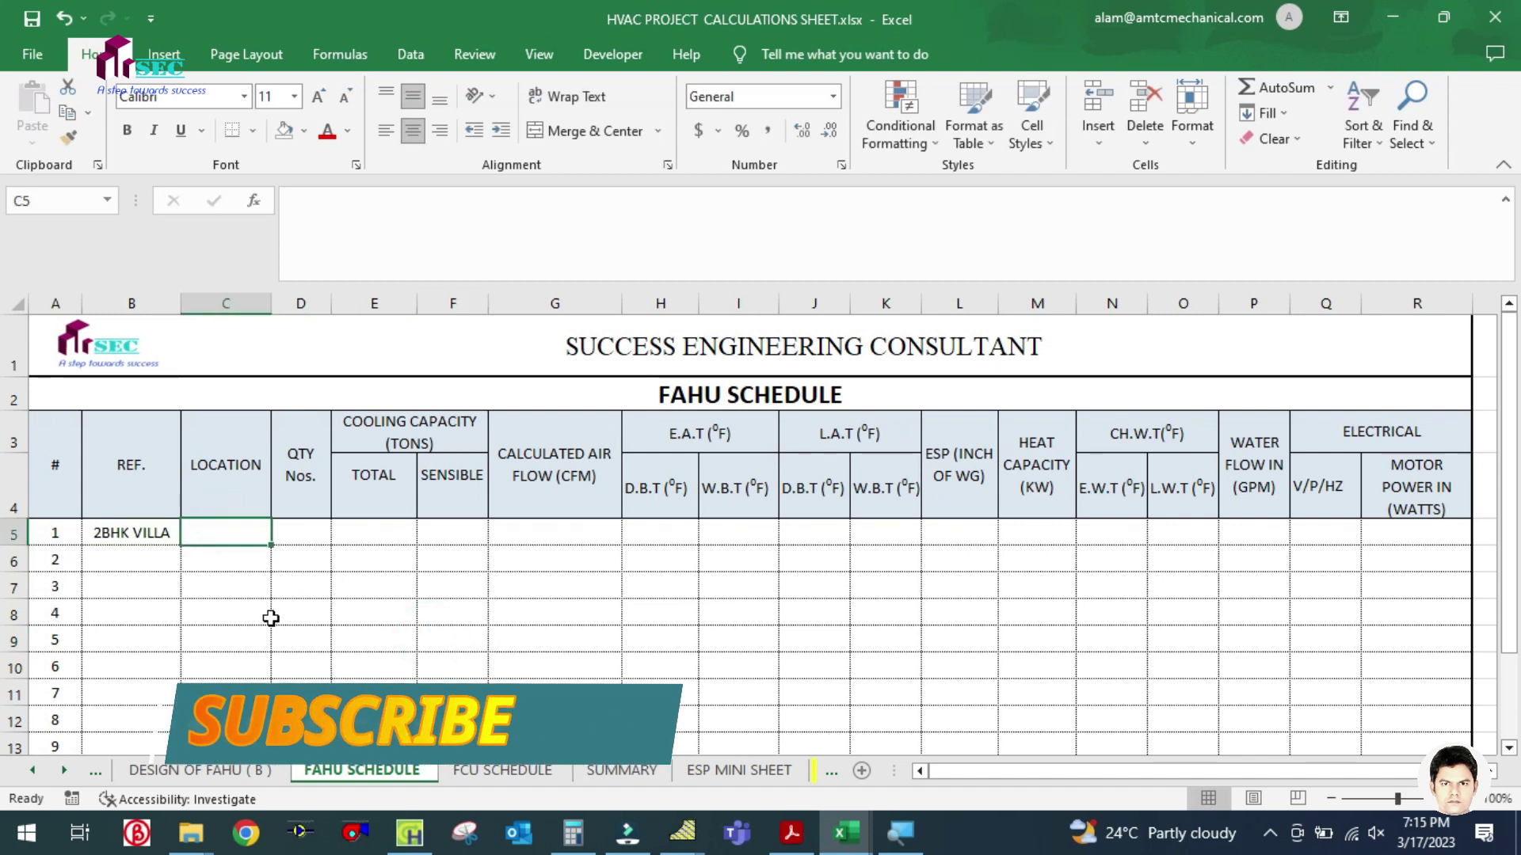
type("G")
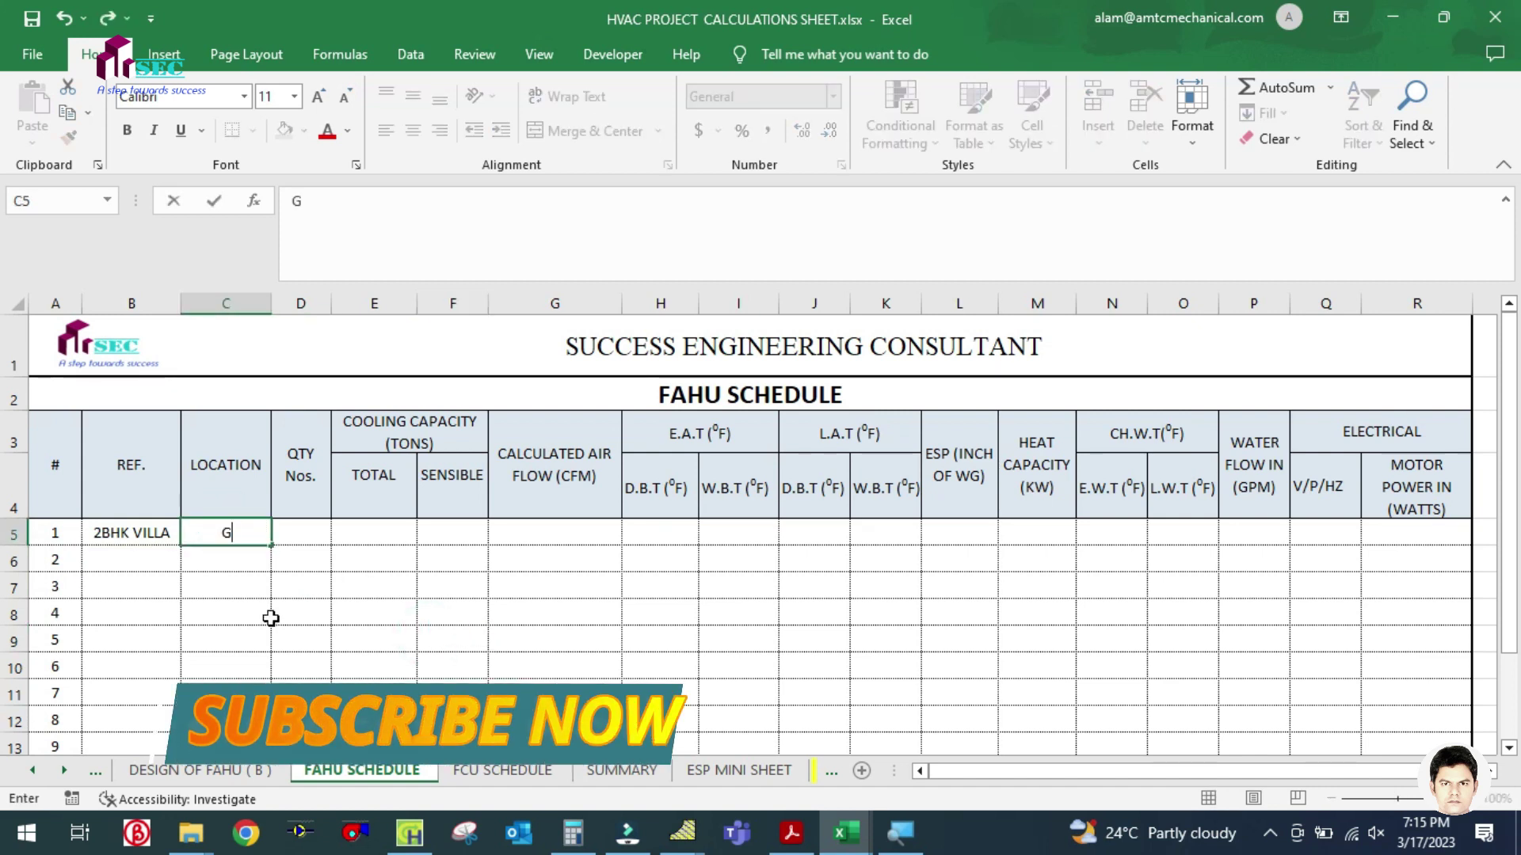
left_click(271, 617)
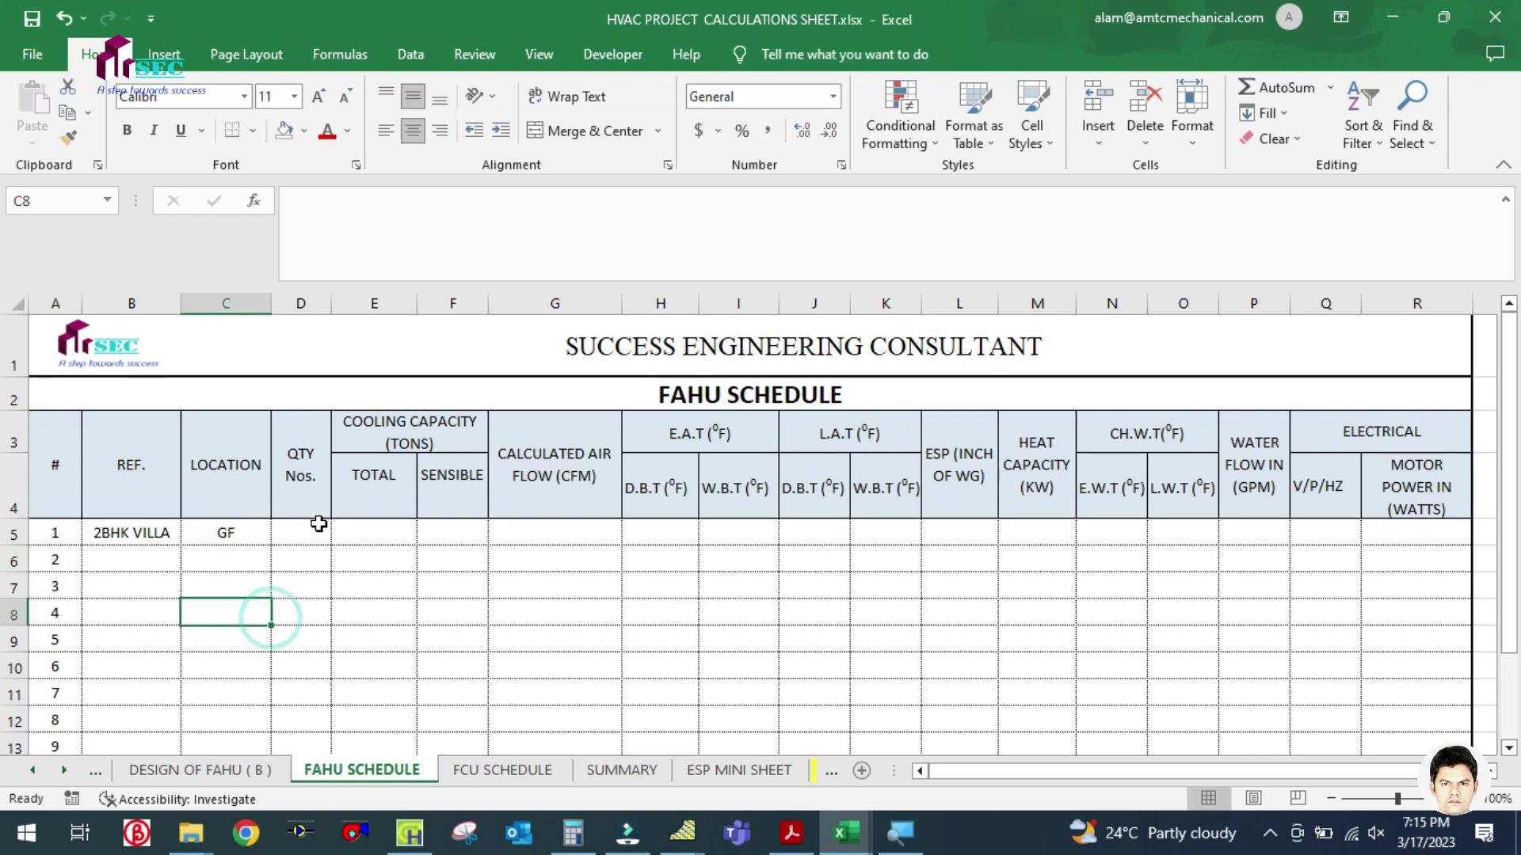
left_click(312, 530)
type("1")
left_click(383, 635)
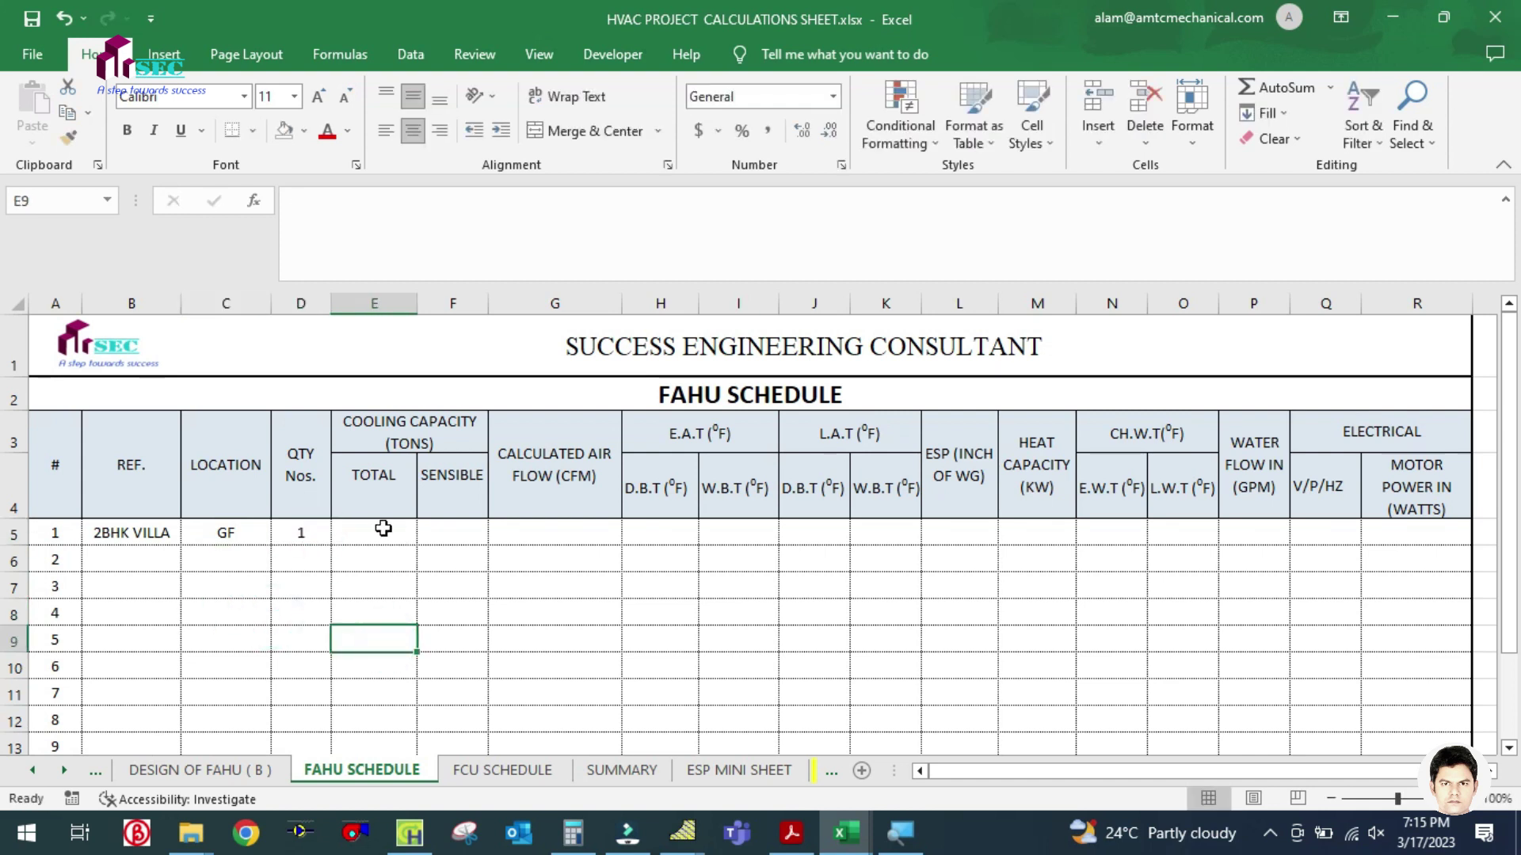
Look up the total cooling tons on the DESIGN OF FAHU ( B ) sheet and enter 6.9 as the villa unit's total capacity
left_click(383, 529)
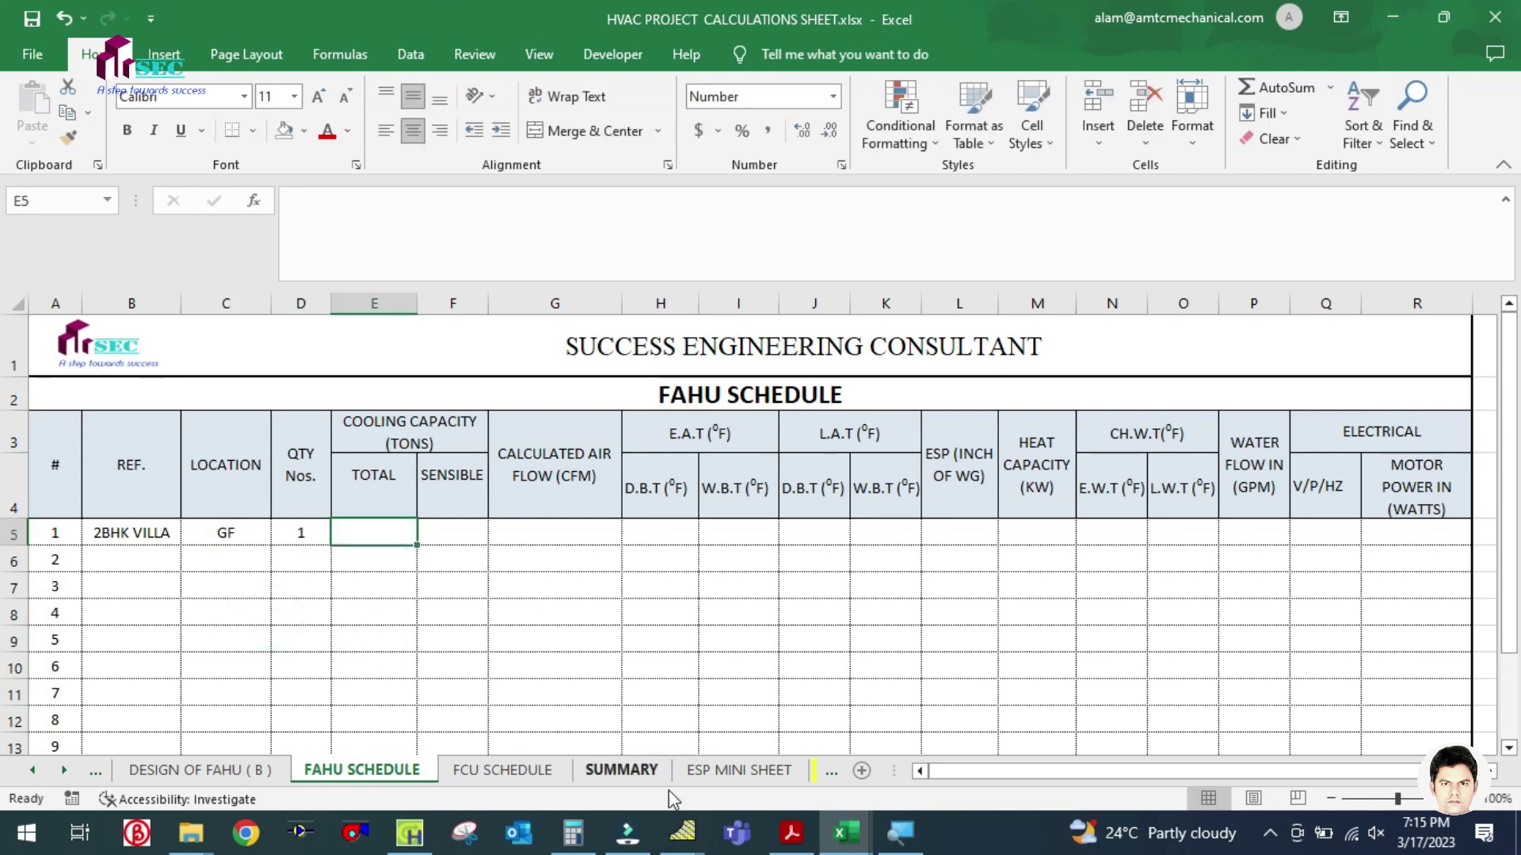
left_click(234, 773)
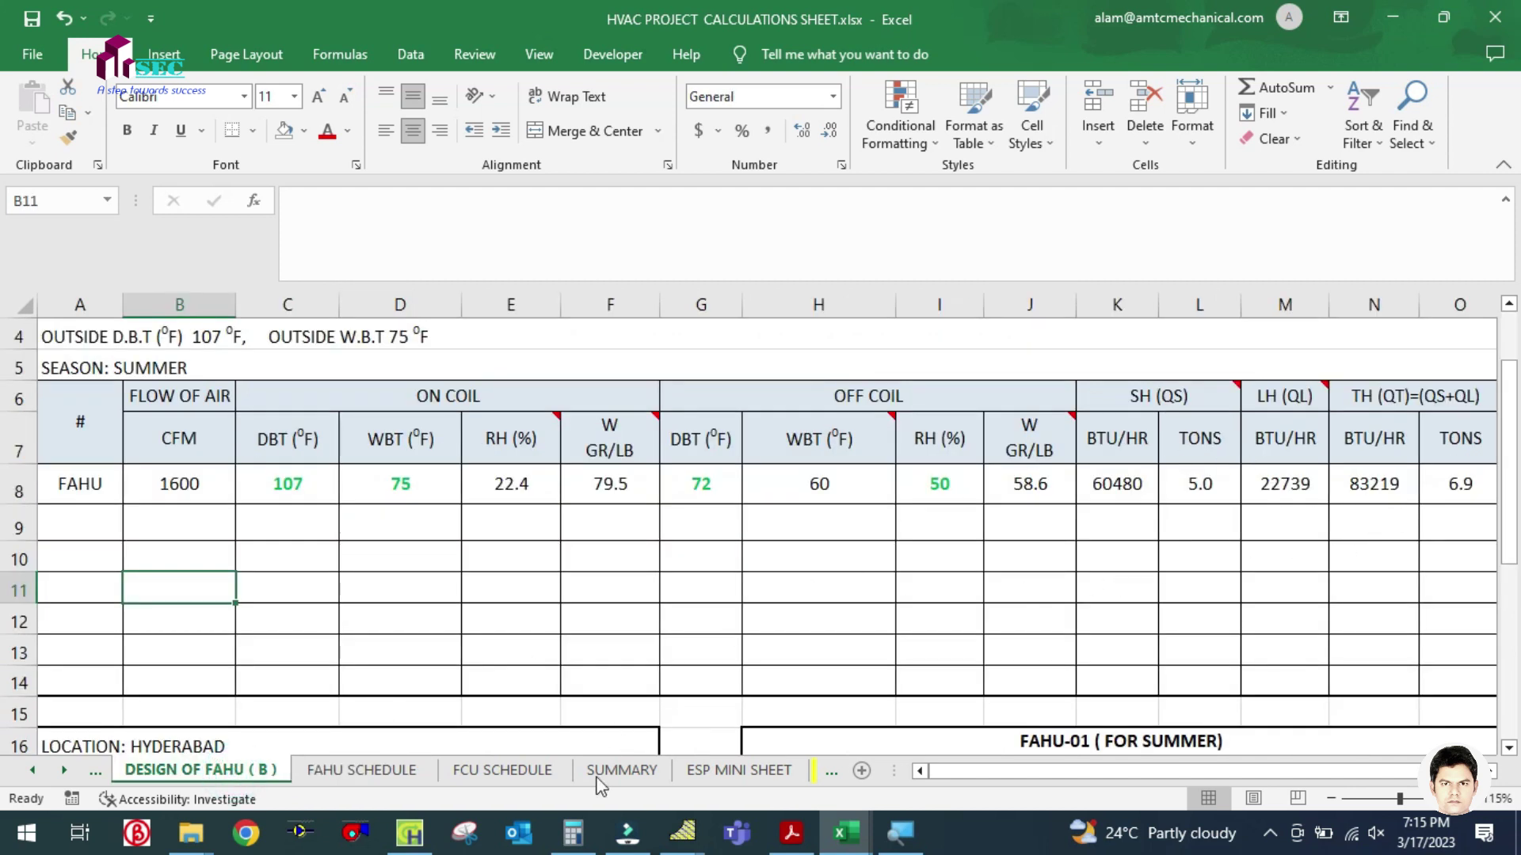
left_click(363, 770)
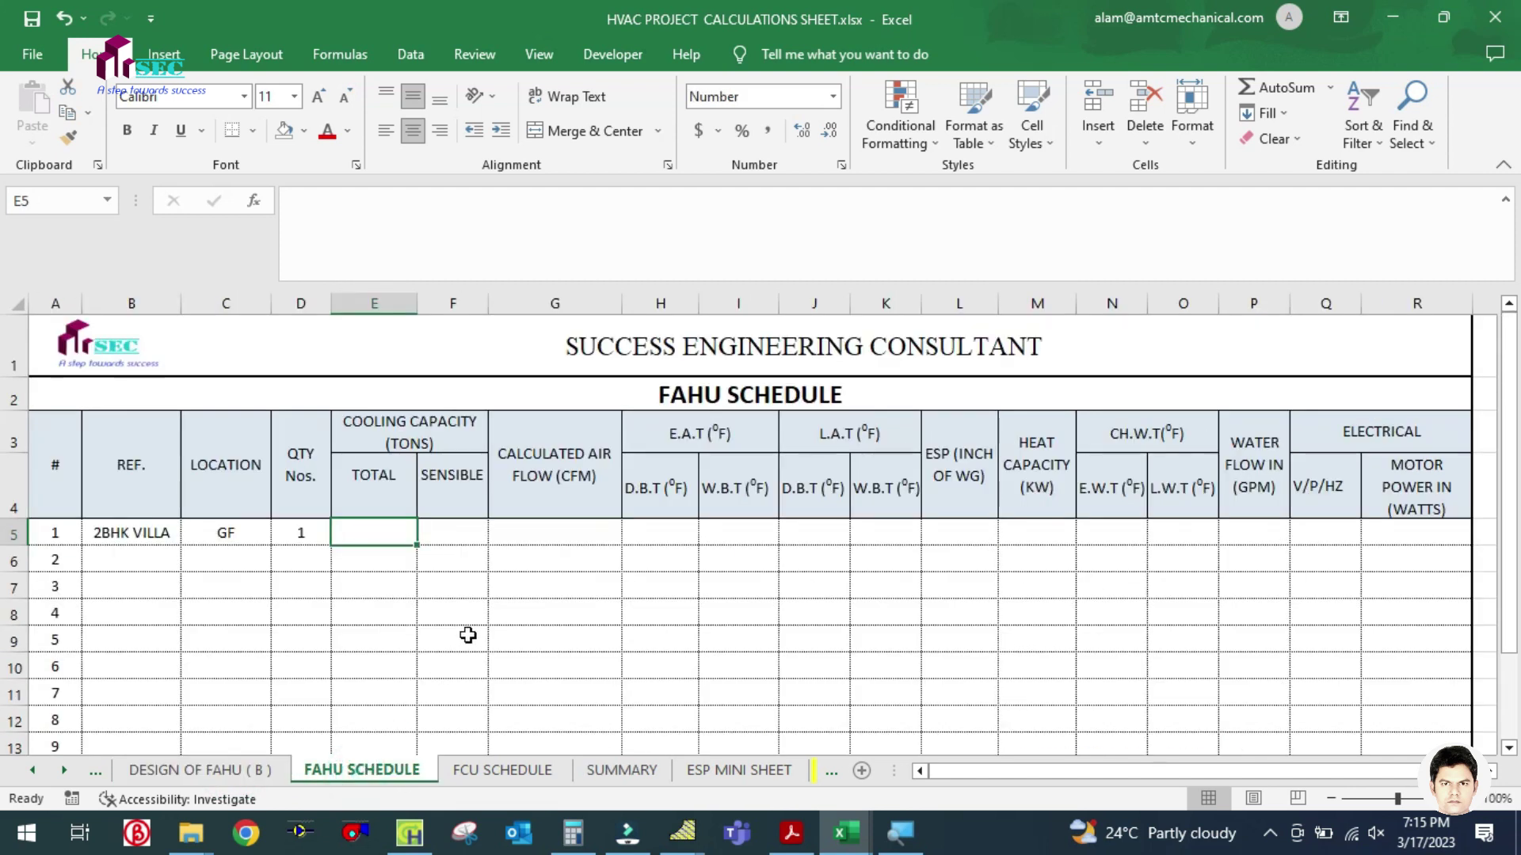
type("6.9")
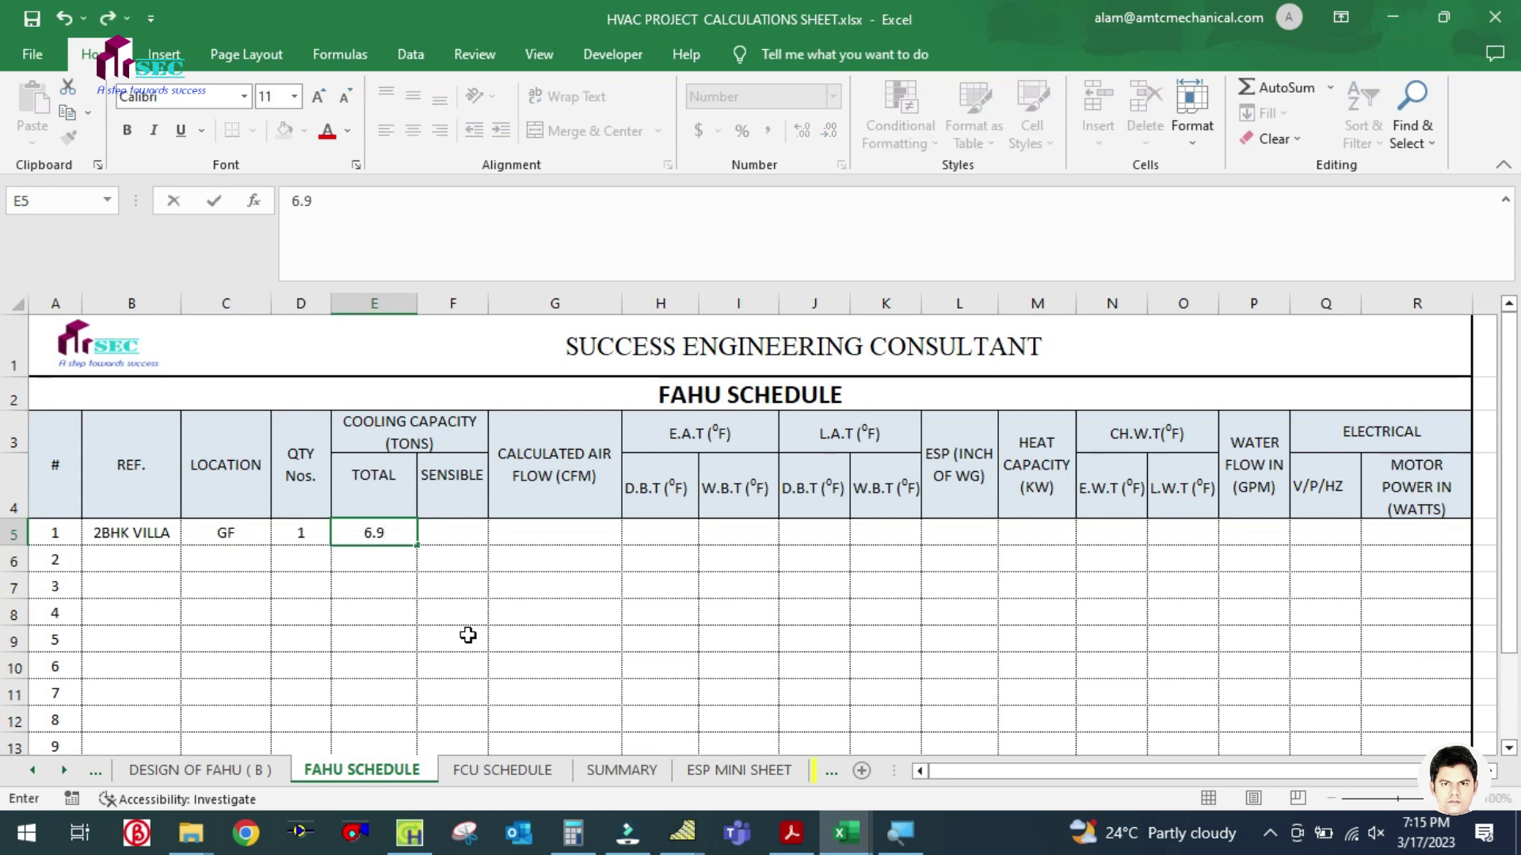
left_click(469, 635)
Check the sensible tons on the DESIGN OF FAHU ( B ) sheet and enter 5 as the villa unit's sensible cooling capacity
left_click(452, 529)
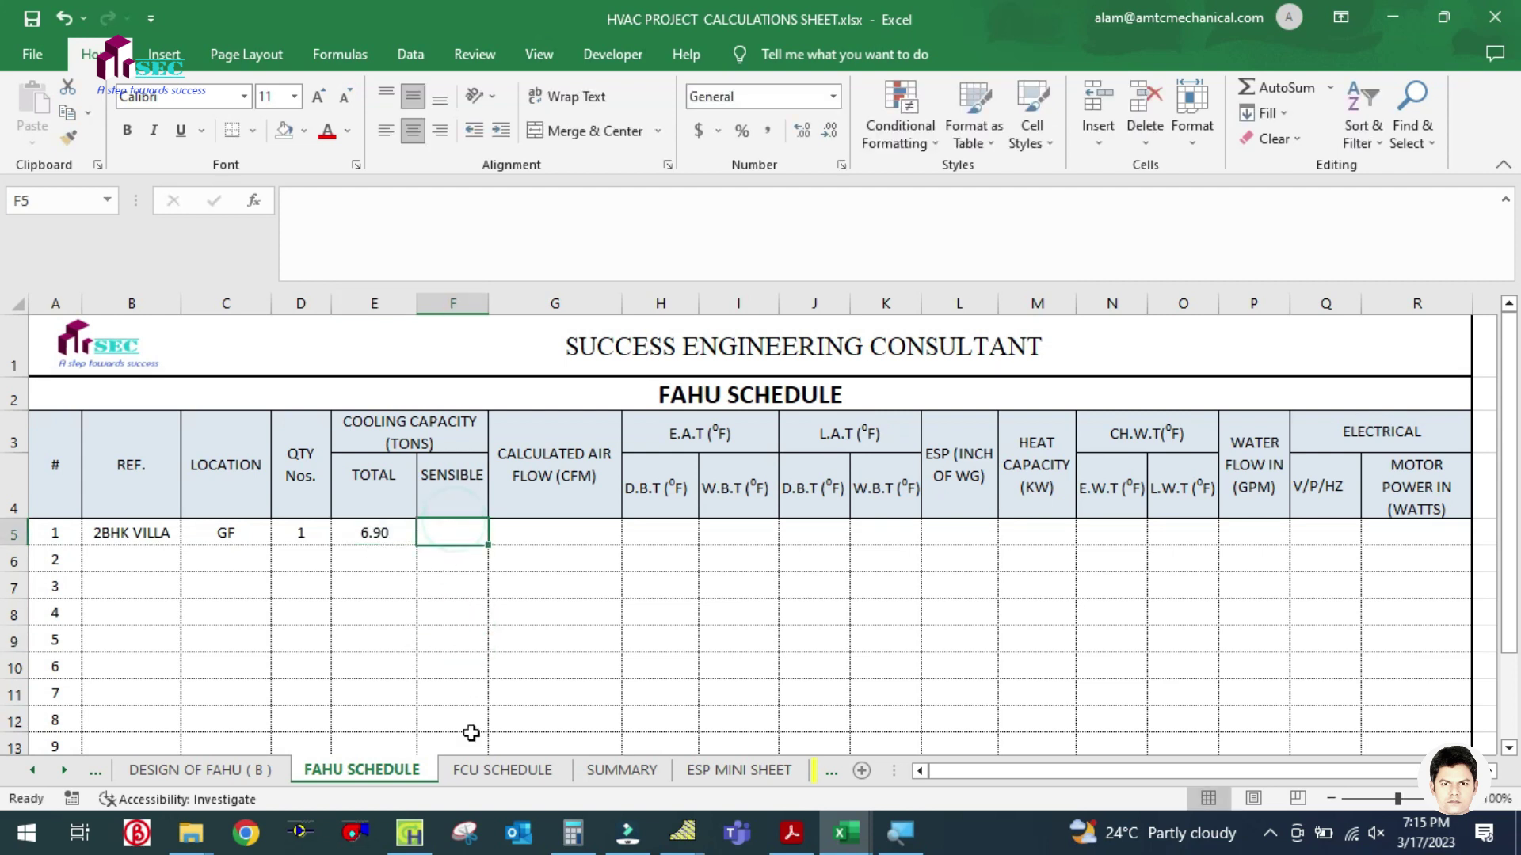
left_click(230, 770)
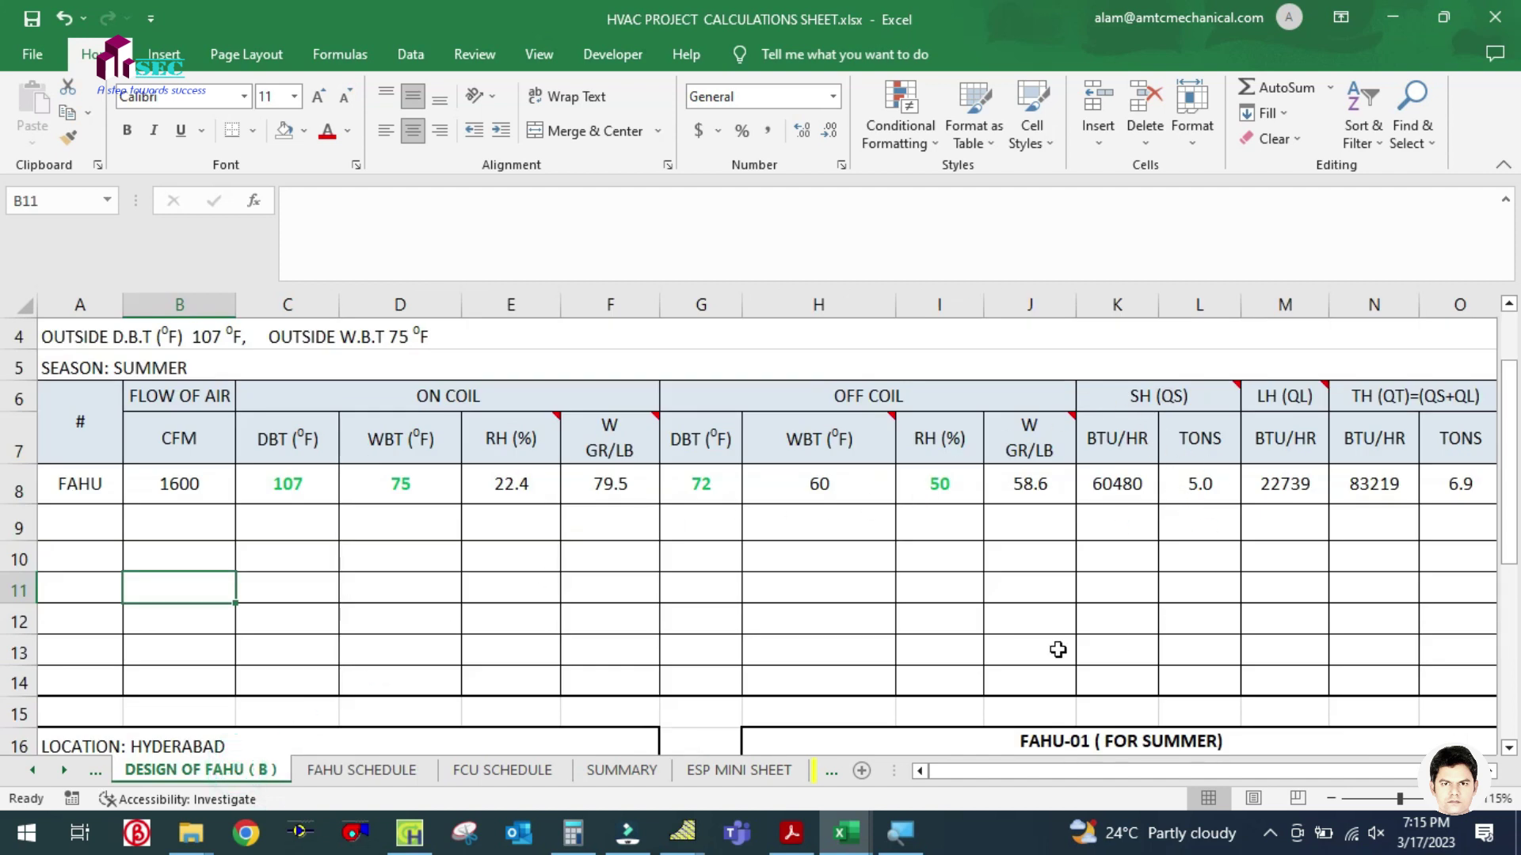
left_click(362, 770)
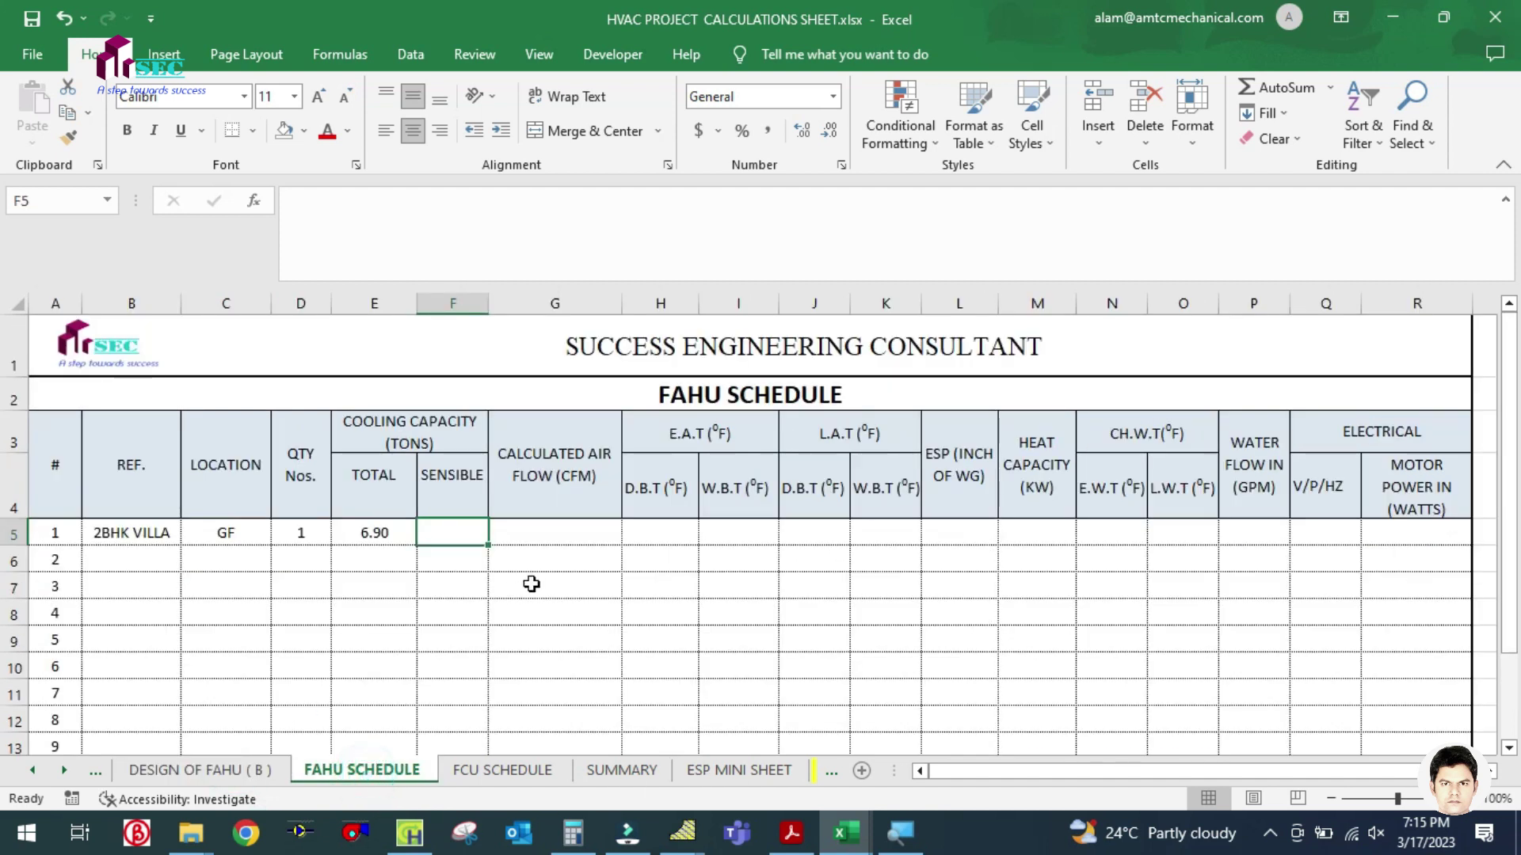
type("5")
left_click(539, 631)
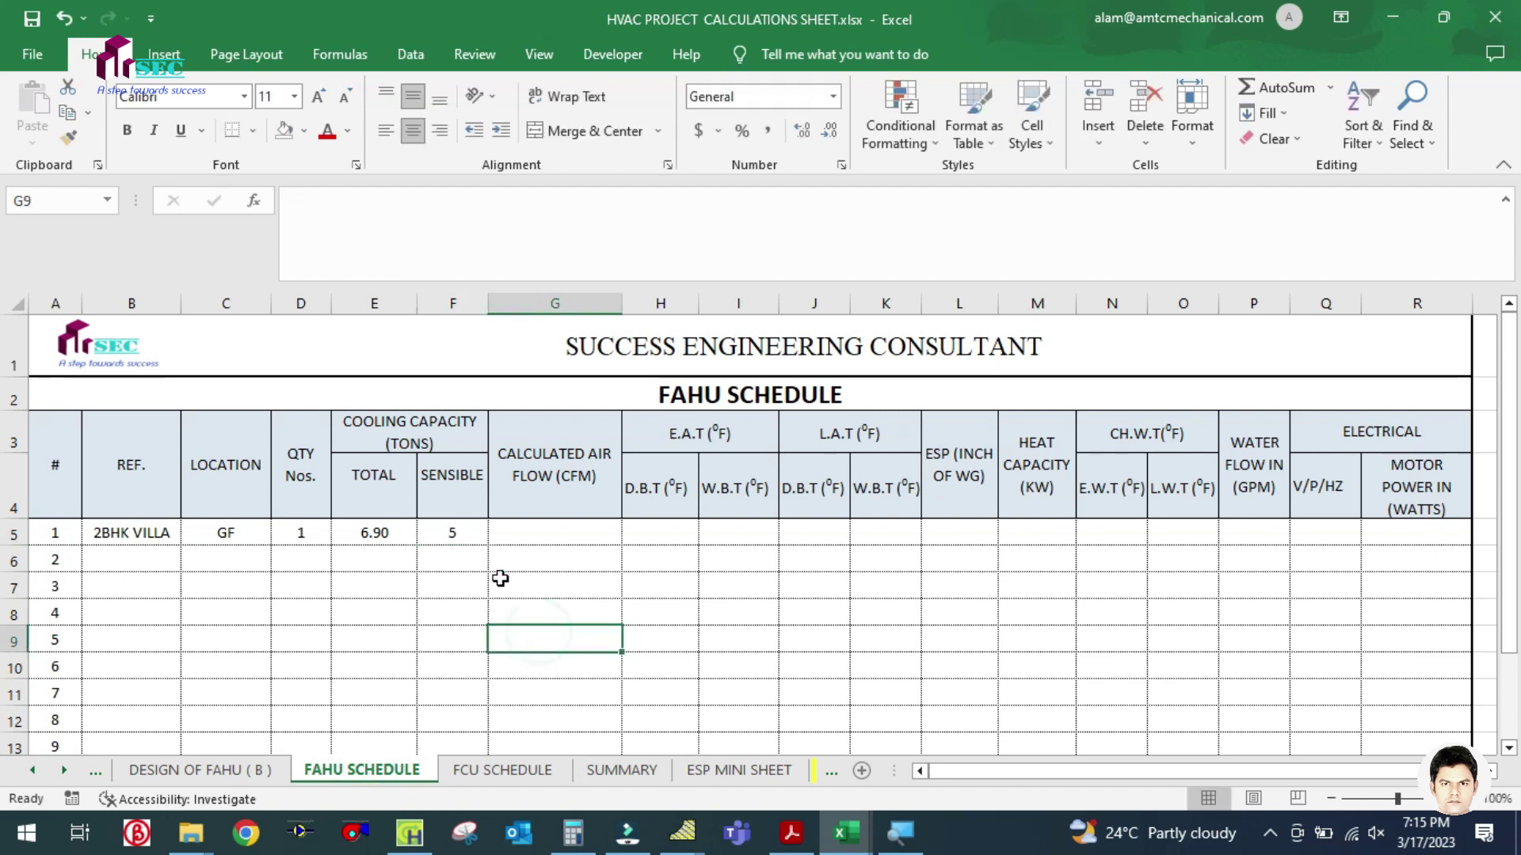
Enter 1600 CFM as the calculated air flow for the 2BHK VILLA unit
left_click(529, 536)
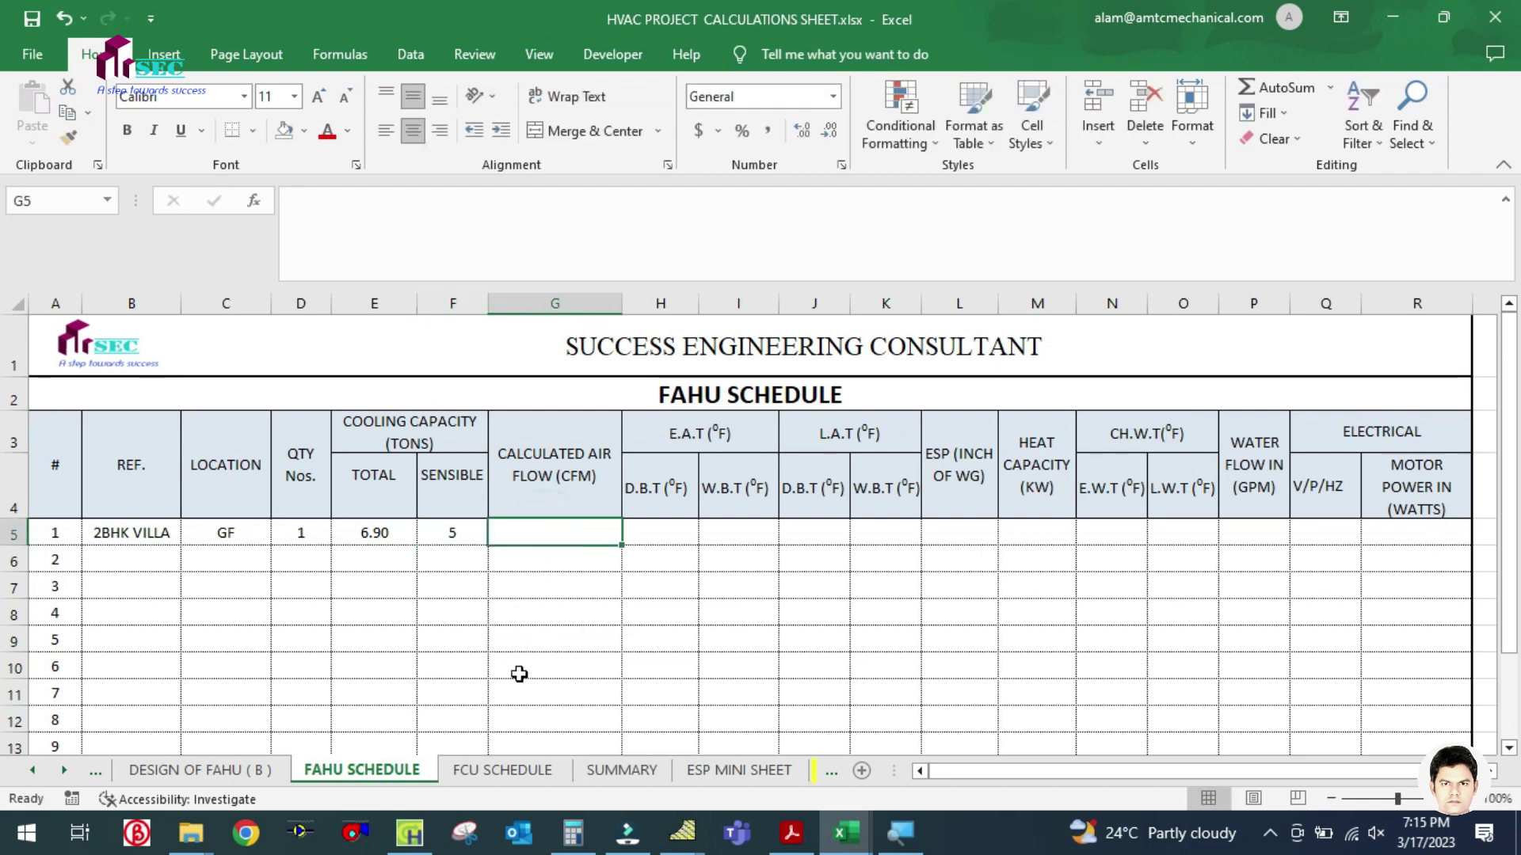
type("1600")
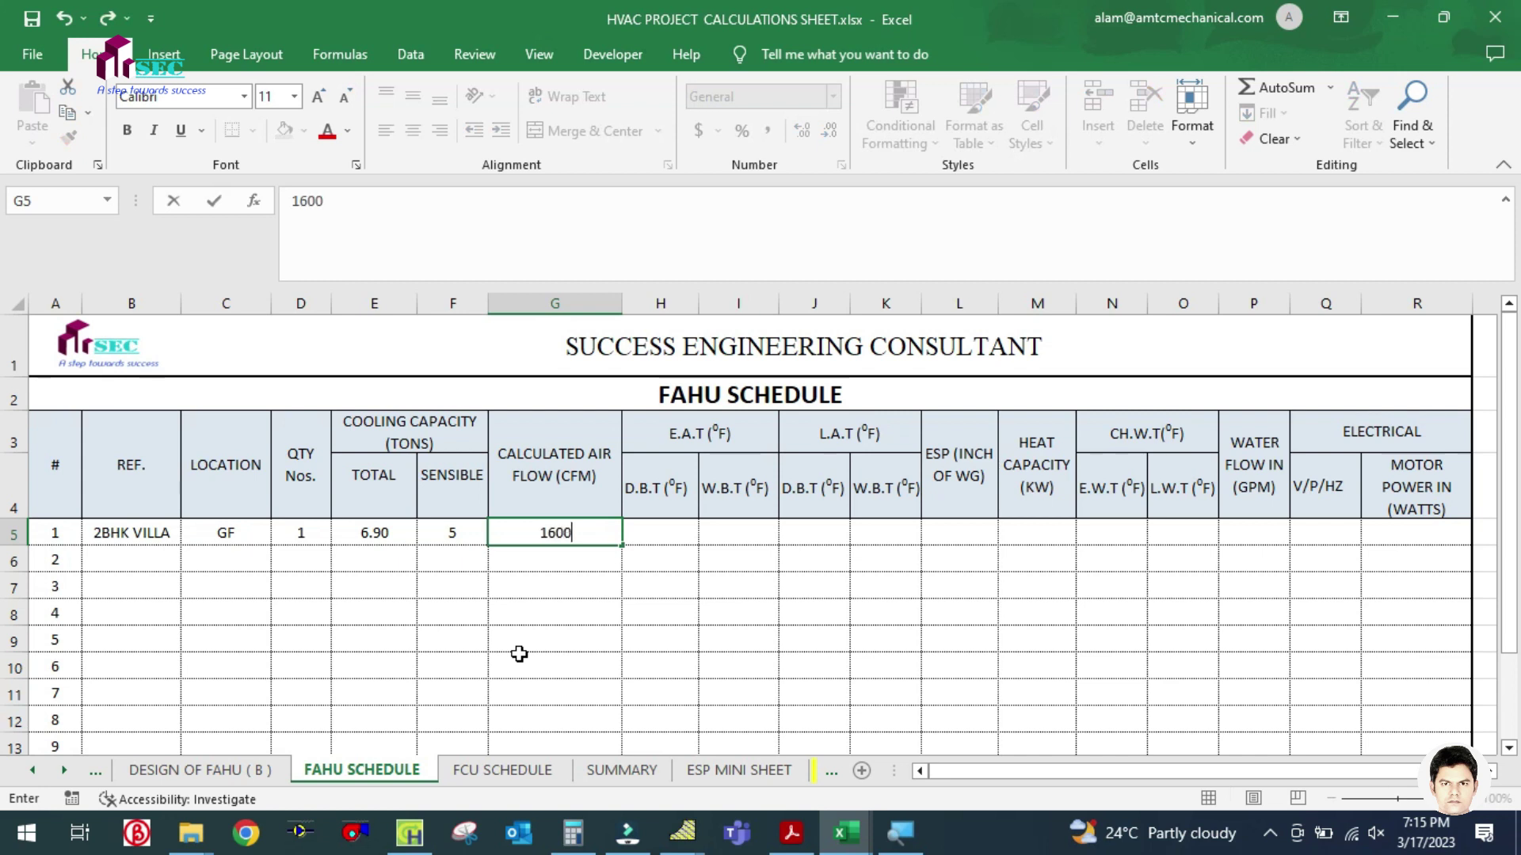
left_click(519, 654)
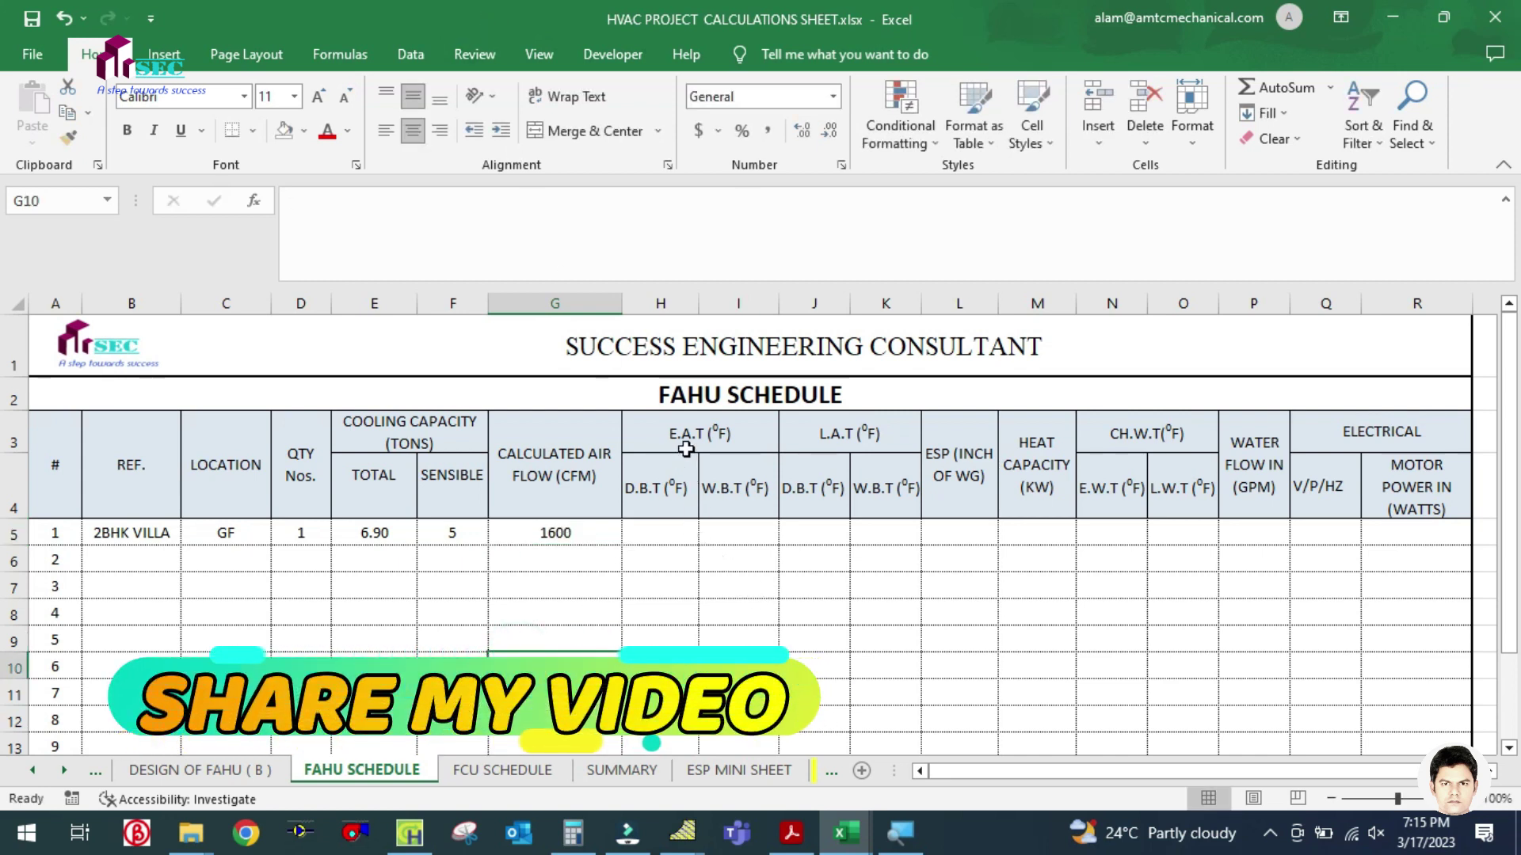
Look up the on-coil dry-bulb temperature on the DESIGN OF FAHU ( B ) sheet and enter 107 as the unit's E.A.T dry bulb
left_click(661, 537)
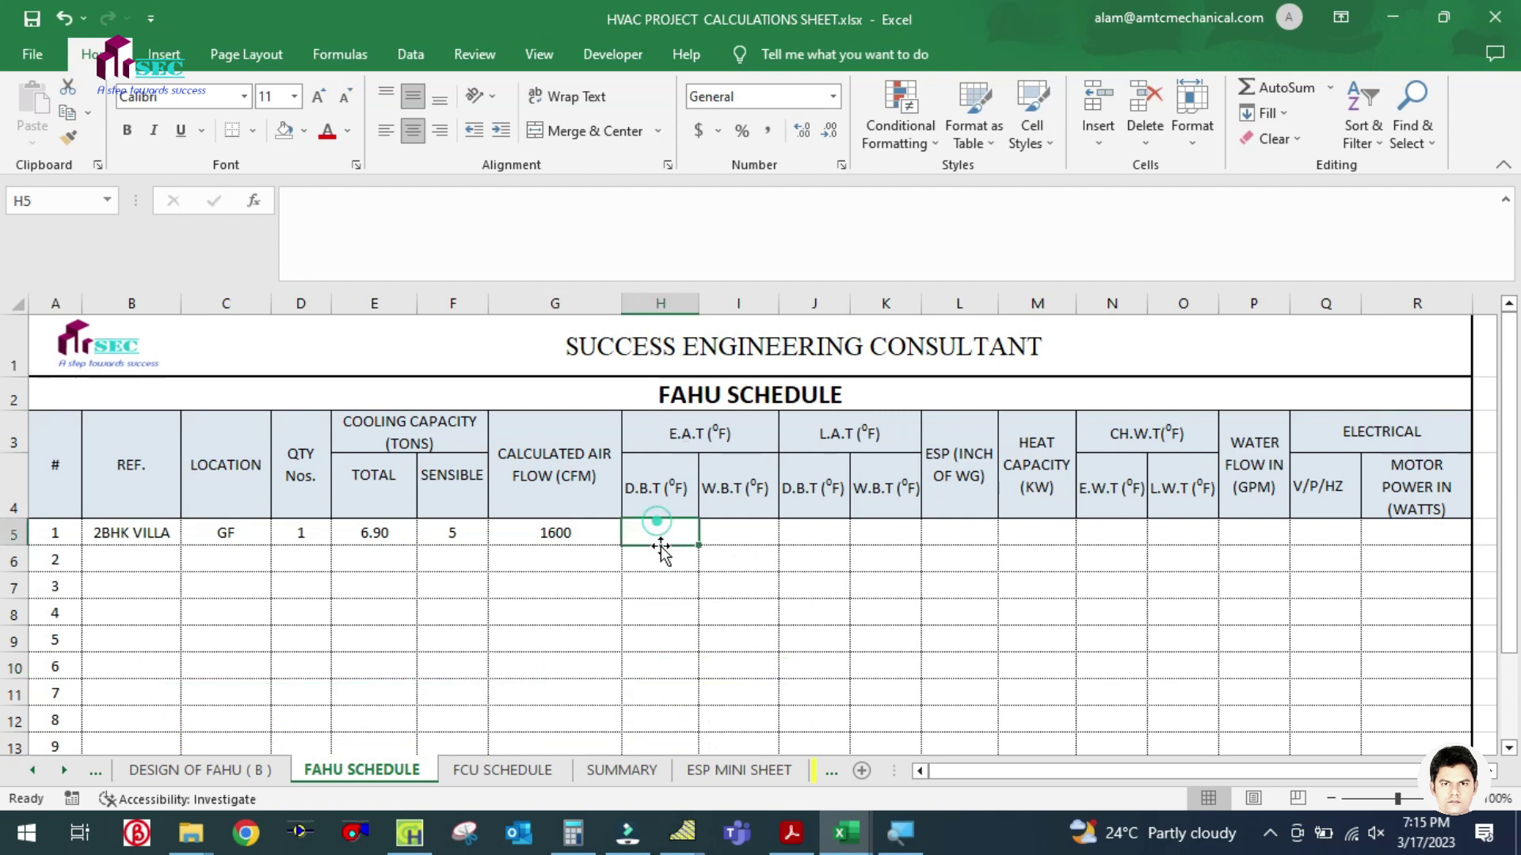
left_click(243, 772)
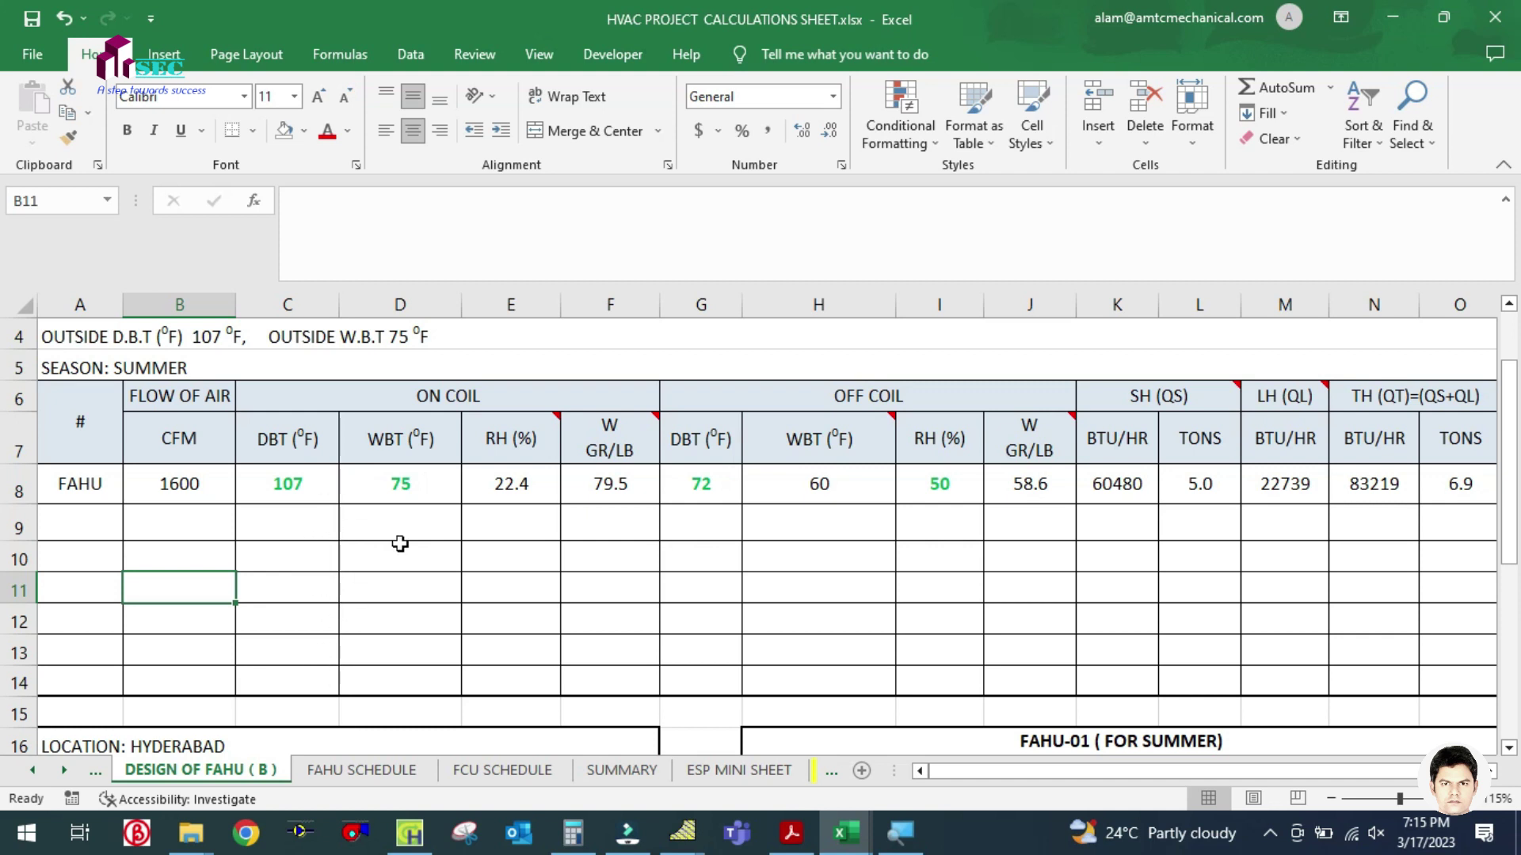
left_click(343, 773)
type("107")
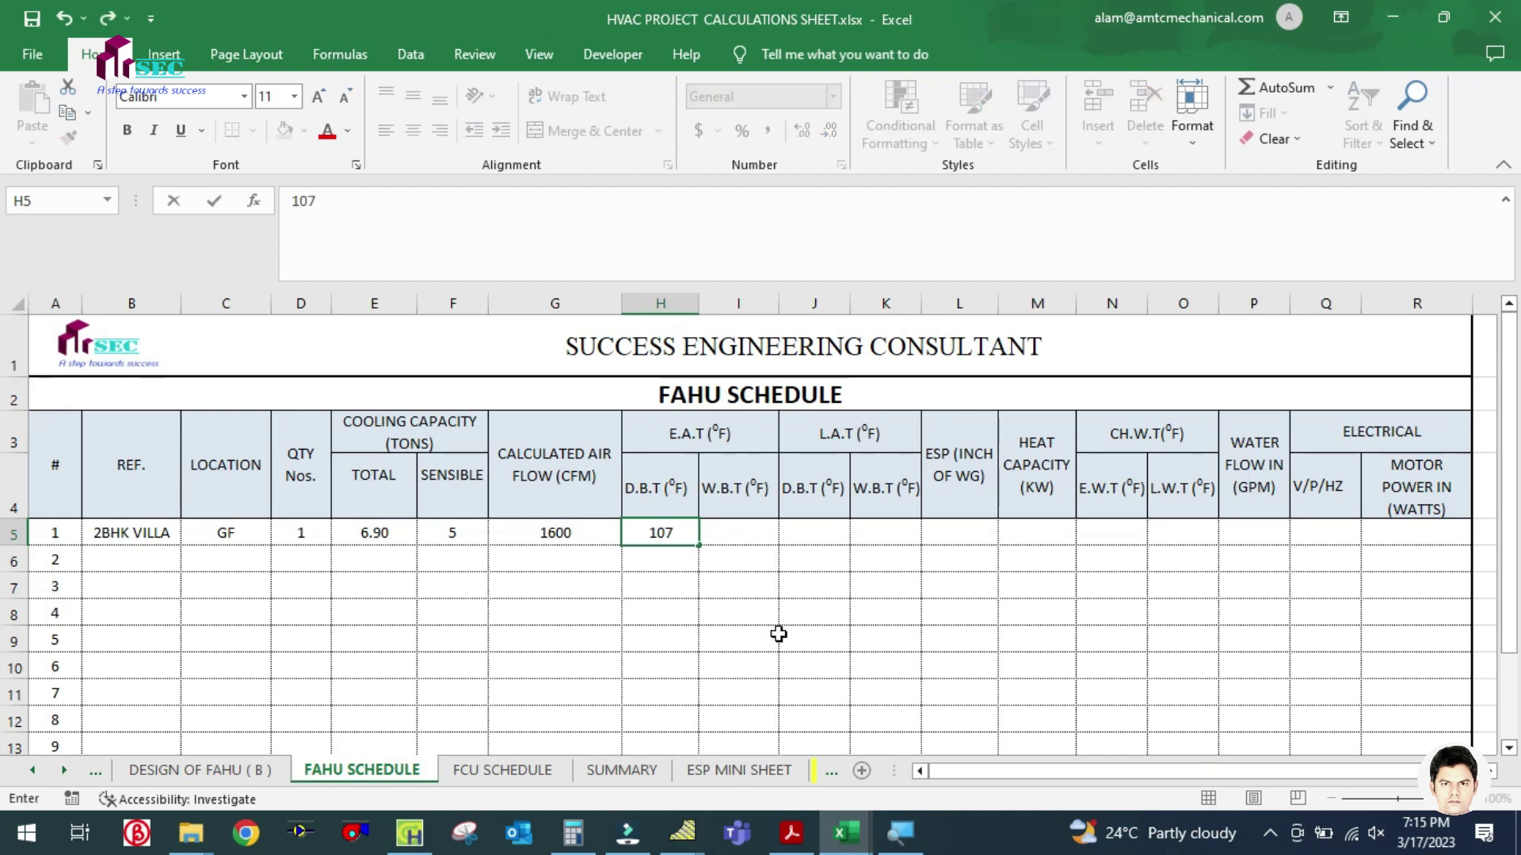
key("Tab")
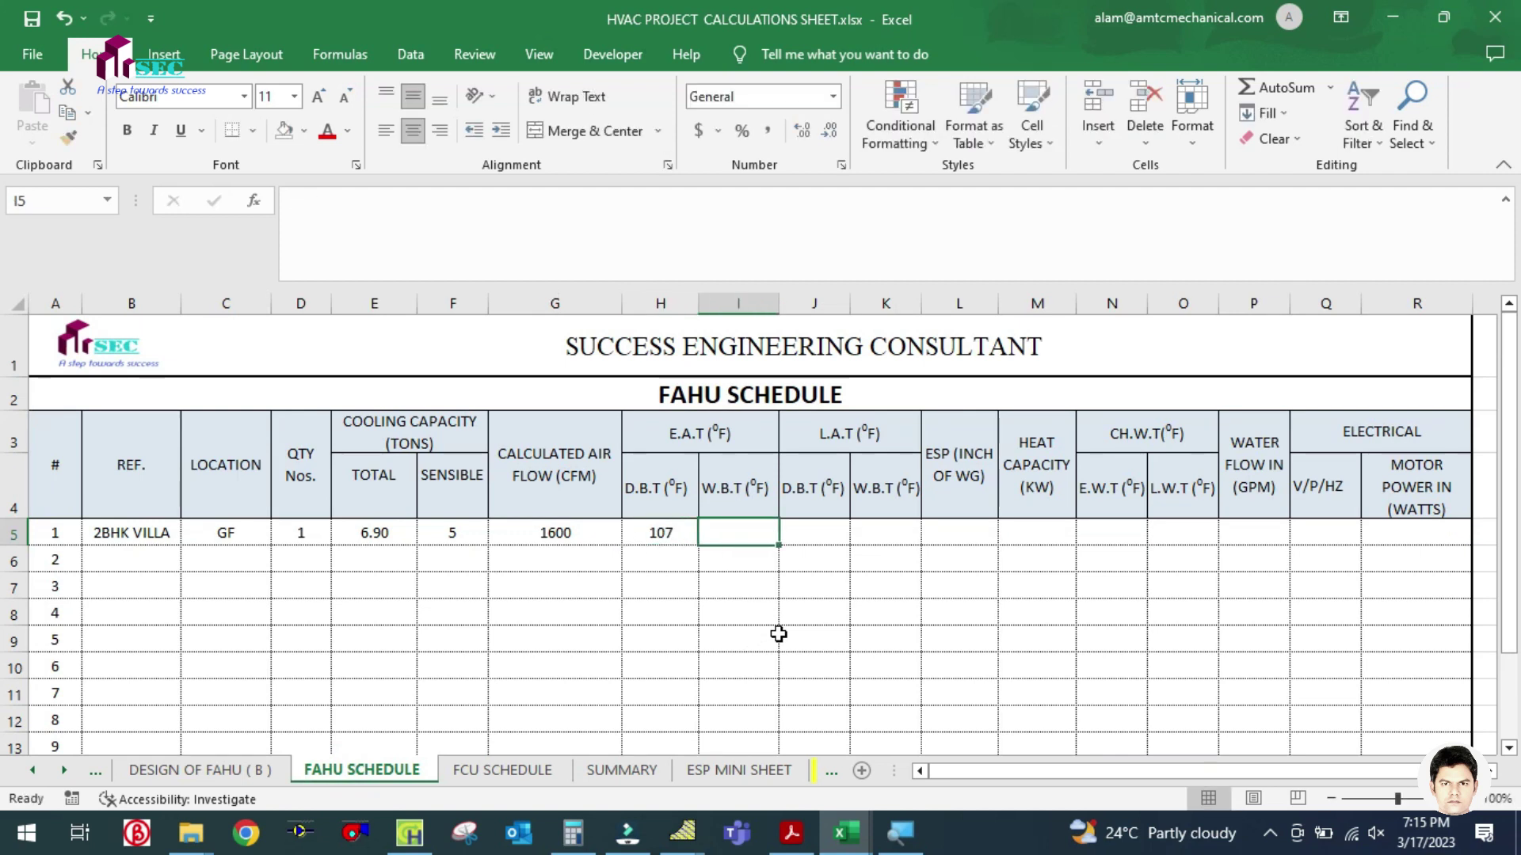
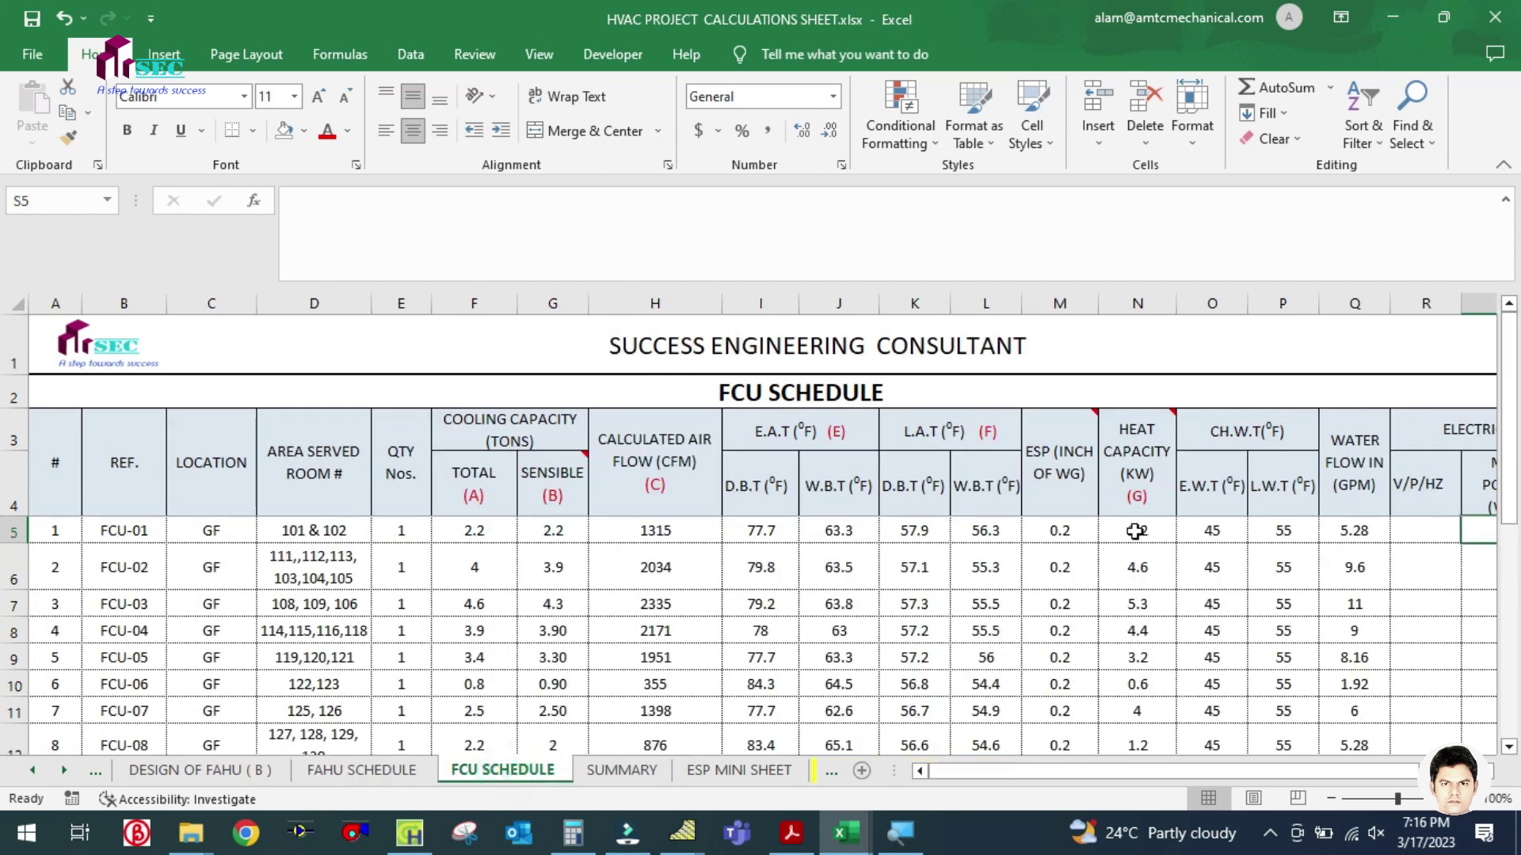
Check the heat capacity column's note and FCU-01's heat capacity on the FCU SCHEDULE sheet, and return to the FAHU SCHEDULE sheet
mouse_move(1154, 470)
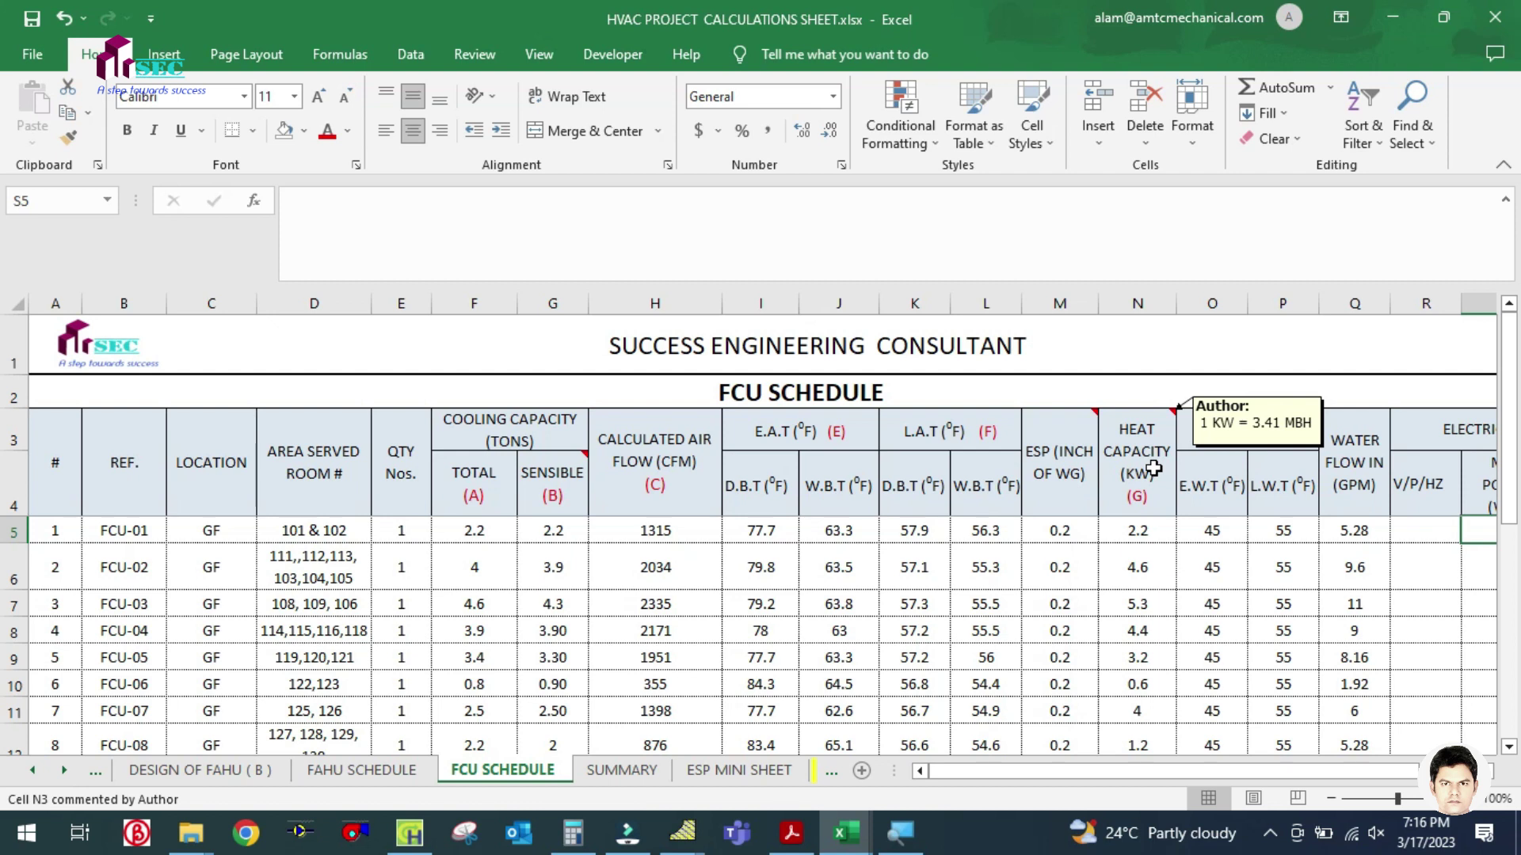
left_click(1129, 532)
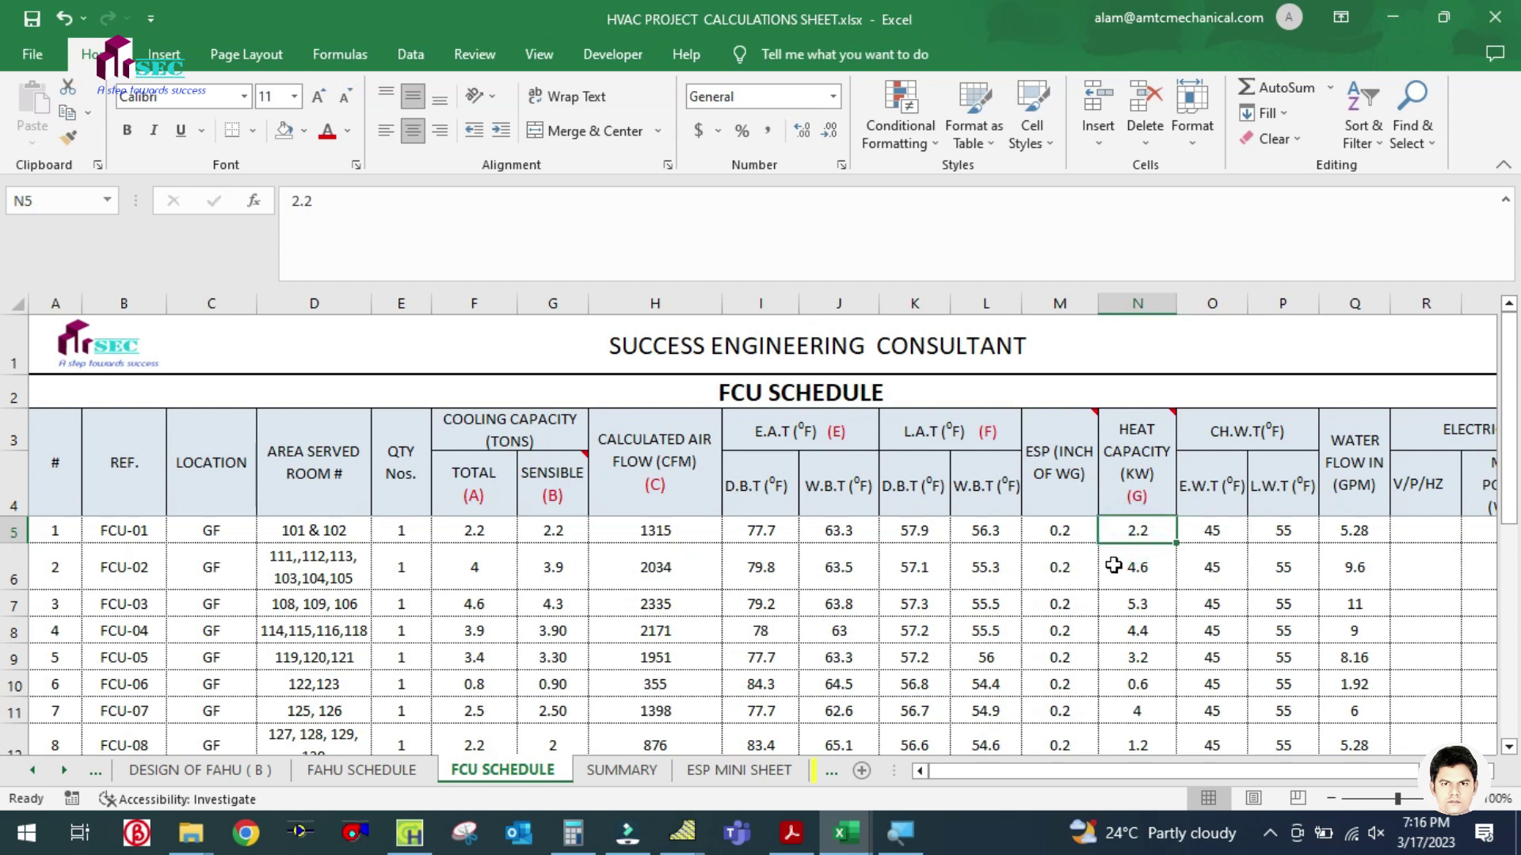
left_click(406, 773)
Examine the chilled water entering and leaving temperature, water flow and V/P/HZ columns for the 2BHK VILLA unit
left_click(1180, 584)
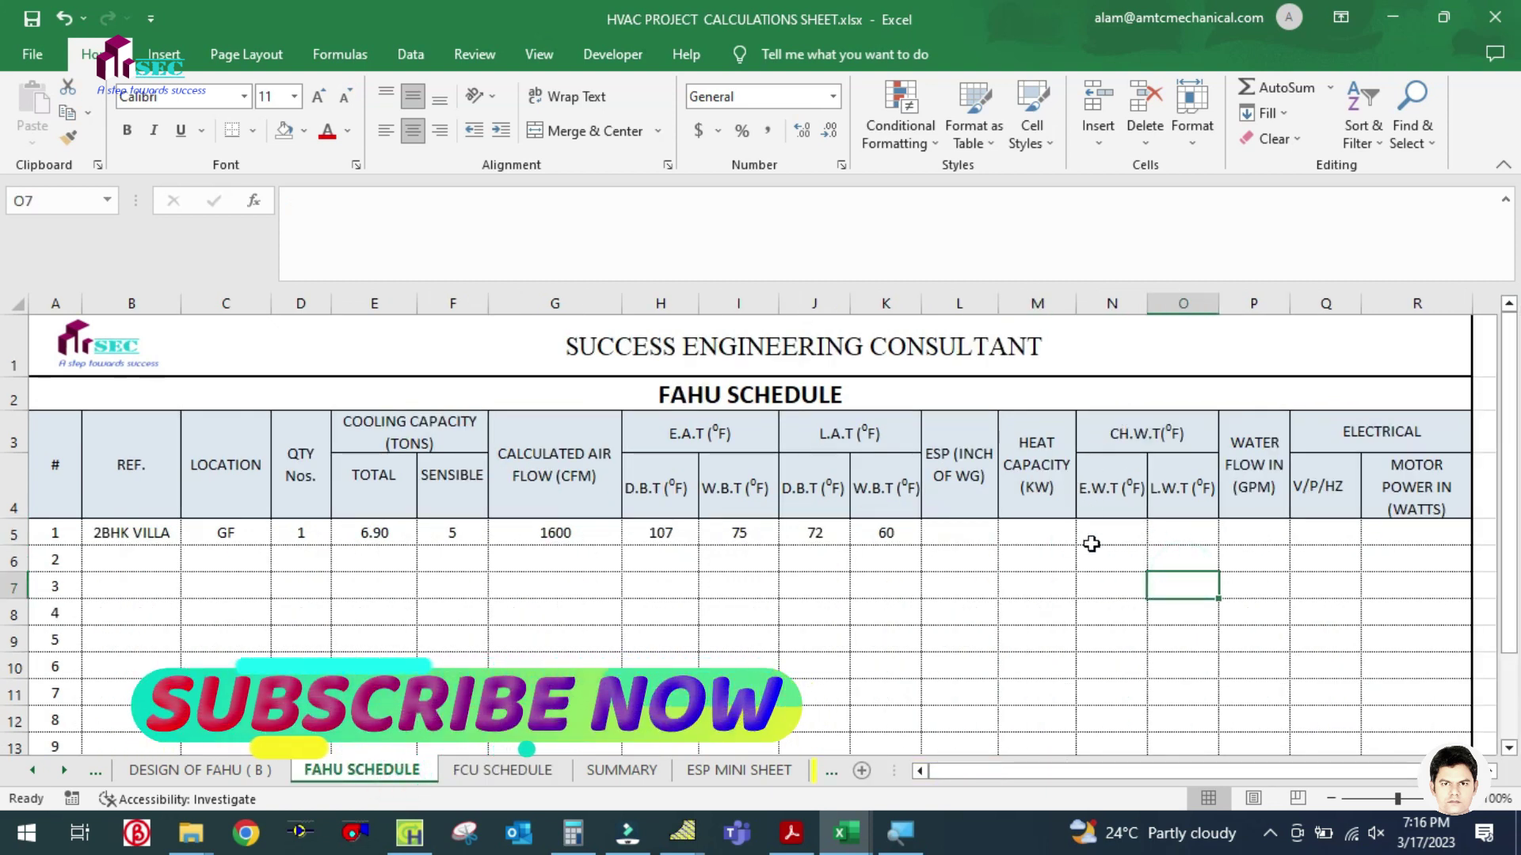
left_click(1109, 433)
left_click(1121, 566)
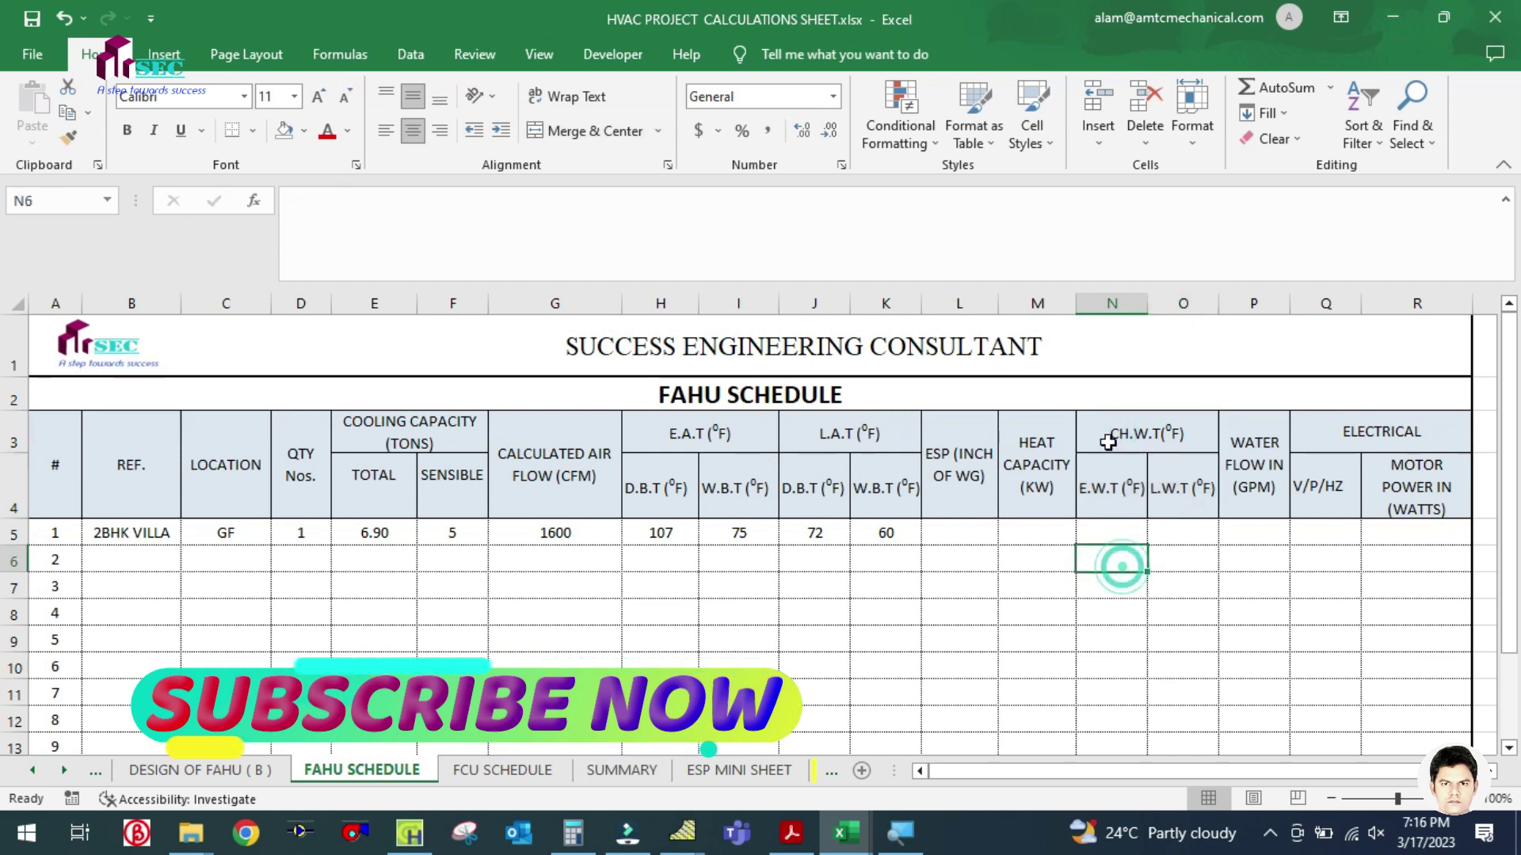
left_click(1107, 449)
left_click(1123, 586)
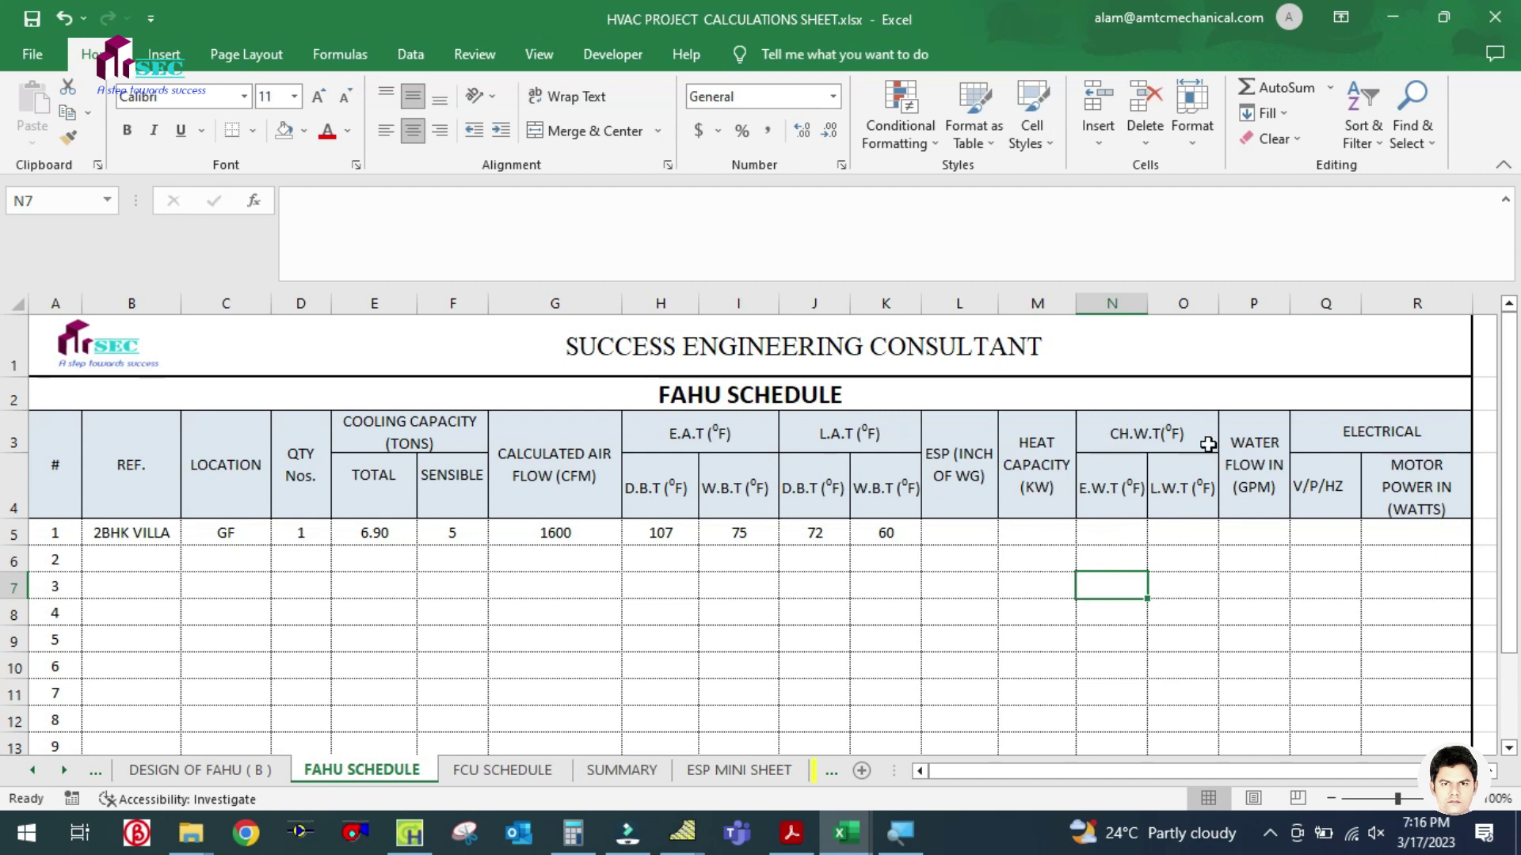
left_click(1185, 622)
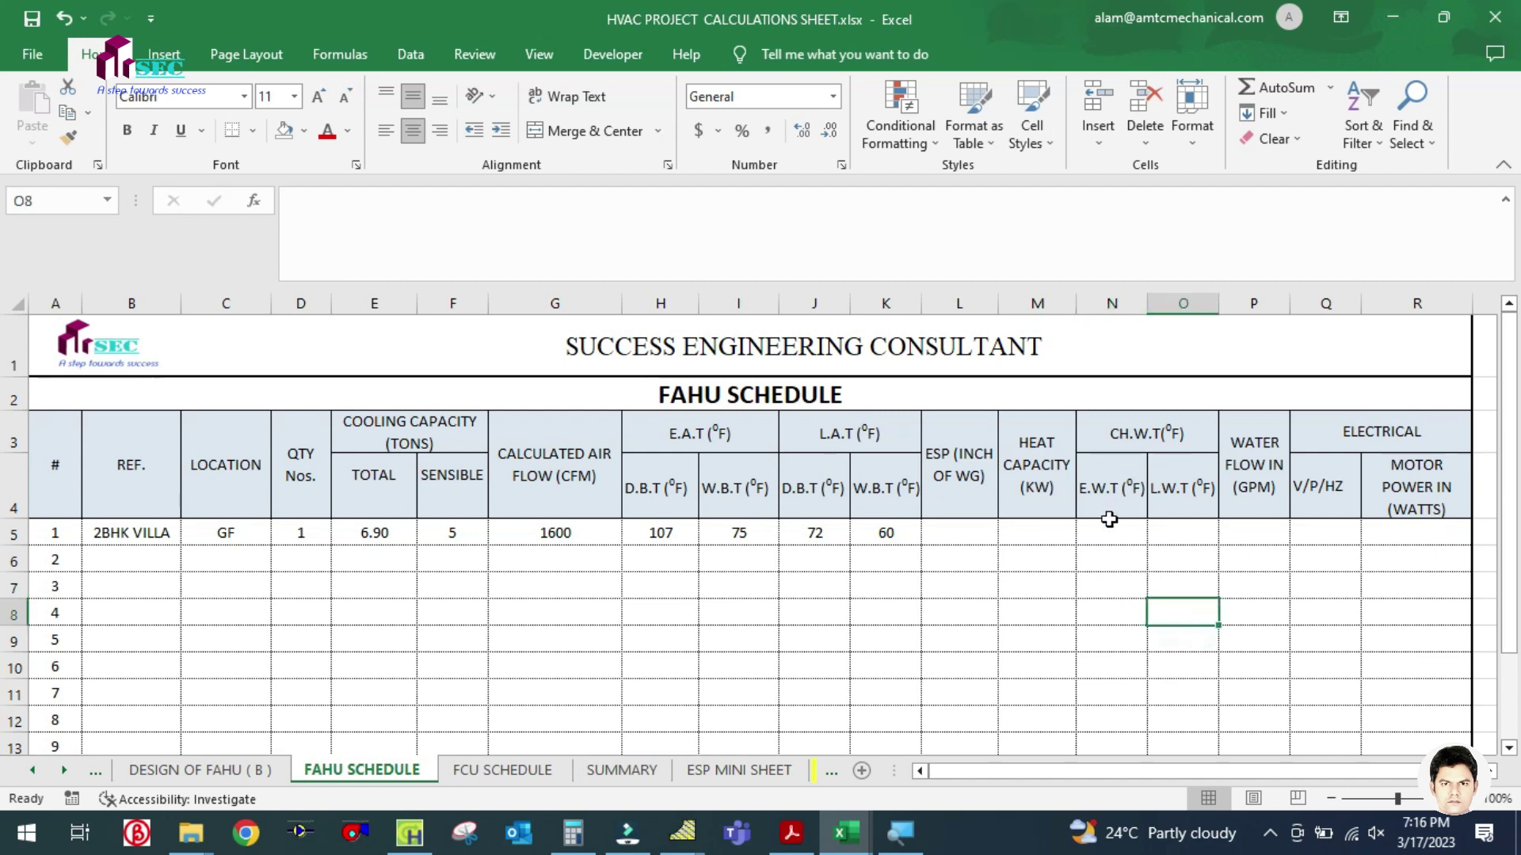
left_click(1105, 524)
left_click(1188, 527)
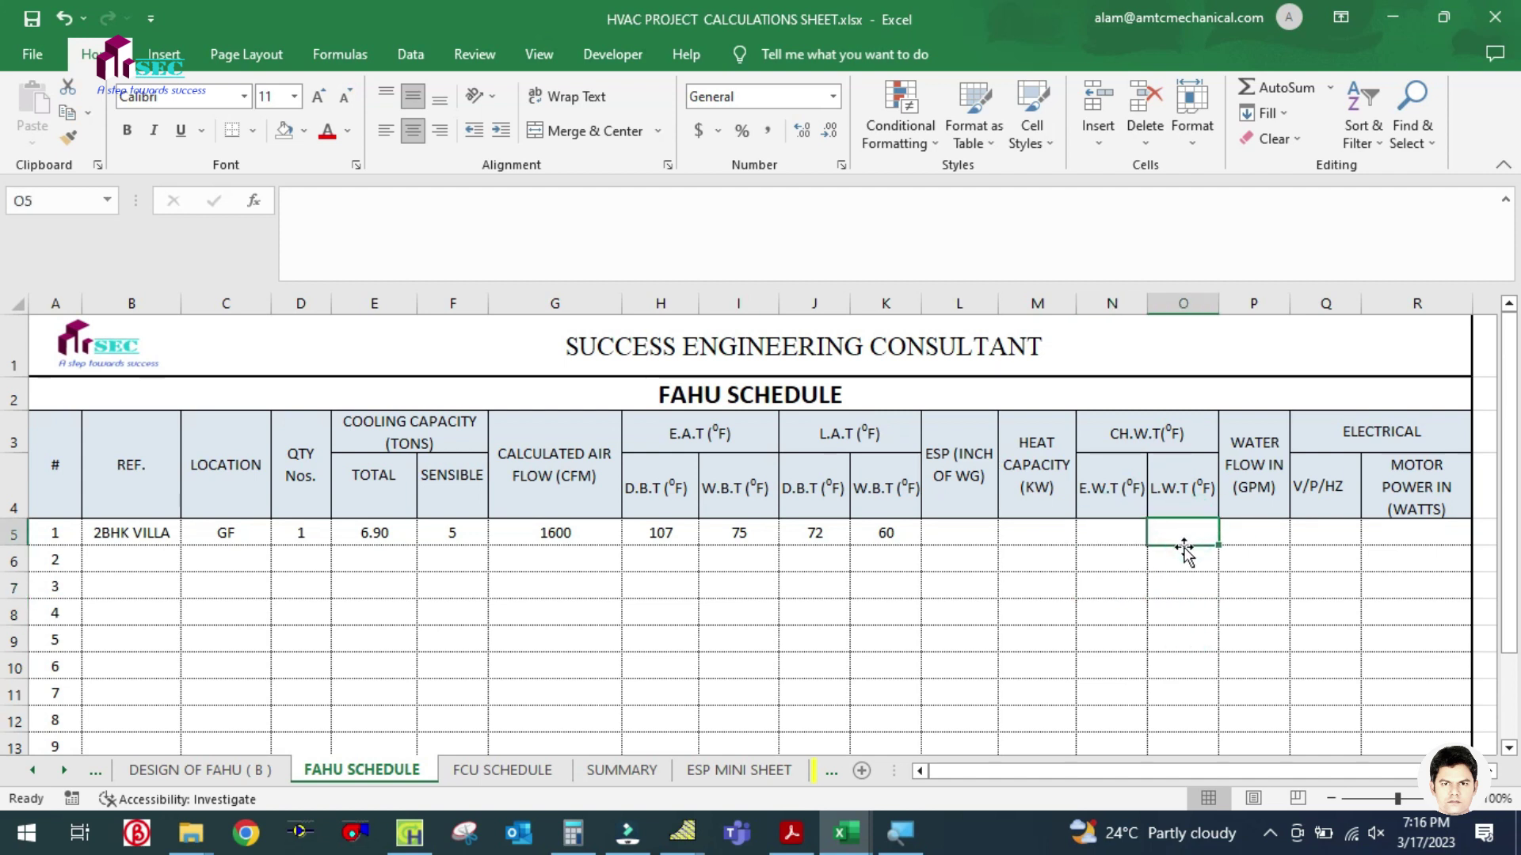
left_click(1252, 539)
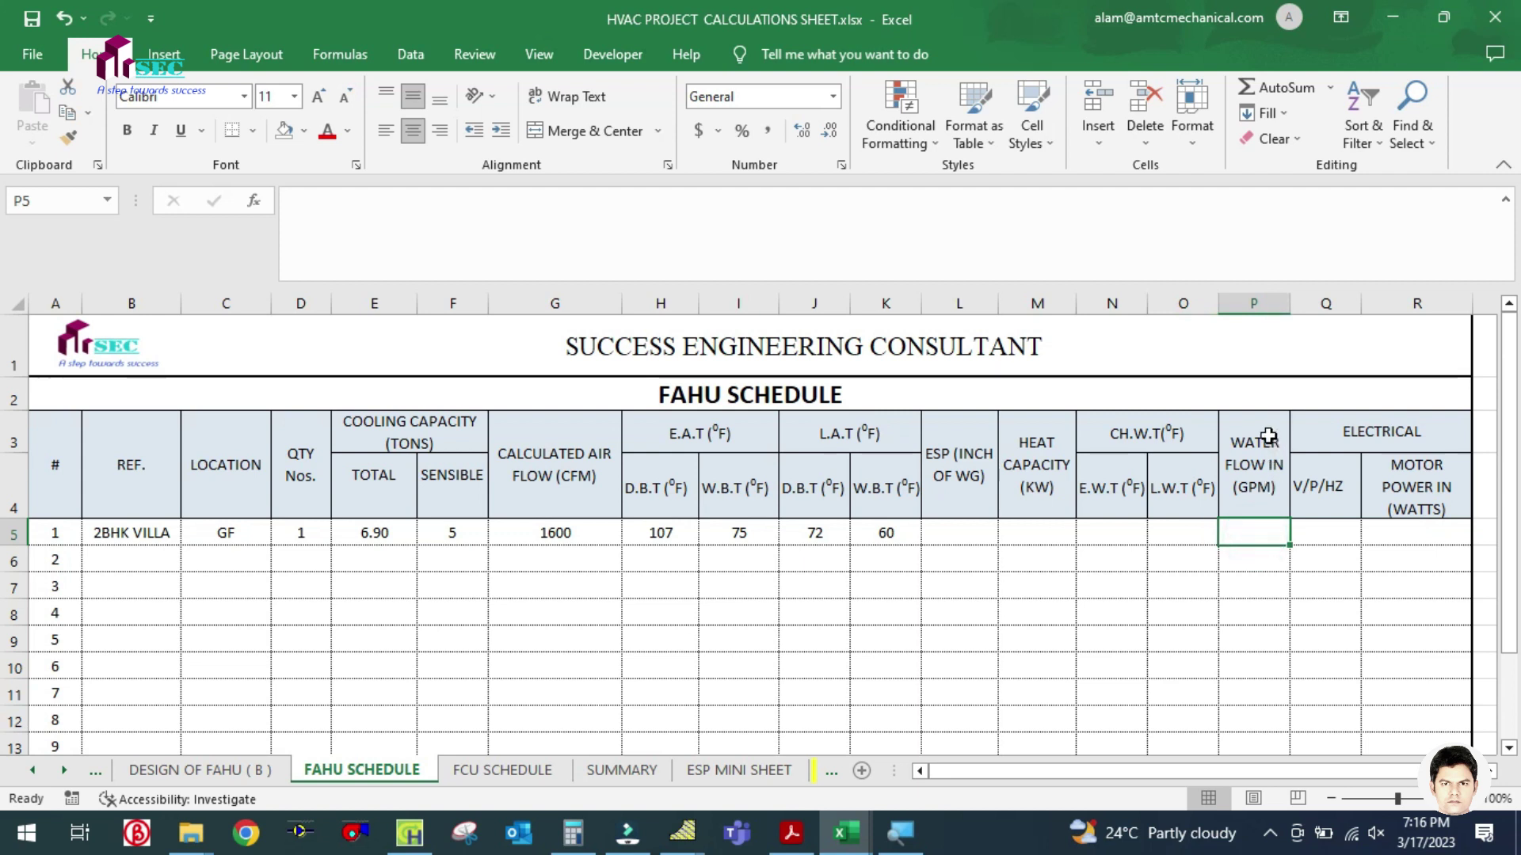
left_click(1333, 535)
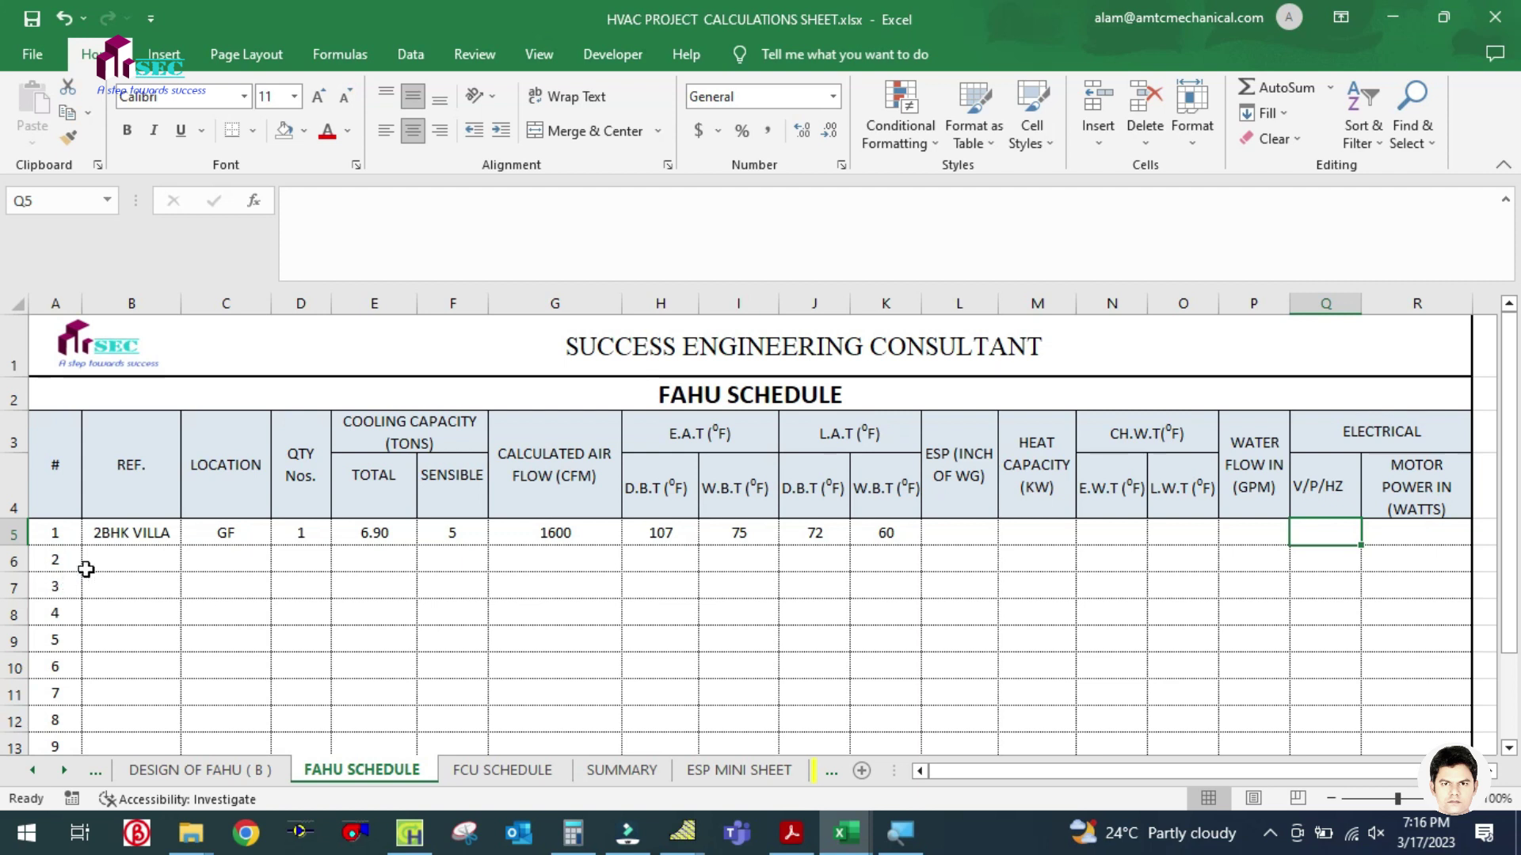
Enlarge the FAHU SCHEDULE sheet to 115% and review the 2BHK VILLA row from its first column
scroll(93, 564, "up", 1)
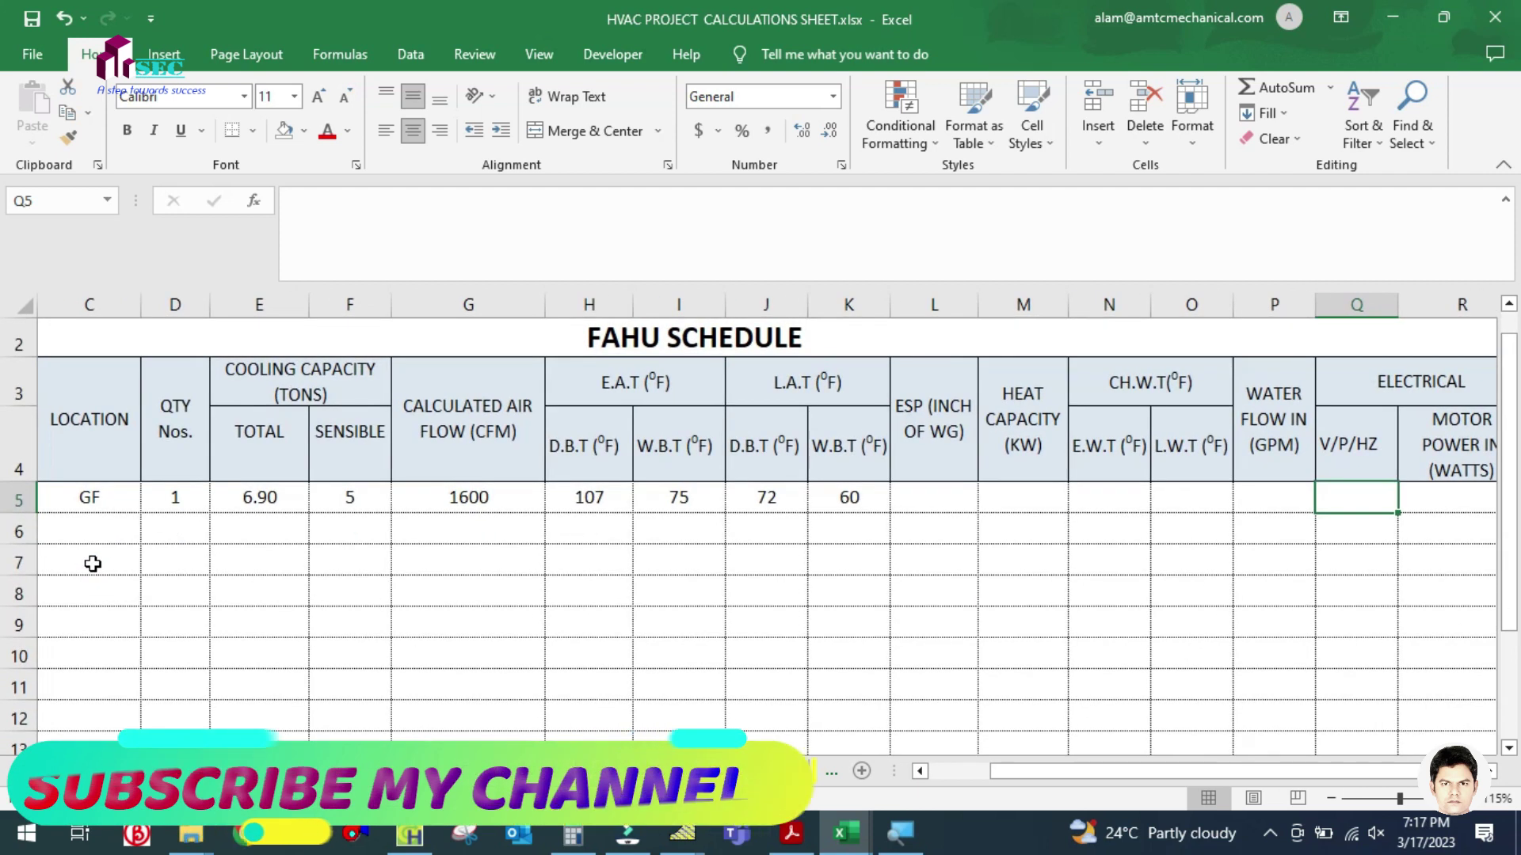
left_click_drag(996, 772, 935, 773)
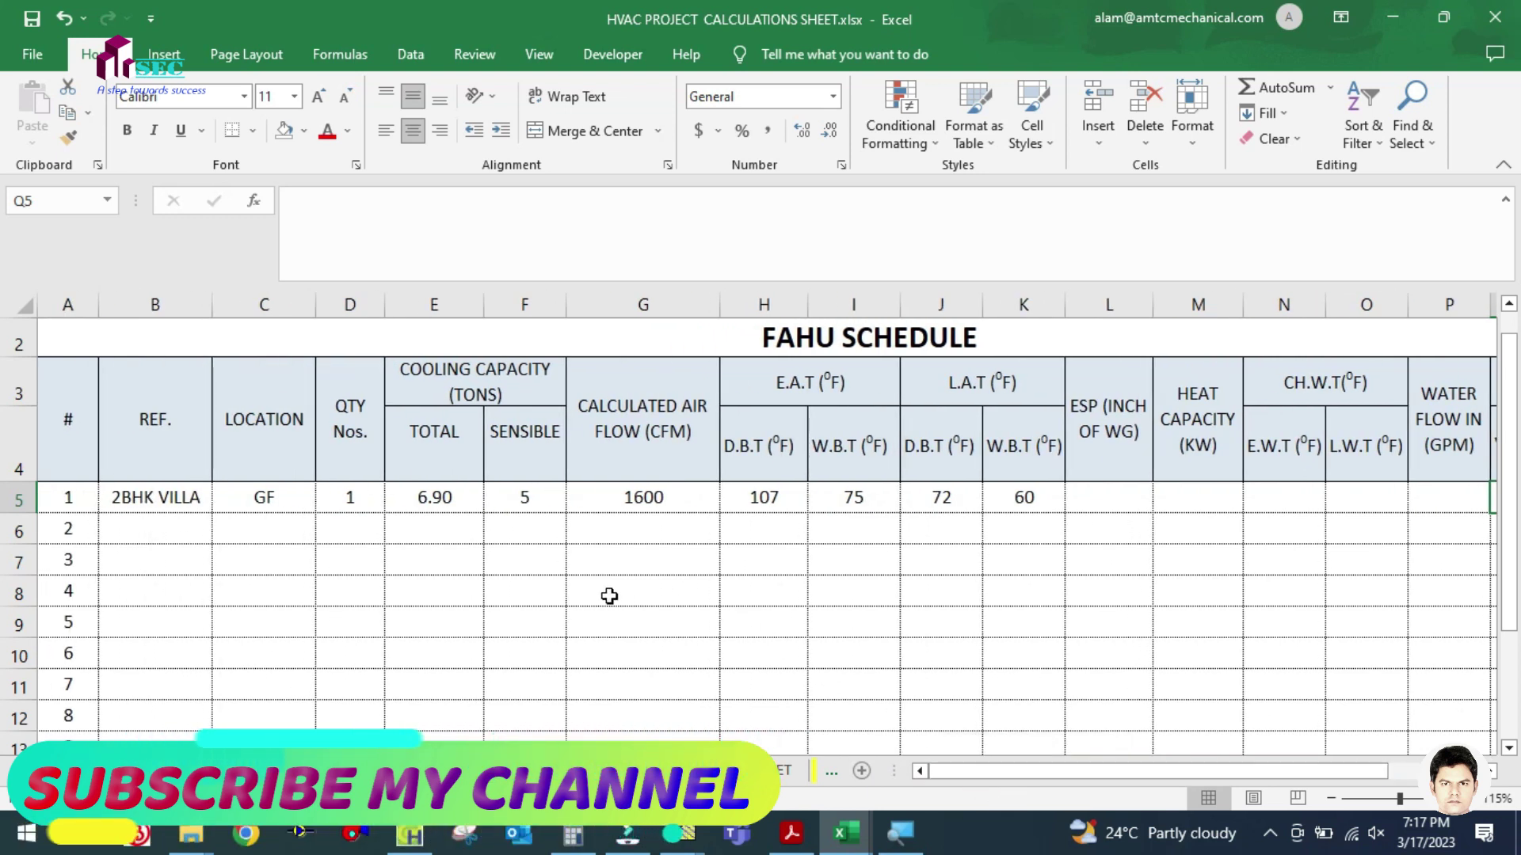
scroll(607, 600, "up", 1)
scroll(607, 595, "down", 1)
scroll(608, 596, "up", 1)
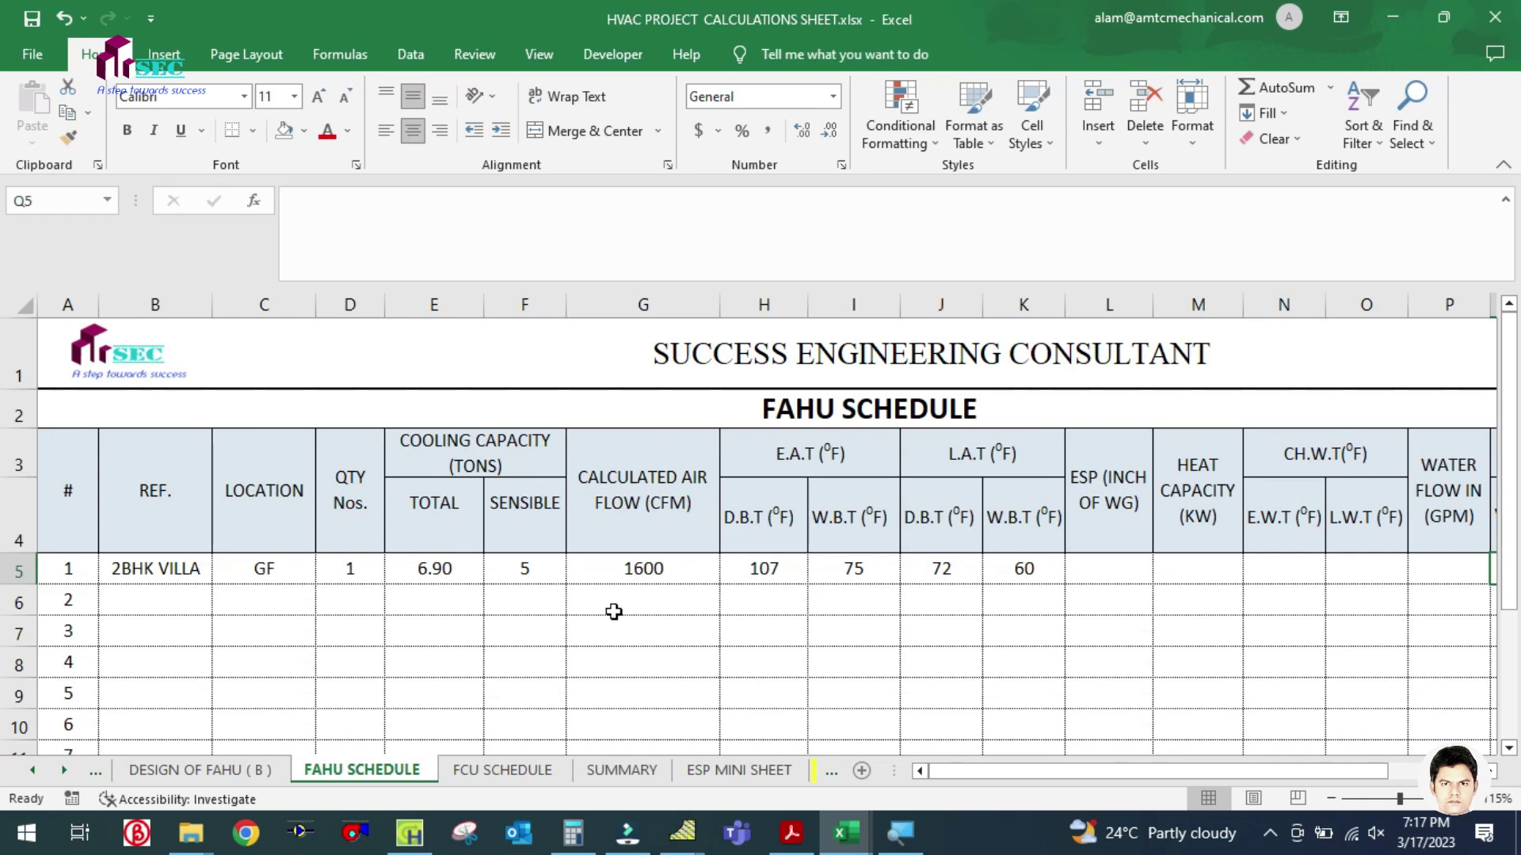